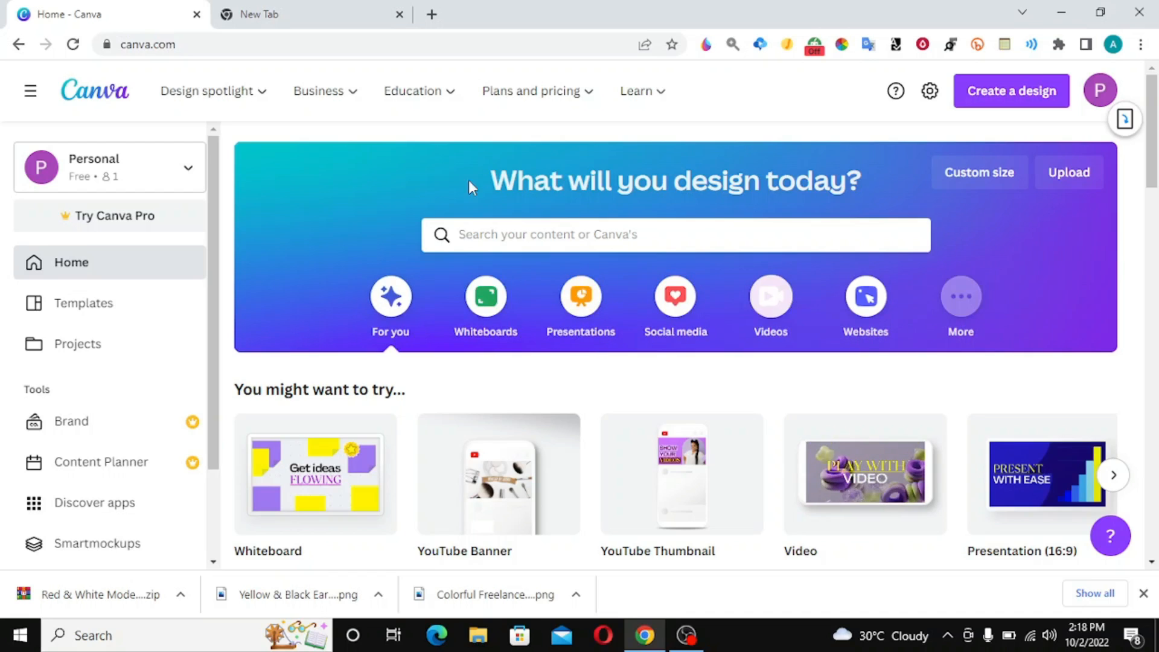
{"action": "left_click", "coordinate": [261, 91]}
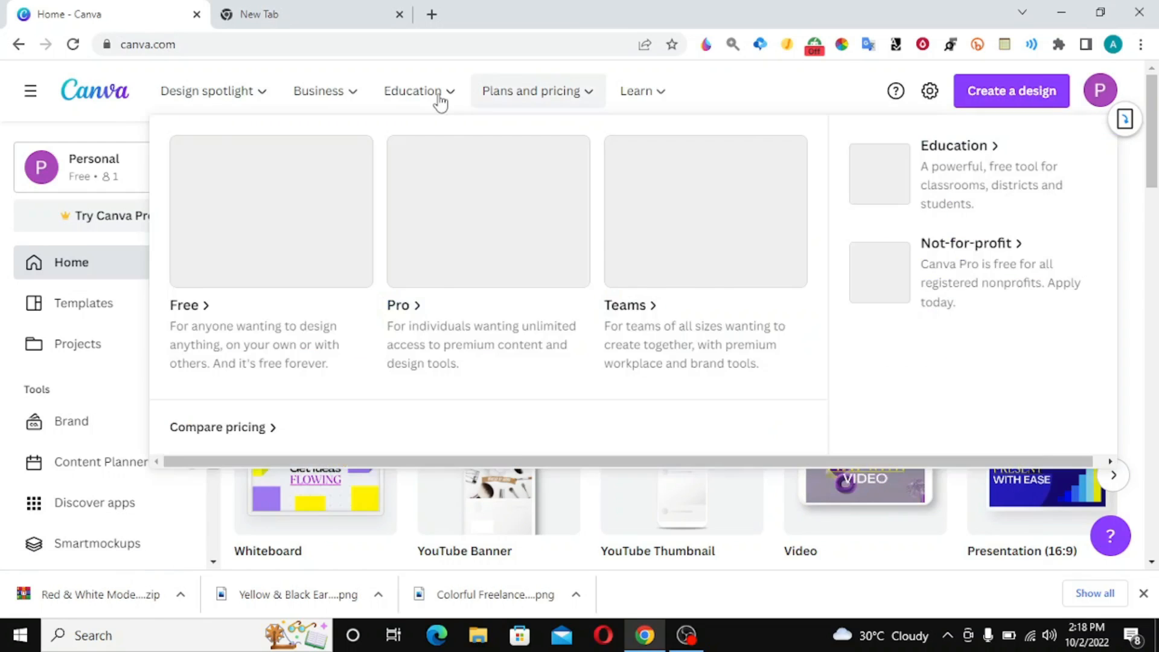
{"action": "mouse_move", "coordinate": [447, 103]}
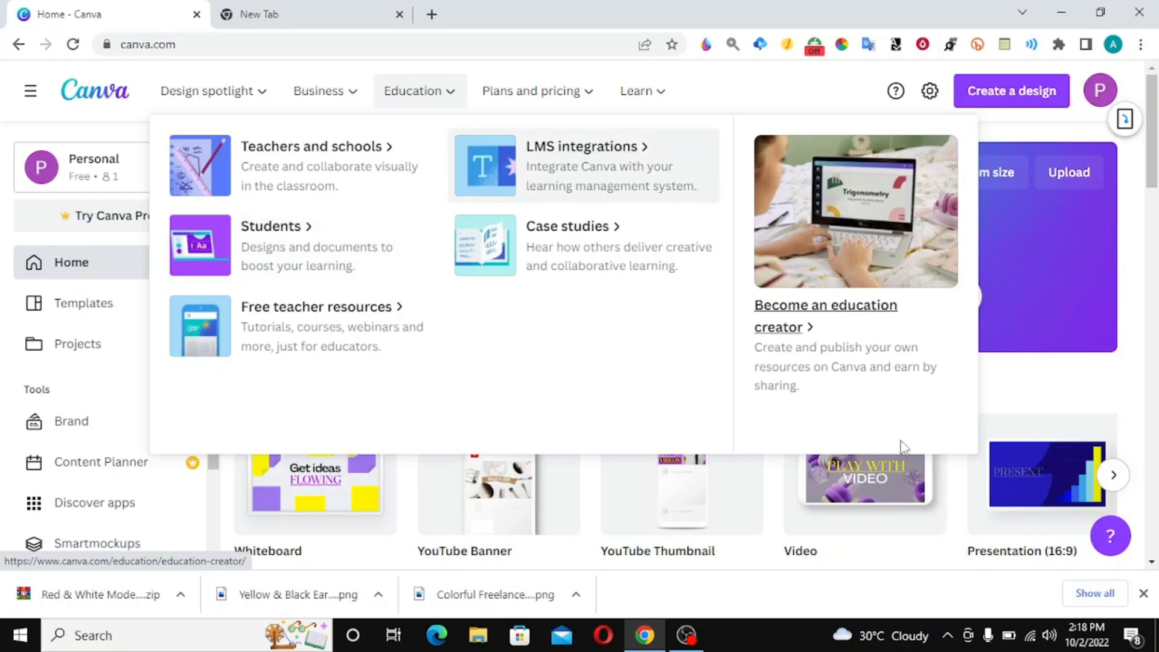
{"action": "mouse_move", "coordinate": [474, 460]}
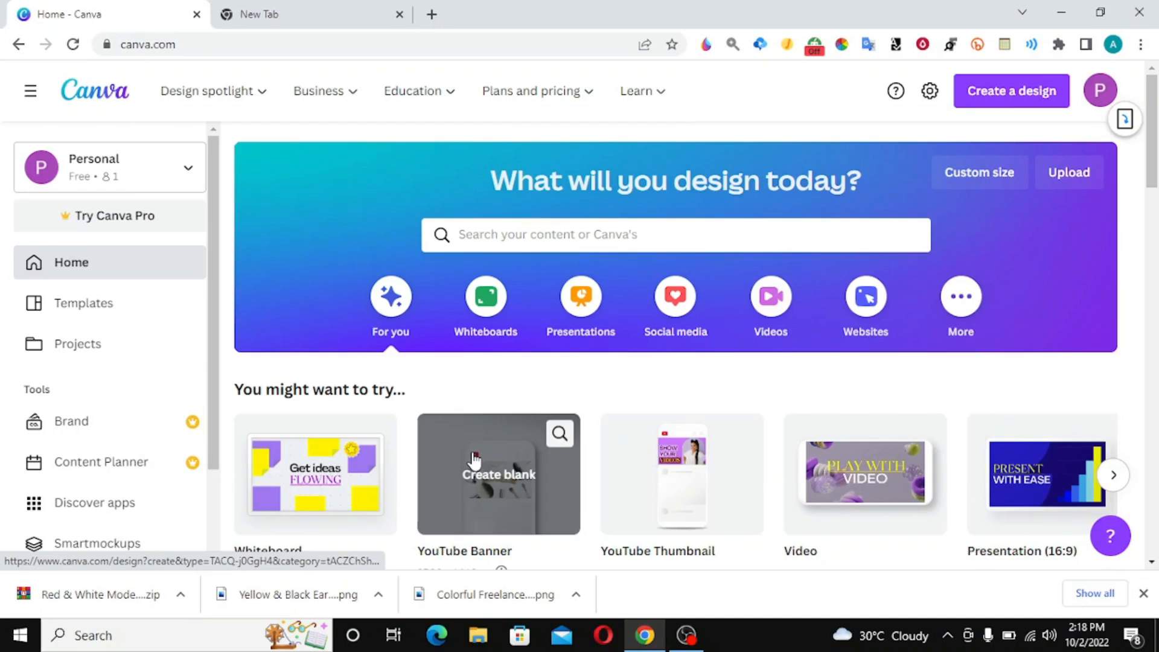
Step: Search the template library for "youtube thumbnail"
{"action": "left_click", "coordinate": [649, 234]}
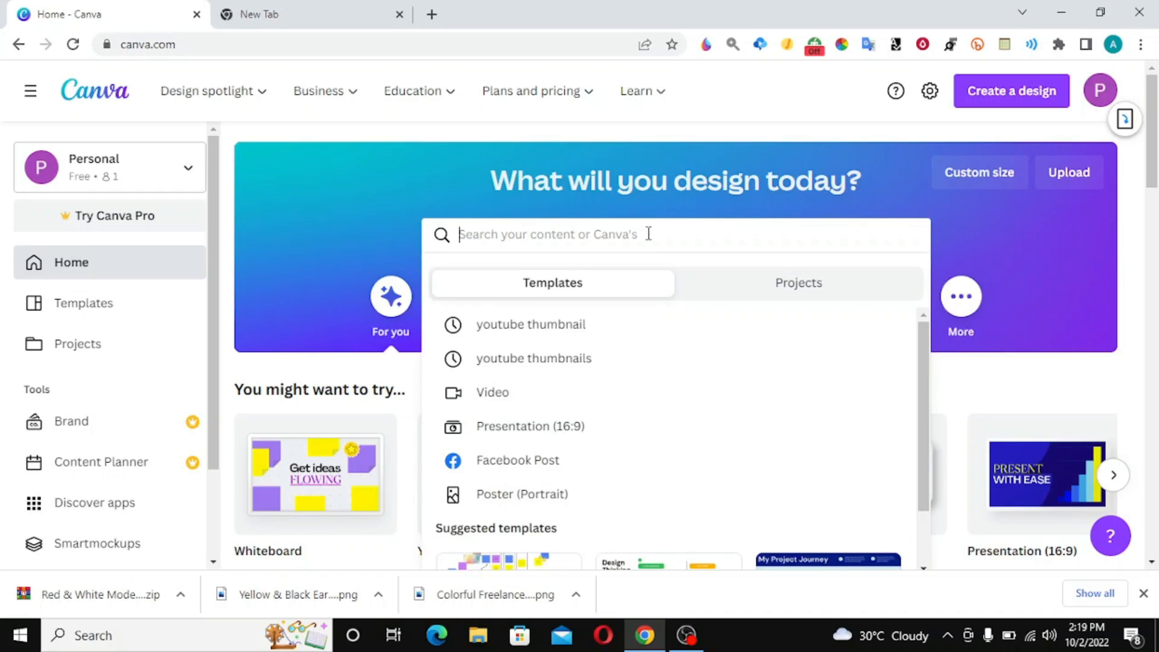
{"action": "type", "text": "YOUT"}
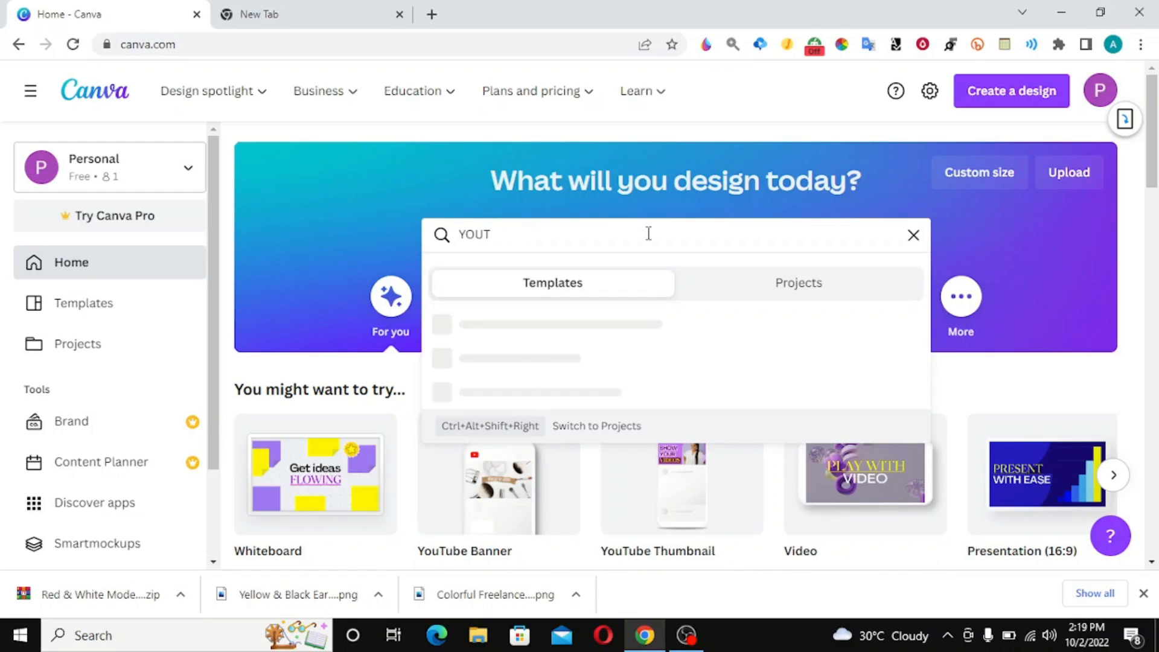
{"action": "left_click", "coordinate": [555, 396]}
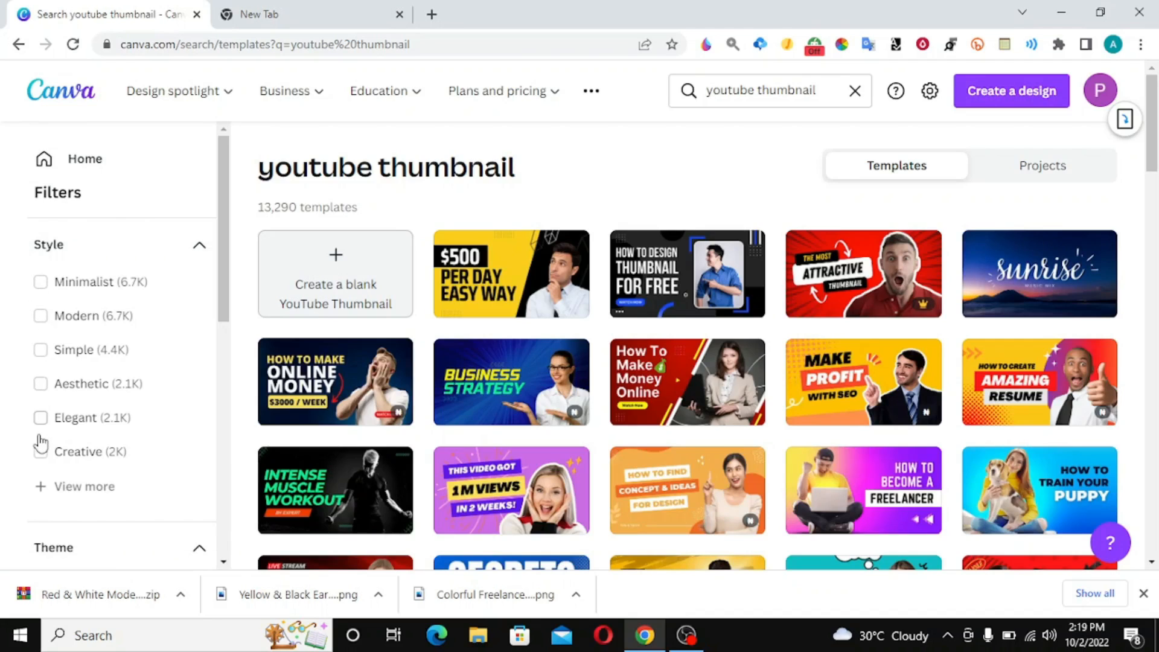
{"action": "left_click", "coordinate": [42, 284]}
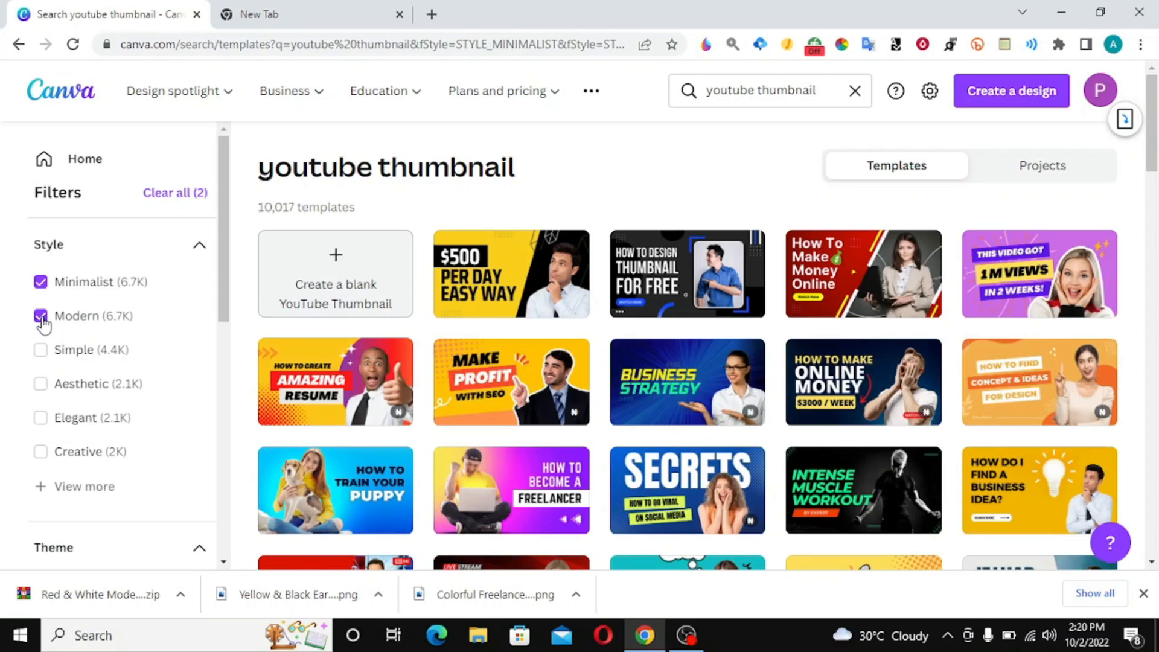
{"action": "left_click", "coordinate": [41, 316]}
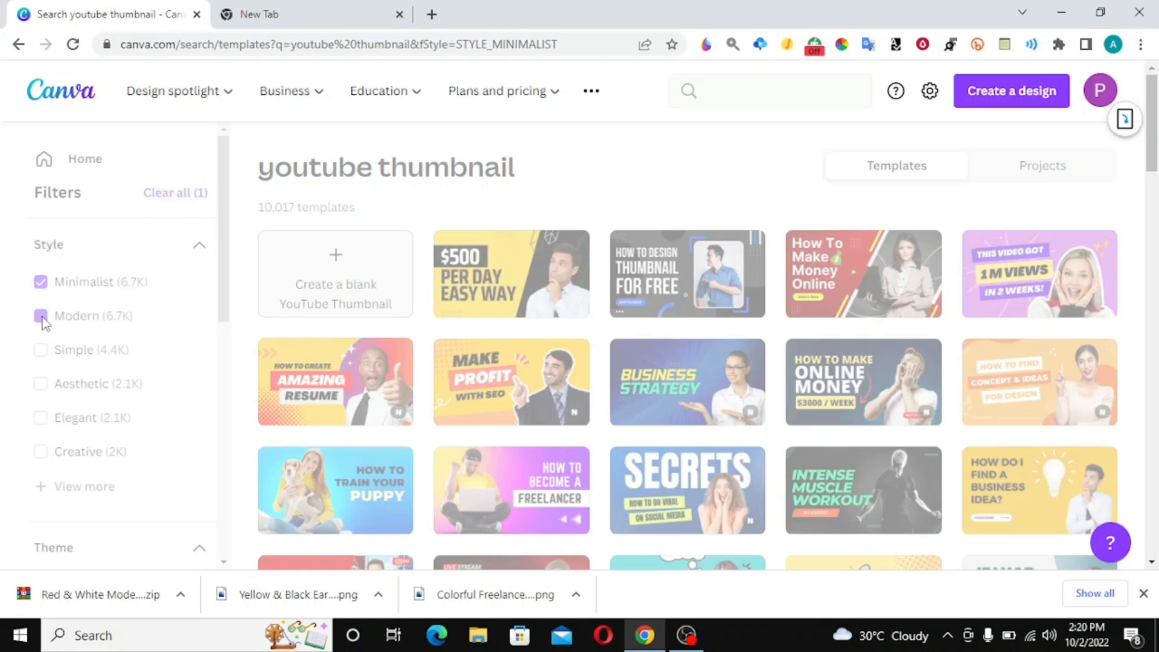
{"action": "left_click", "coordinate": [42, 285]}
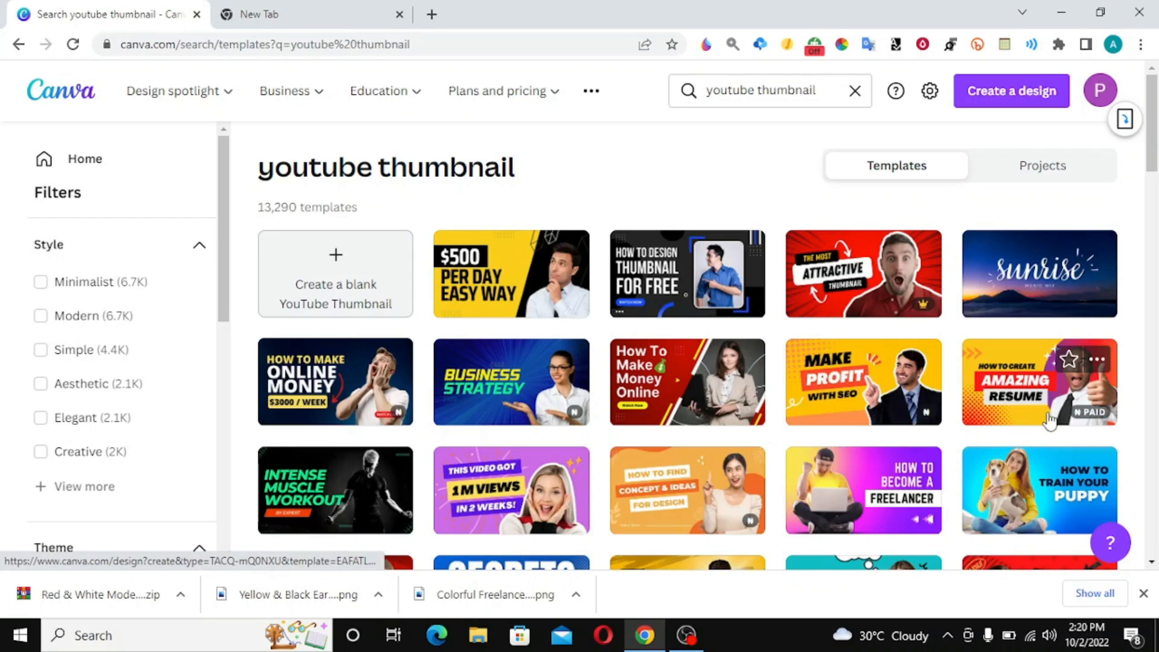
Step: Look through the thumbnail templates and open the red "How To Make Money Online" template for editing
{"action": "scroll", "coordinate": [973, 441], "scroll_direction": "down", "scroll_amount": 4}
{"action": "scroll", "coordinate": [948, 291], "scroll_direction": "up", "scroll_amount": 4}
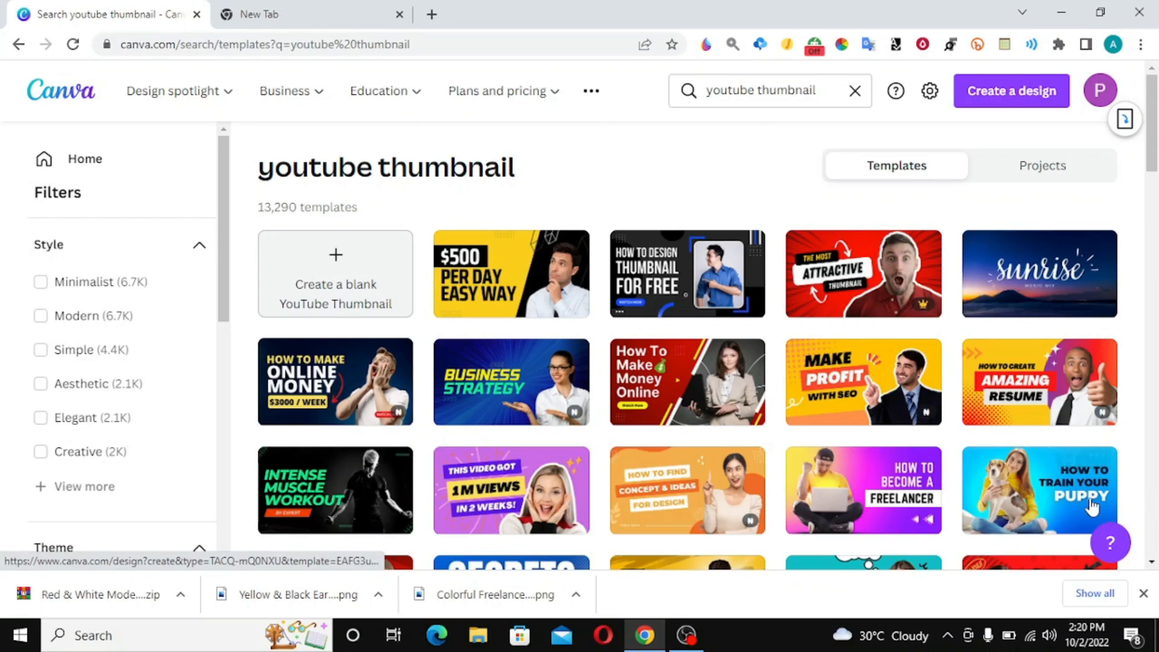
{"action": "mouse_move", "coordinate": [1099, 416]}
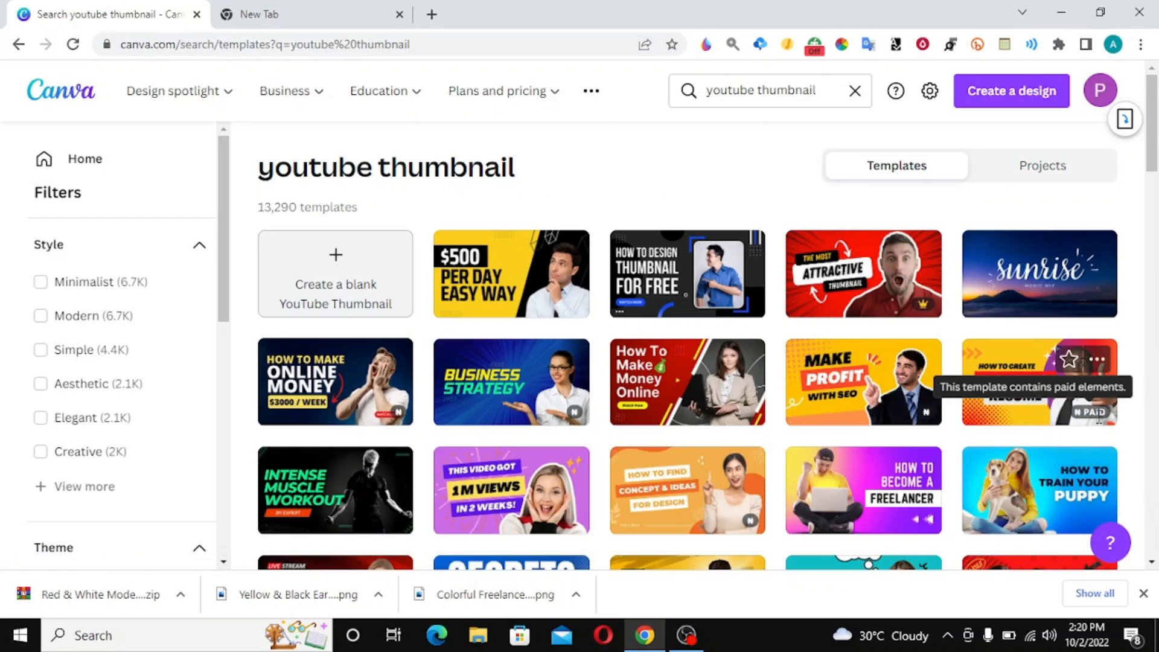
{"action": "scroll", "coordinate": [999, 468], "scroll_direction": "down", "scroll_amount": 2}
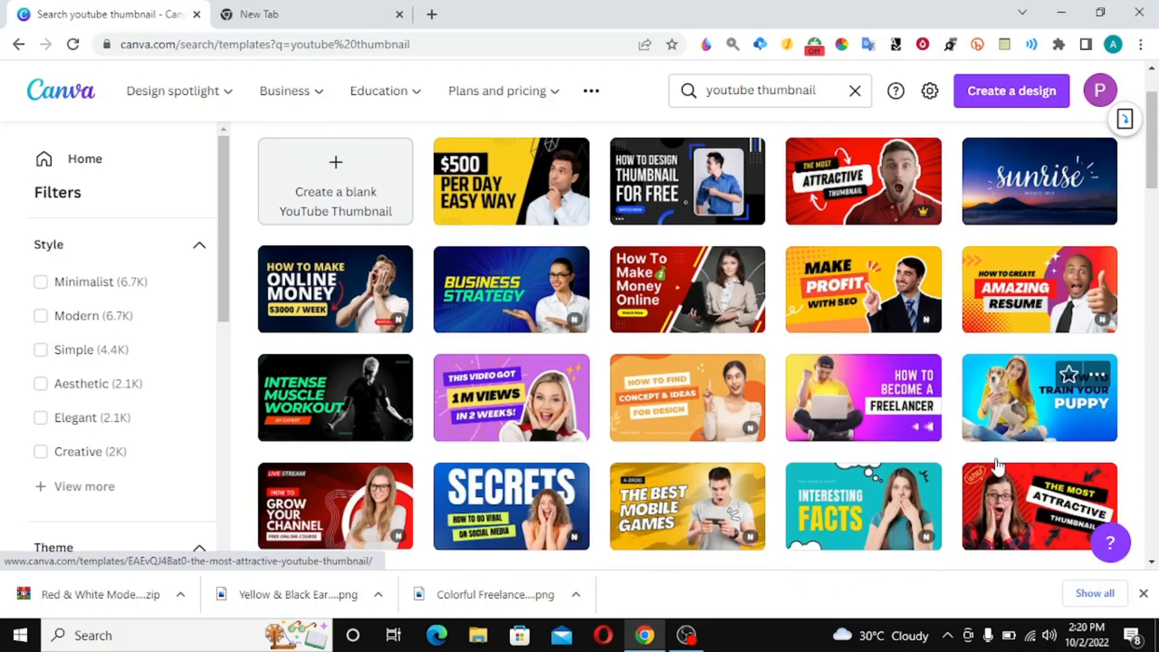
{"action": "scroll", "coordinate": [999, 467], "scroll_direction": "down", "scroll_amount": 1}
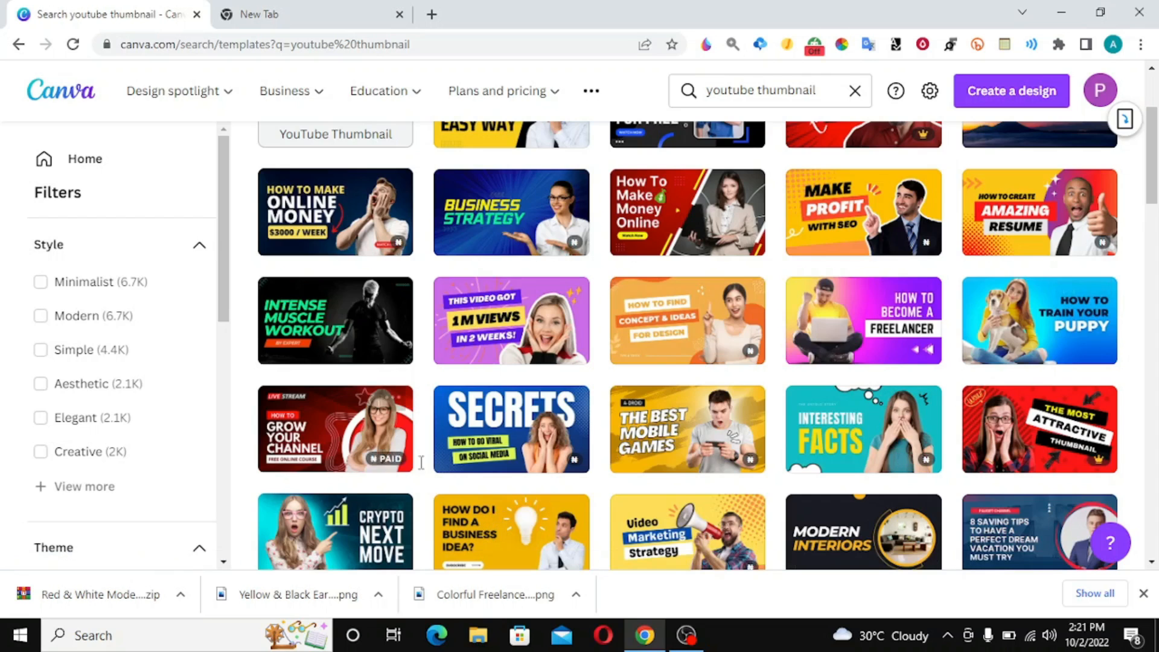
{"action": "scroll", "coordinate": [664, 422], "scroll_direction": "down", "scroll_amount": 3}
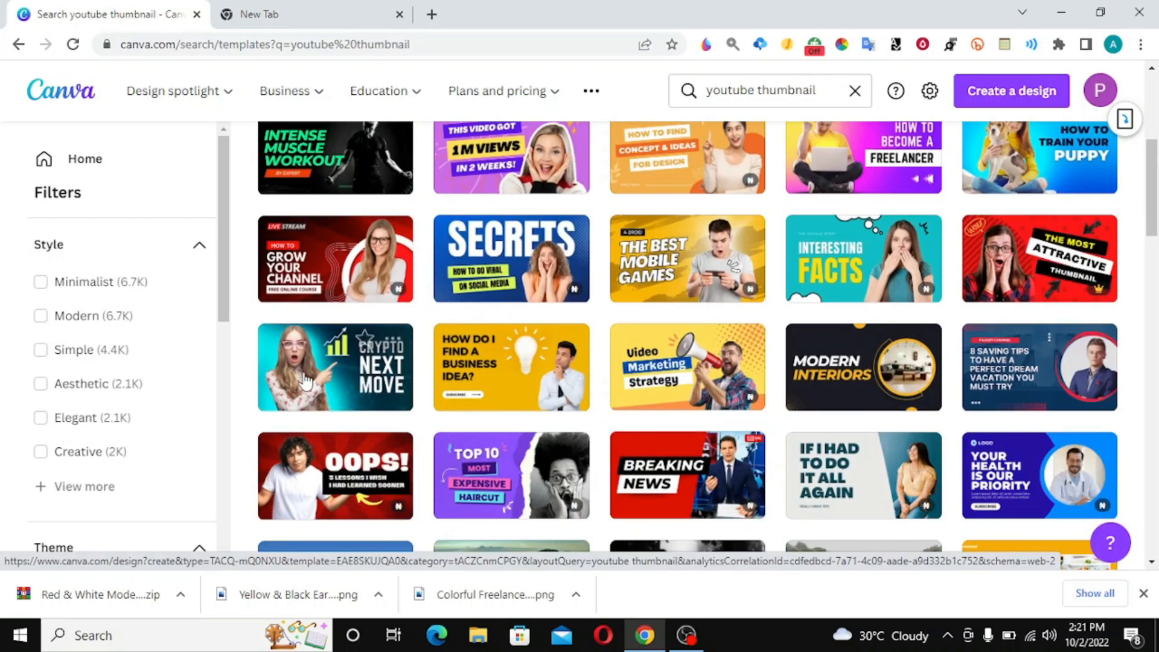
{"action": "scroll", "coordinate": [573, 383], "scroll_direction": "up", "scroll_amount": 4}
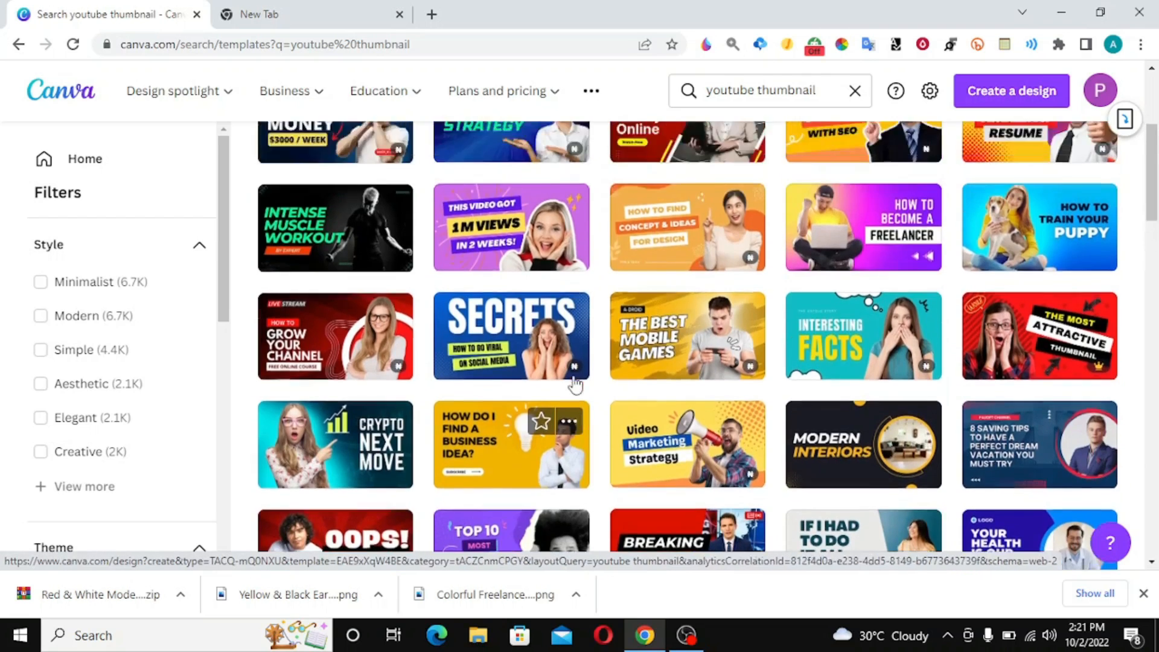
{"action": "scroll", "coordinate": [574, 383], "scroll_direction": "up", "scroll_amount": 2}
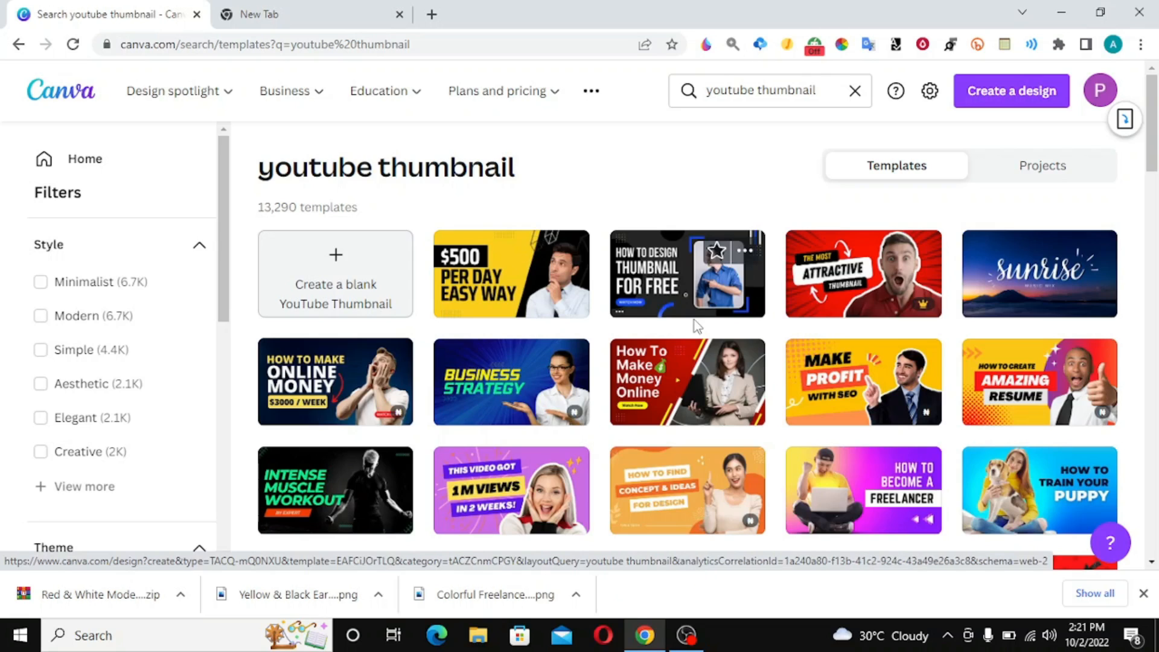
{"action": "left_click", "coordinate": [663, 379]}
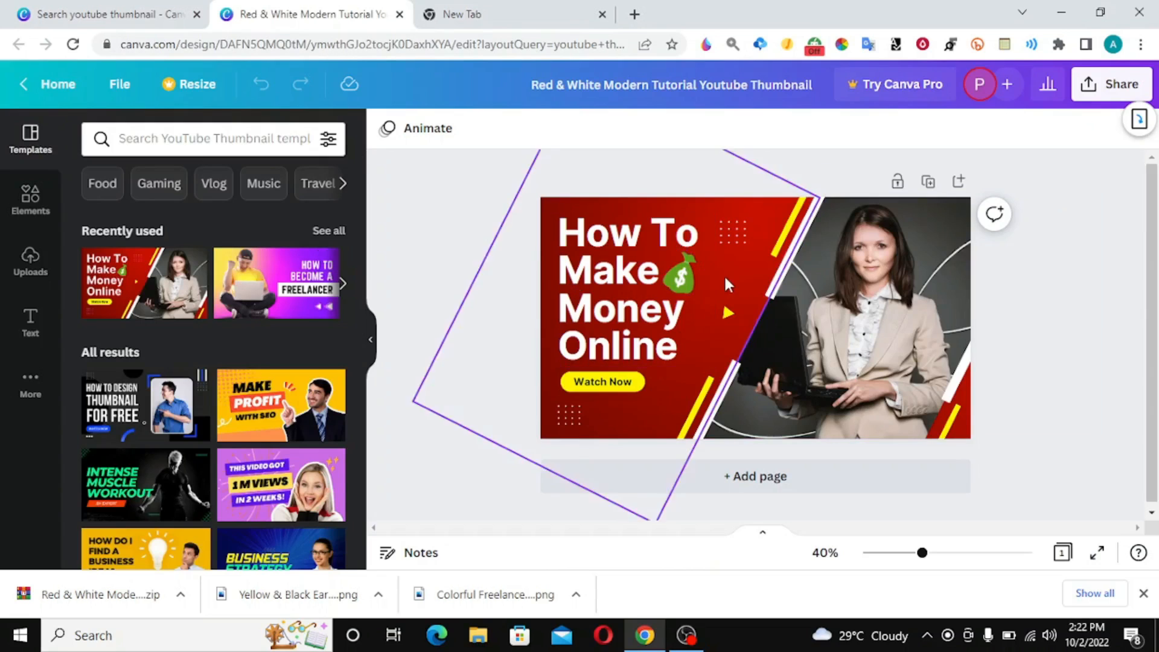
Step: Delete the money bag graphic, the two yellow diagonal stripes along the red panel and the small yellow triangle
{"action": "left_click", "coordinate": [681, 279]}
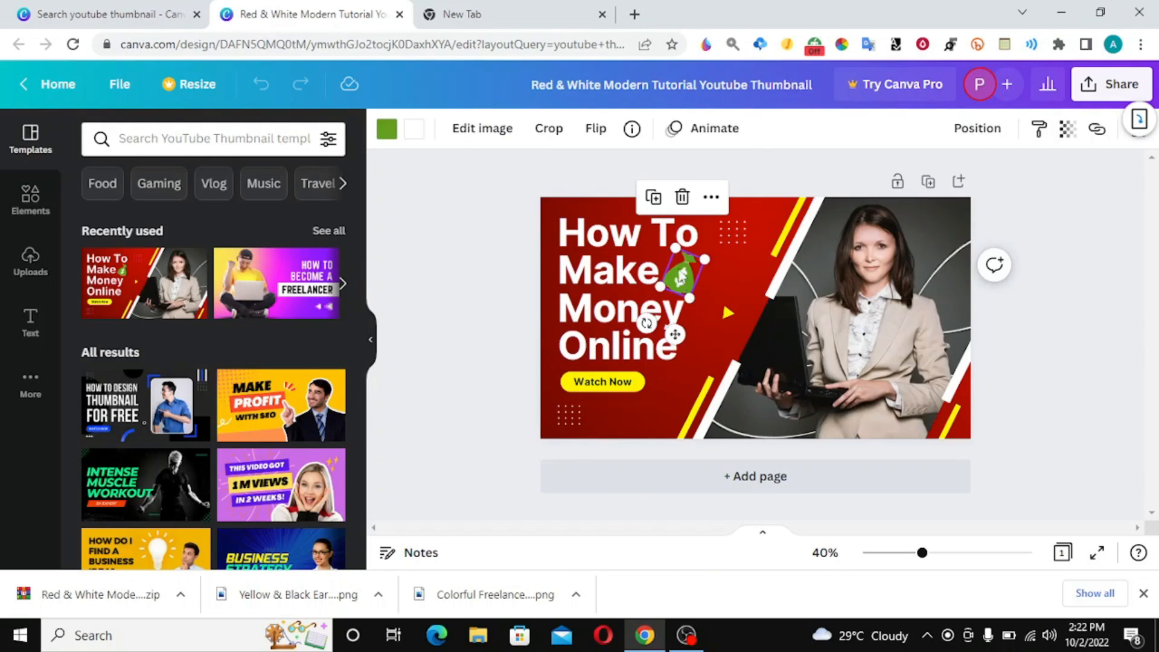
{"action": "left_click", "coordinate": [683, 199]}
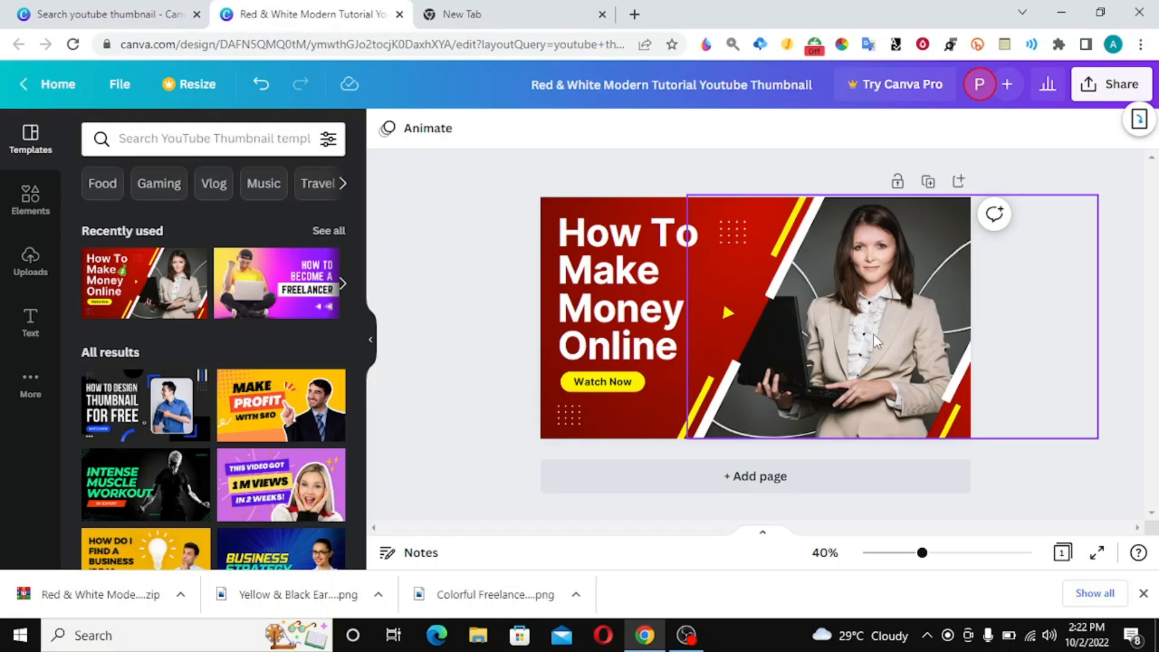
{"action": "left_click", "coordinate": [783, 243]}
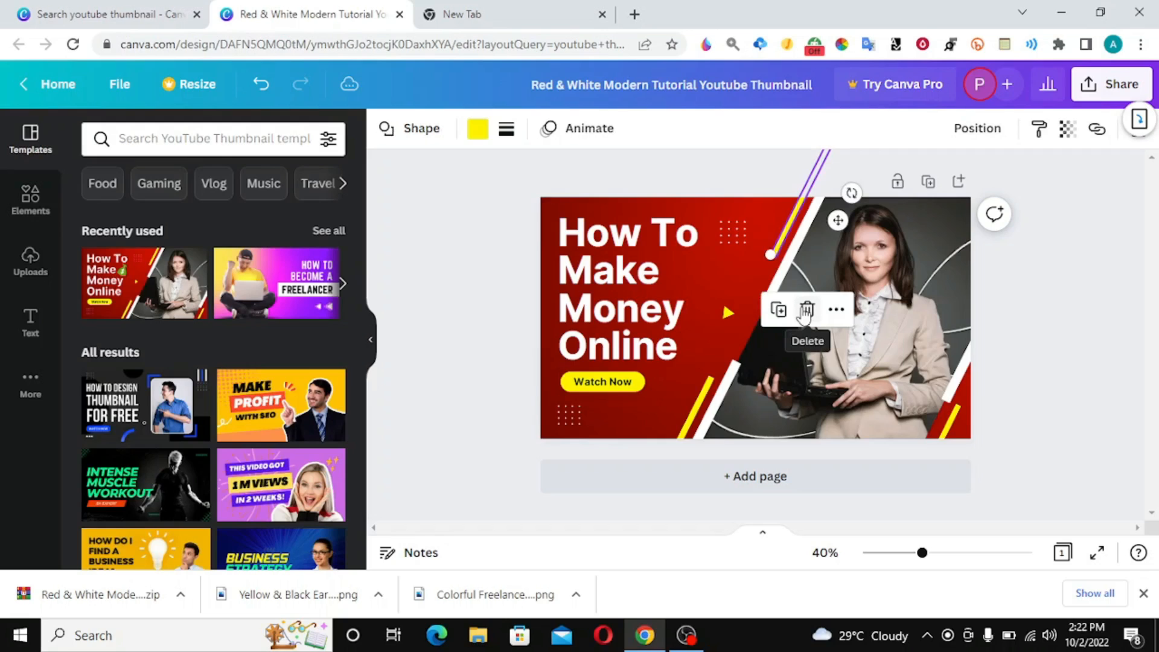
{"action": "left_click_drag", "start_coordinate": [826, 146], "coordinate": [696, 401]}
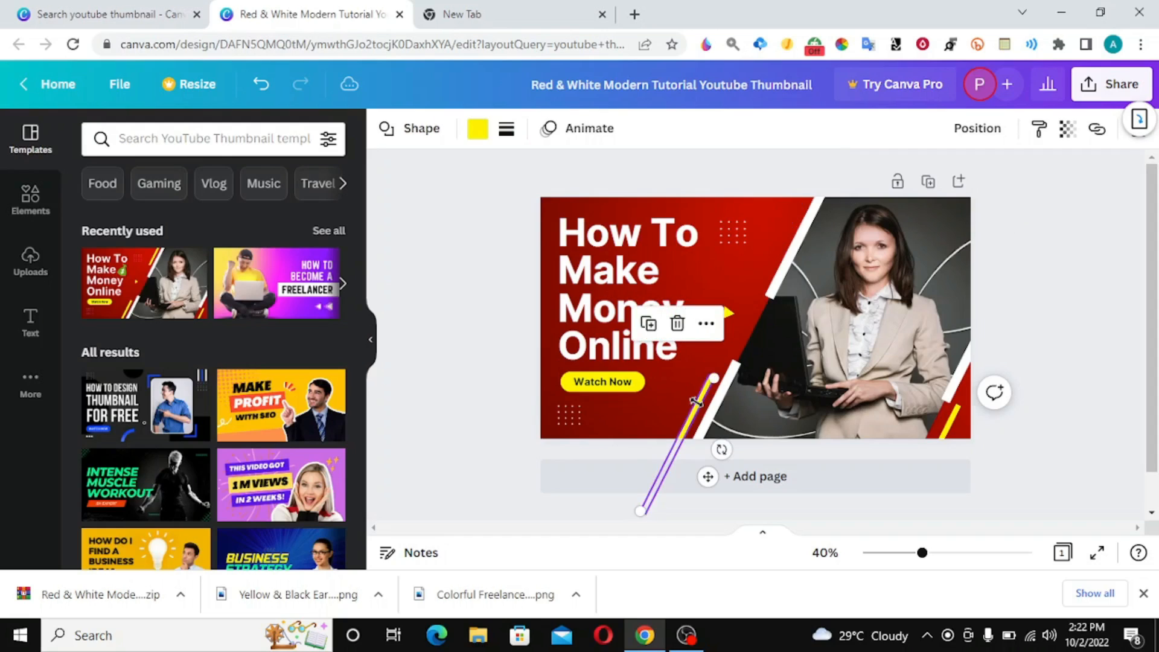
{"action": "left_click_drag", "start_coordinate": [696, 401], "coordinate": [728, 272]}
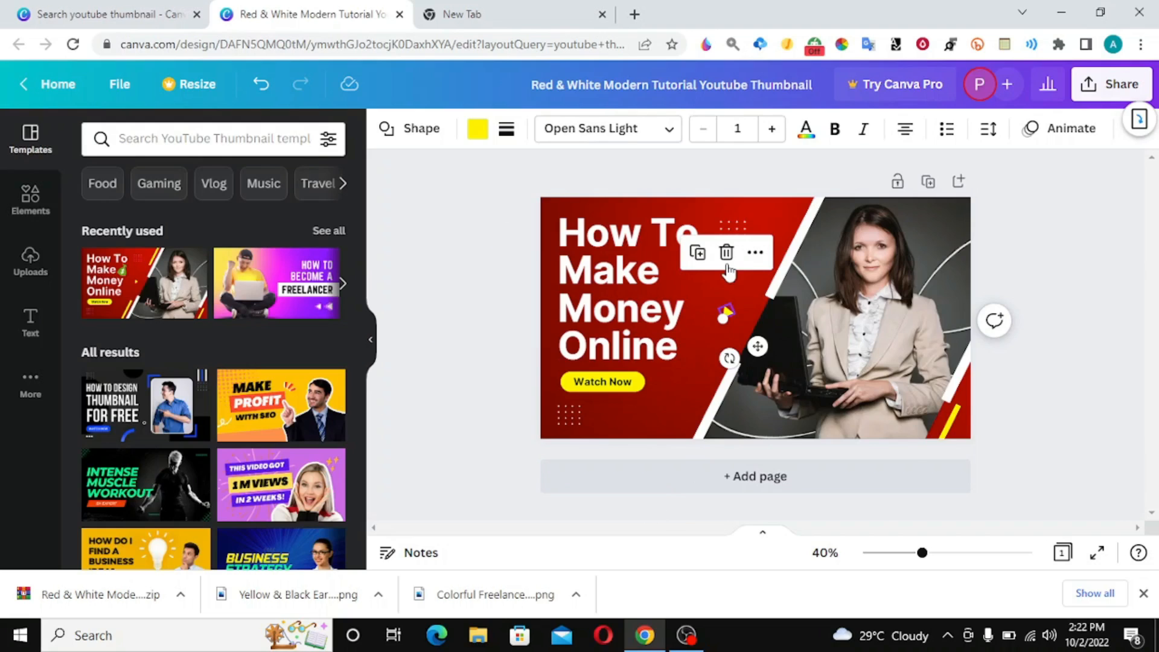
{"action": "left_click", "coordinate": [727, 254]}
Step: Delete the red shape, the white line and the yellow stripe at the lower-right corner of the woman's photo
{"action": "left_click", "coordinate": [958, 422]}
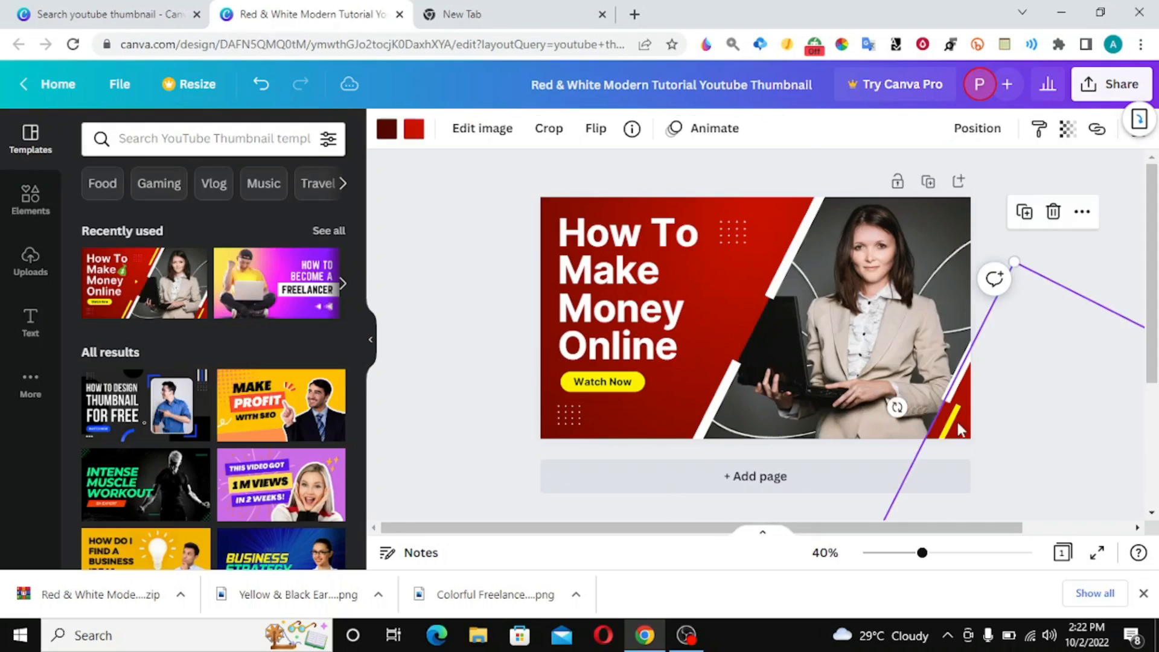
{"action": "left_click", "coordinate": [1053, 214]}
{"action": "left_click", "coordinate": [960, 375]}
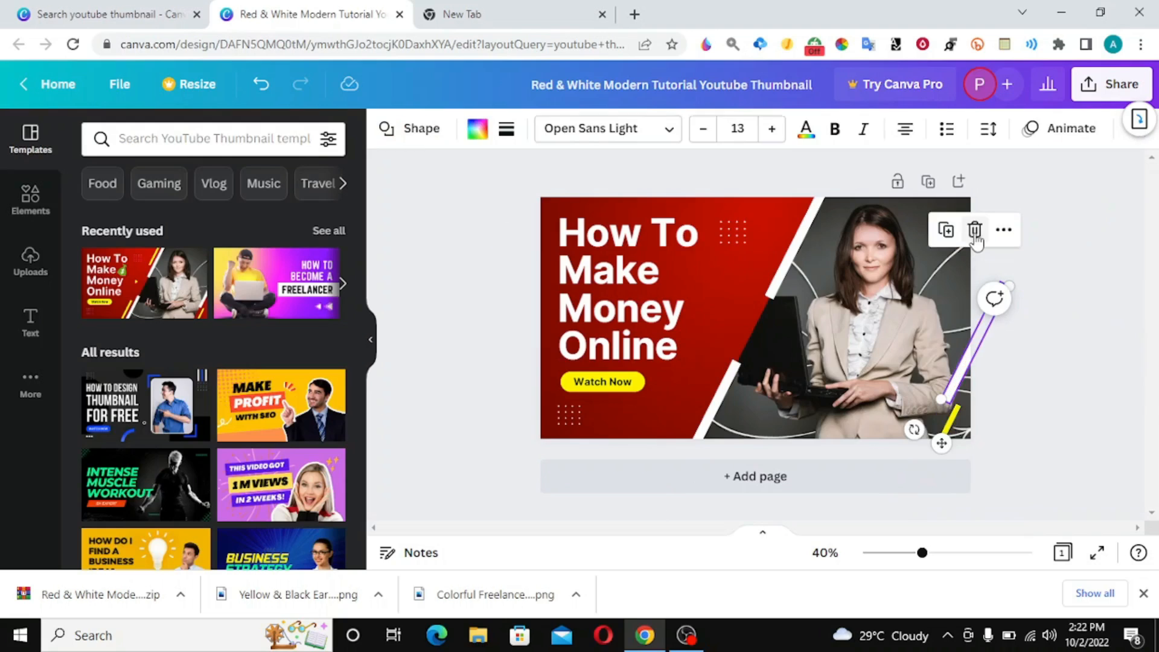
{"action": "left_click", "coordinate": [974, 230]}
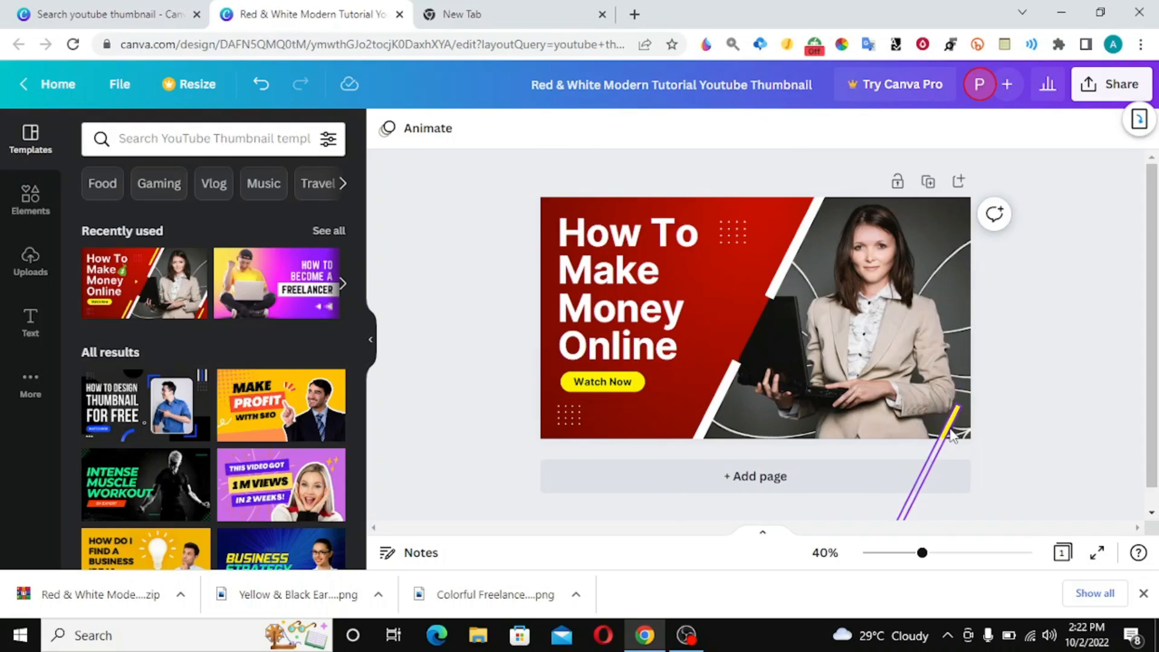
{"action": "left_click", "coordinate": [952, 420]}
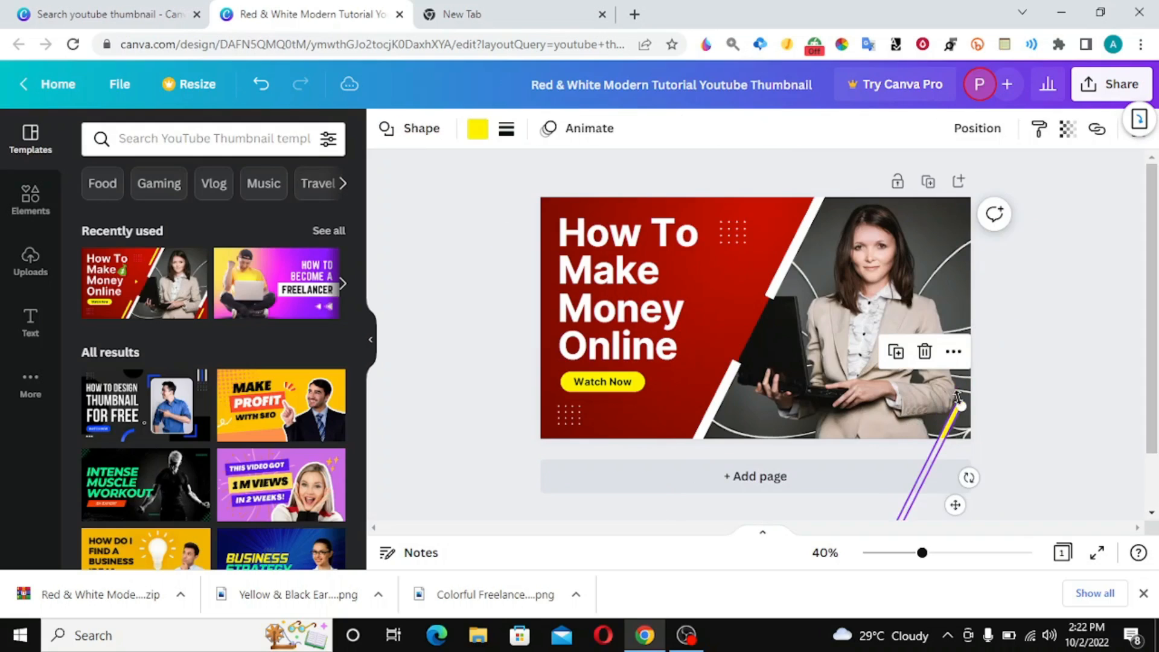
{"action": "left_click", "coordinate": [924, 352]}
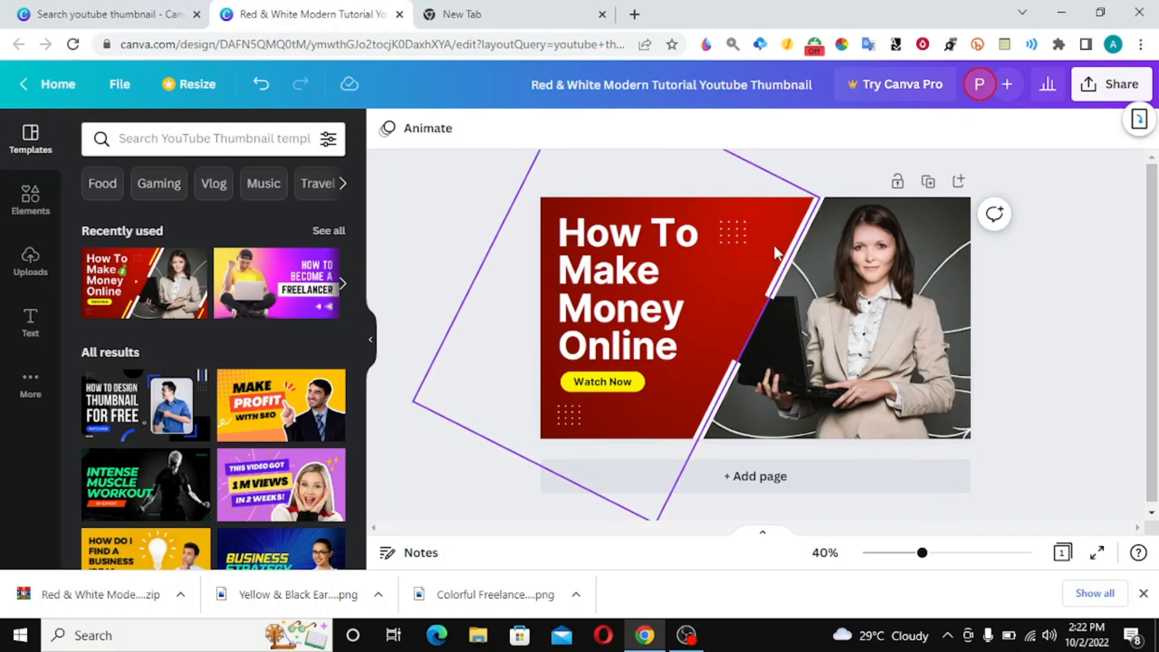
Step: Change the dark red gradient colour of the panel behind the title, trying yellow, pink, turquoise and green before choosing light orange
{"action": "left_click", "coordinate": [579, 204]}
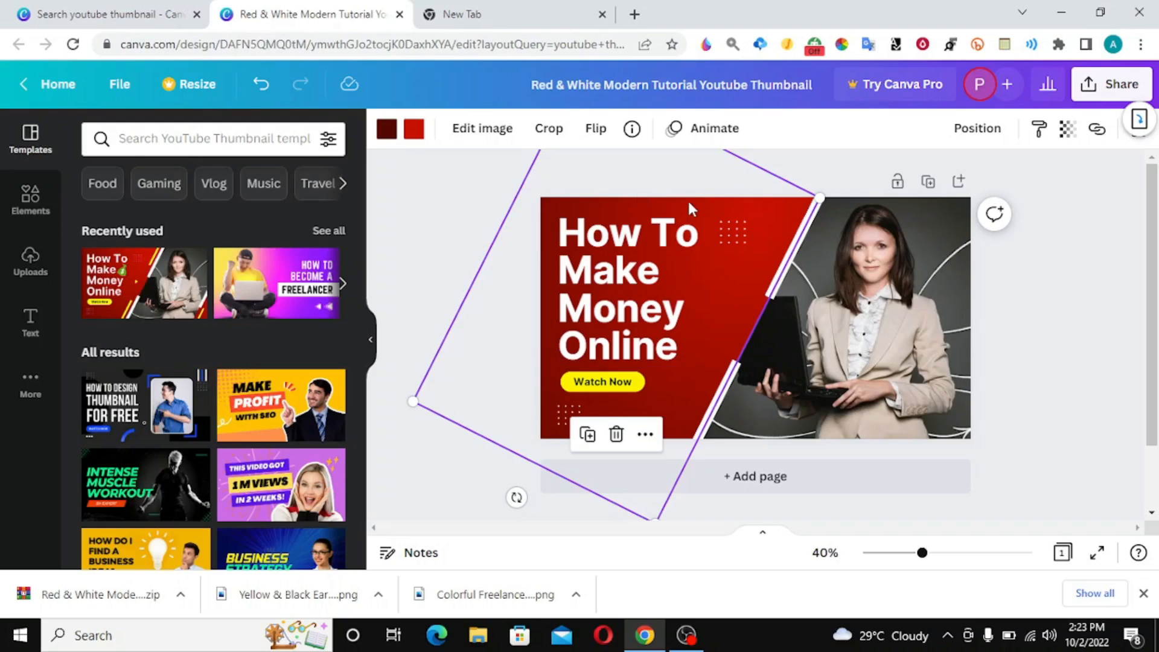
{"action": "left_click", "coordinate": [385, 129]}
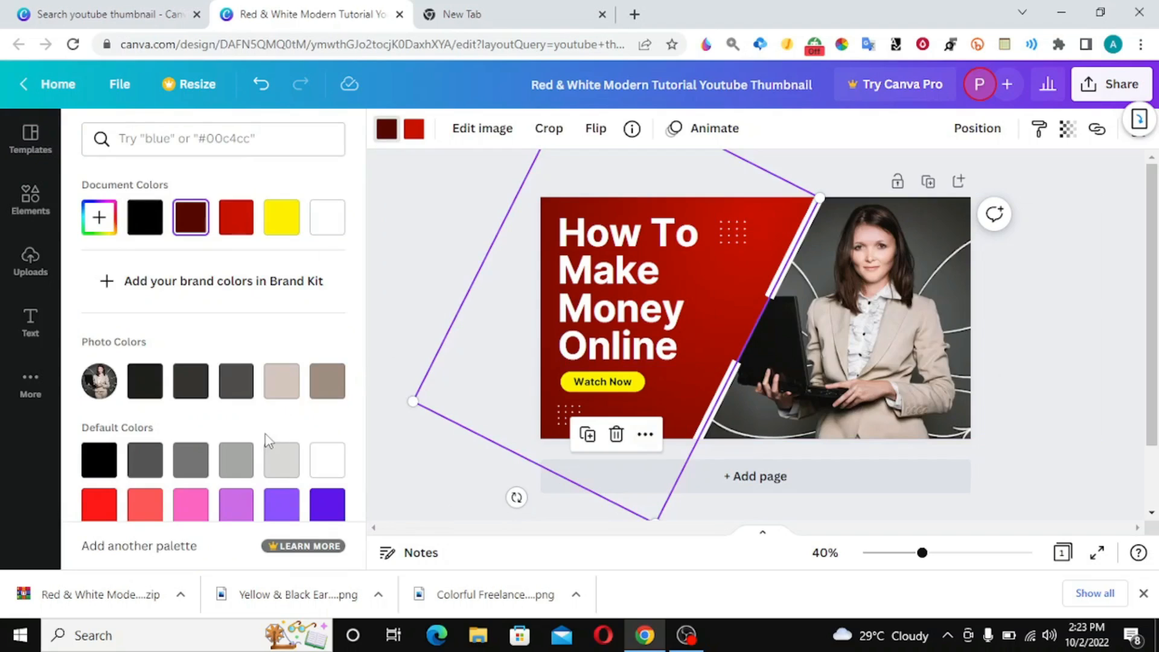
{"action": "scroll", "coordinate": [240, 505], "scroll_direction": "down", "scroll_amount": 2}
{"action": "left_click", "coordinate": [239, 501]}
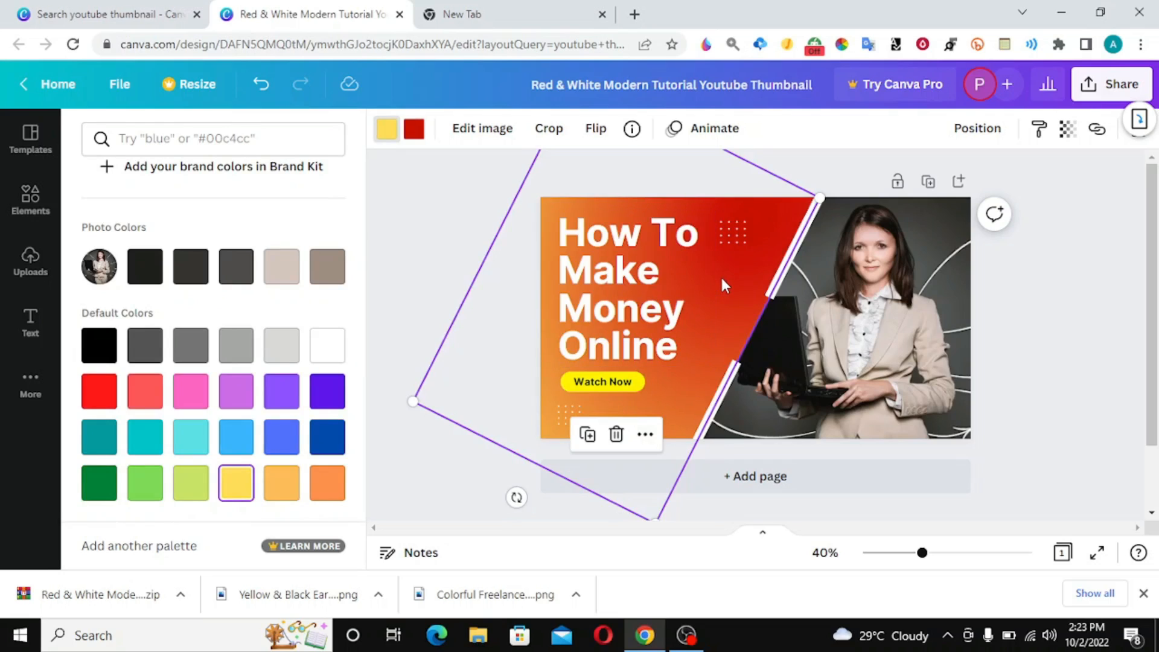
{"action": "left_click", "coordinate": [190, 391]}
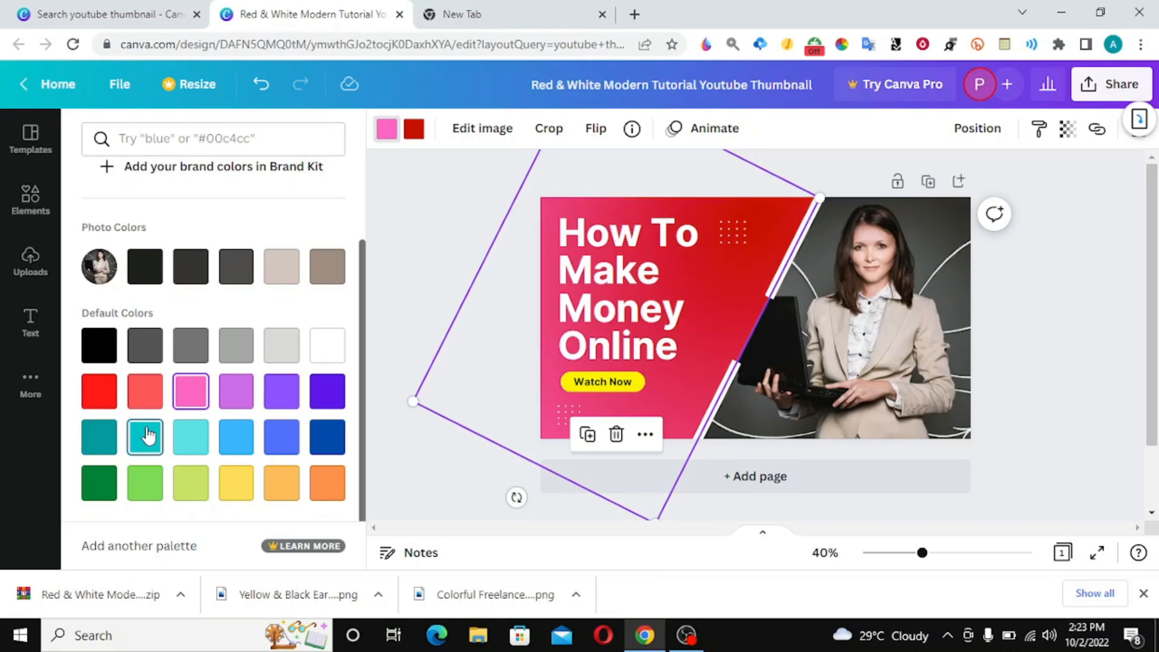
{"action": "left_click", "coordinate": [145, 436]}
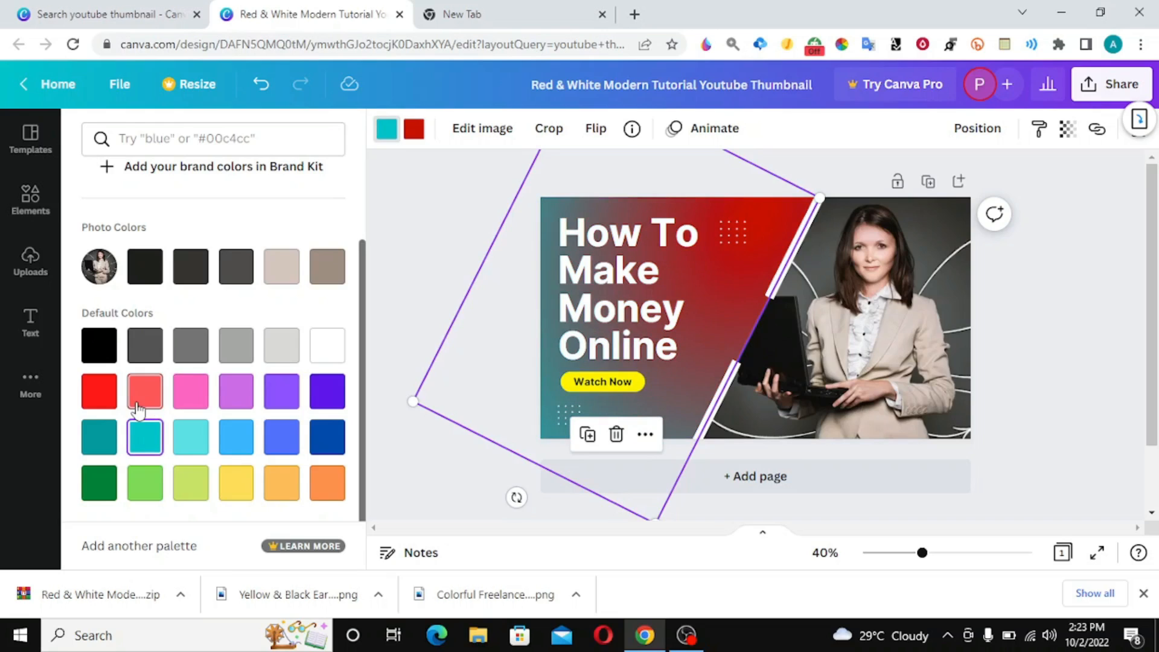
{"action": "left_click", "coordinate": [145, 482]}
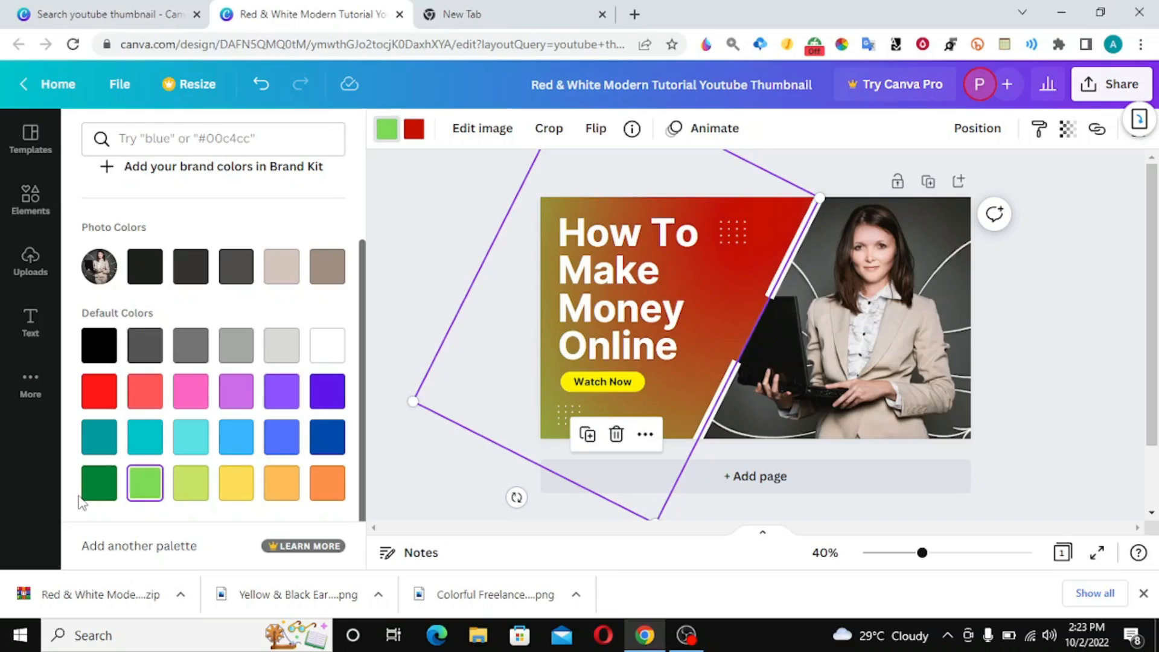
{"action": "left_click", "coordinate": [83, 498]}
{"action": "left_click", "coordinate": [239, 481]}
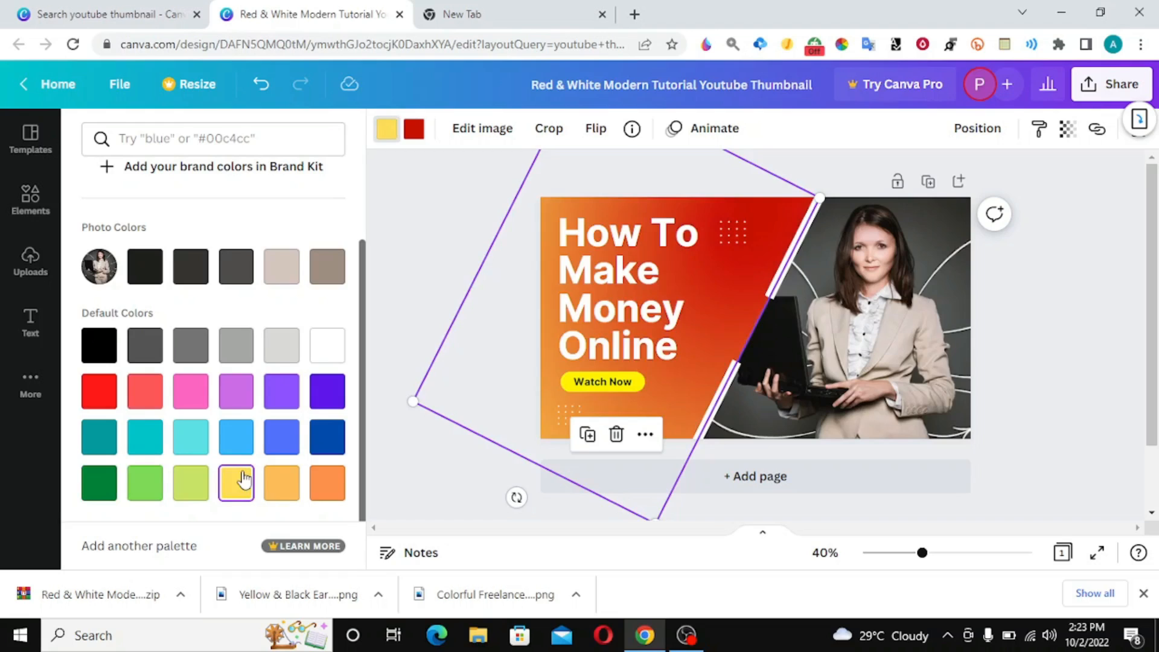
{"action": "left_click", "coordinate": [290, 490]}
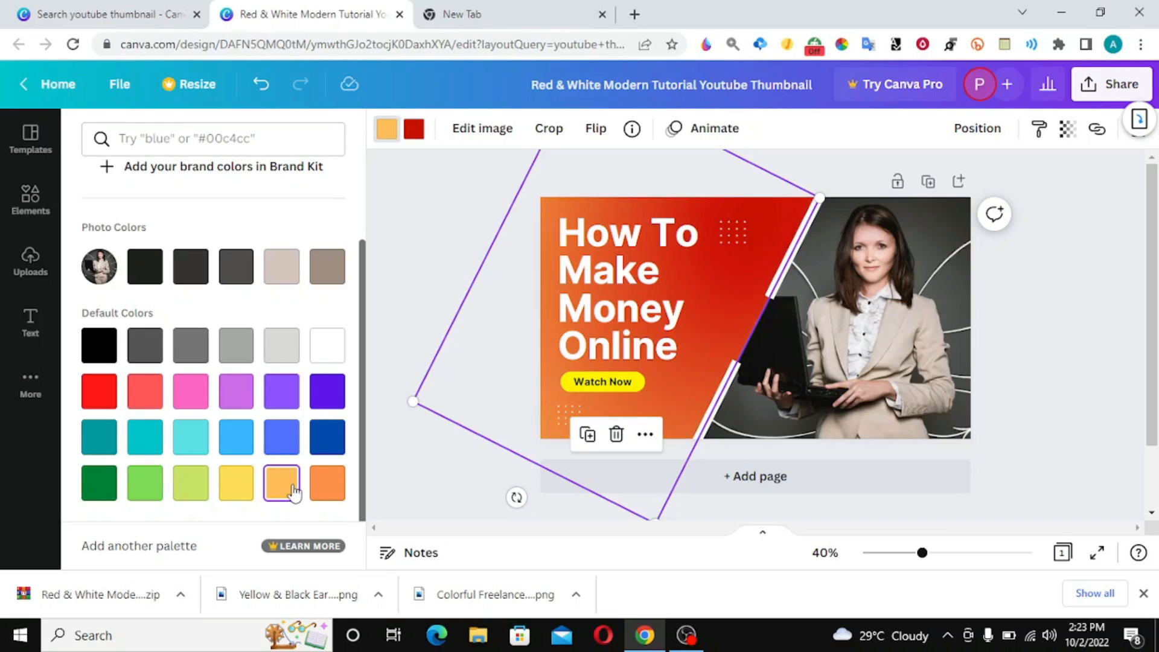
Step: Set the non-red gradient colour of the panel behind the title to the medium blue default colour
{"action": "left_click", "coordinate": [282, 436]}
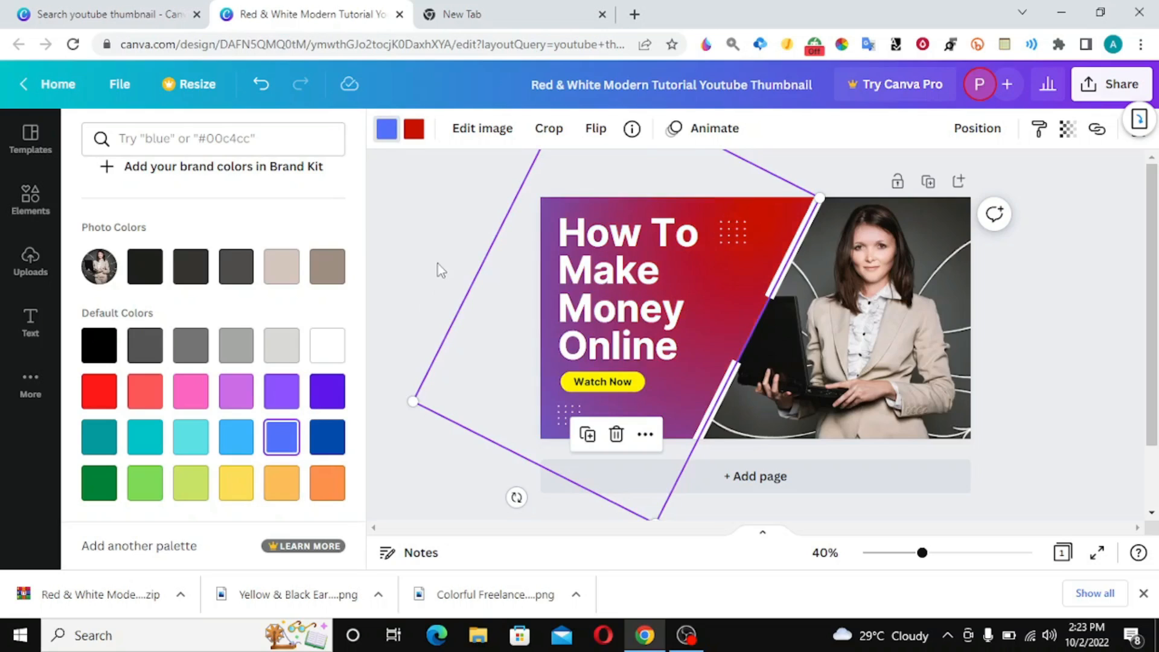
{"action": "left_click", "coordinate": [441, 243]}
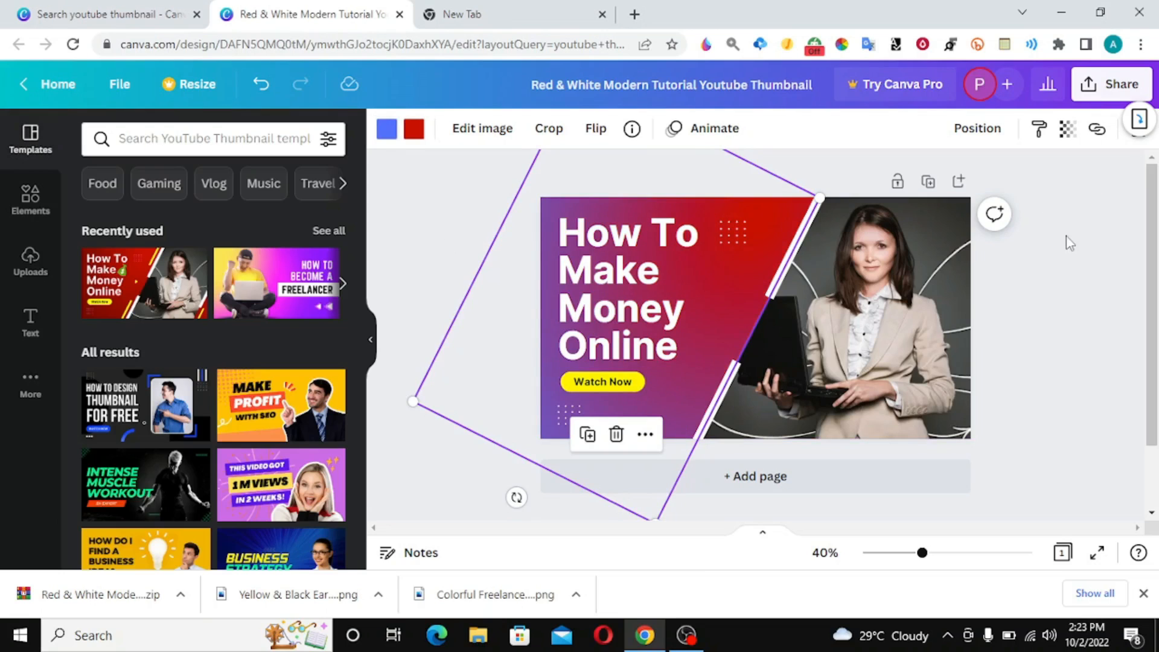
{"action": "left_click", "coordinate": [1071, 220]}
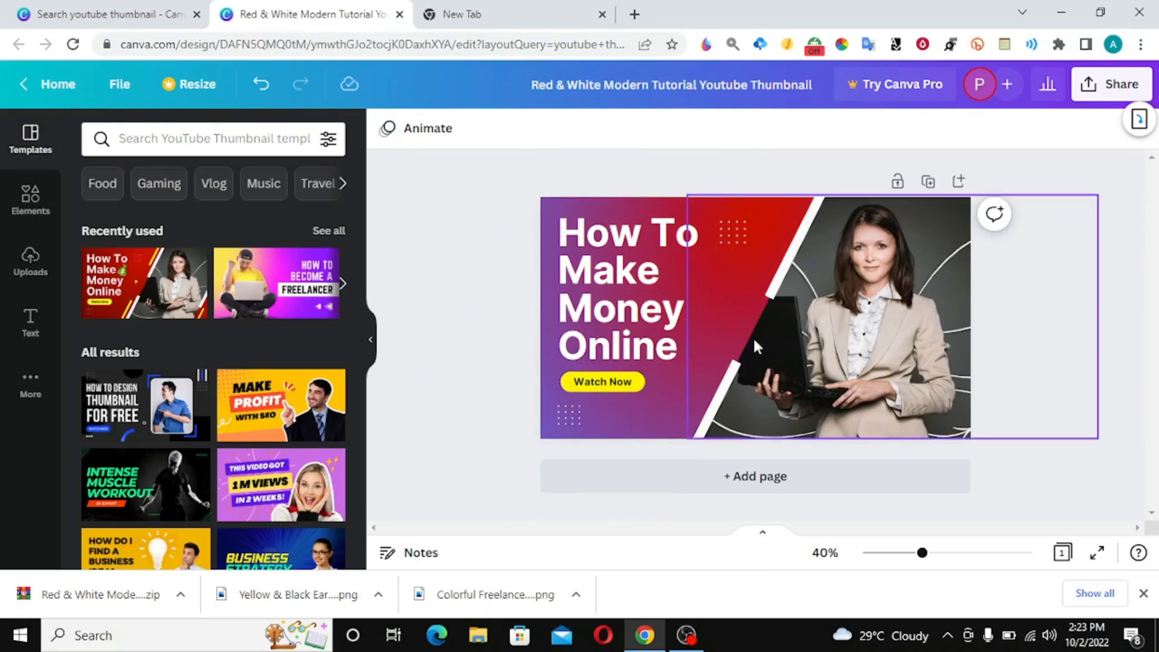
Step: Delete the yellow "Watch Now" button below the title
{"action": "left_click", "coordinate": [589, 387]}
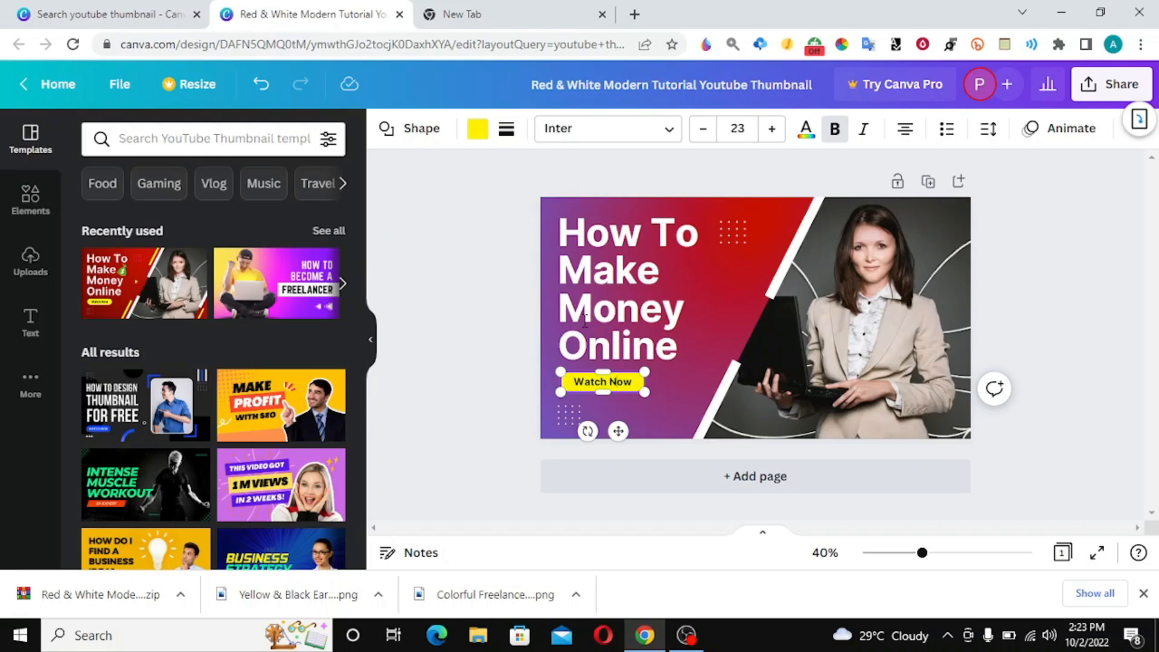
{"action": "right_click", "coordinate": [609, 378]}
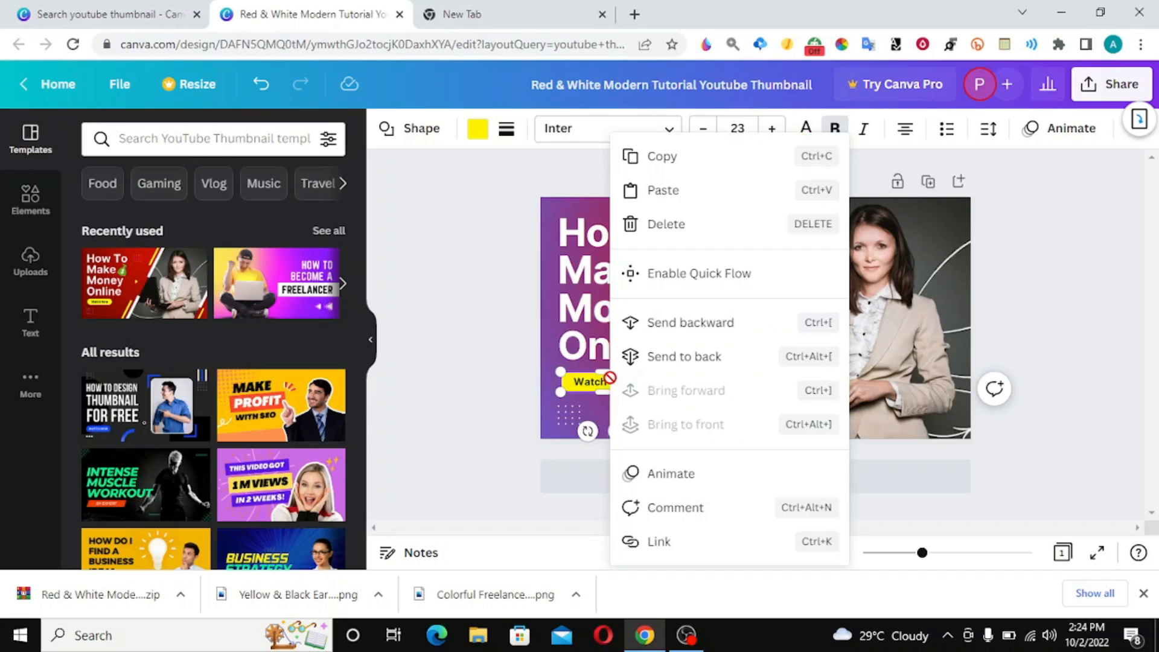
{"action": "left_click", "coordinate": [626, 349]}
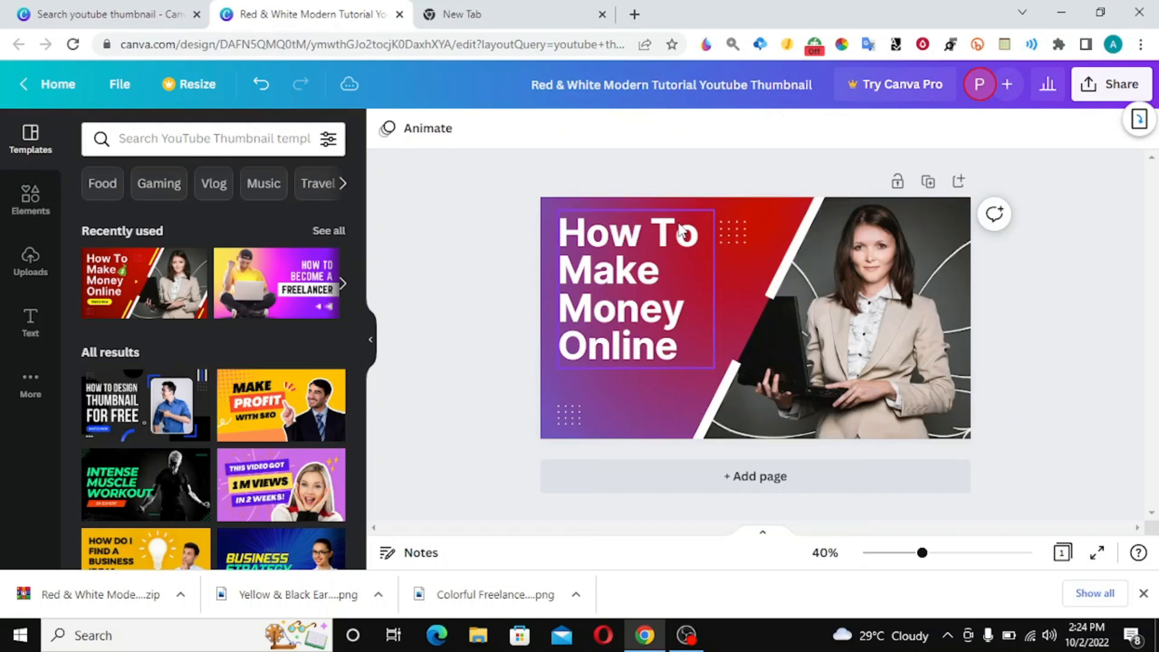
Step: Replace the "How To Make Money Online" title with "HOW TO BECOME A FREELANCER ON FIVERR"
{"action": "left_click", "coordinate": [642, 329]}
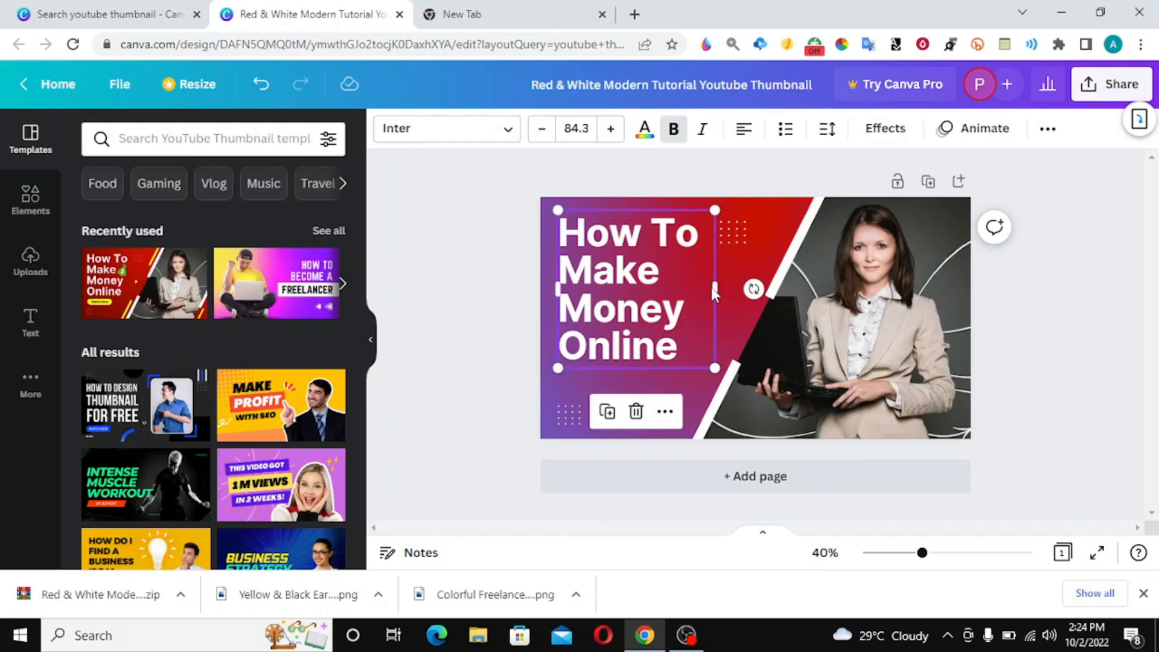
{"action": "left_click", "coordinate": [611, 270]}
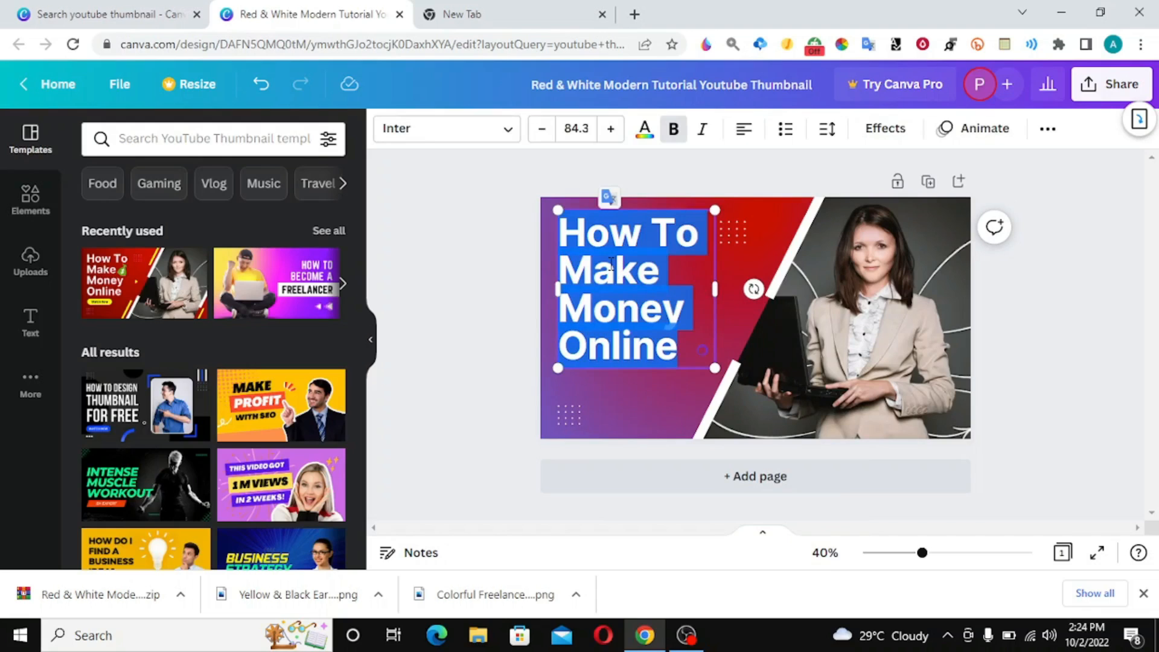
{"action": "type", "text": "HOW T"}
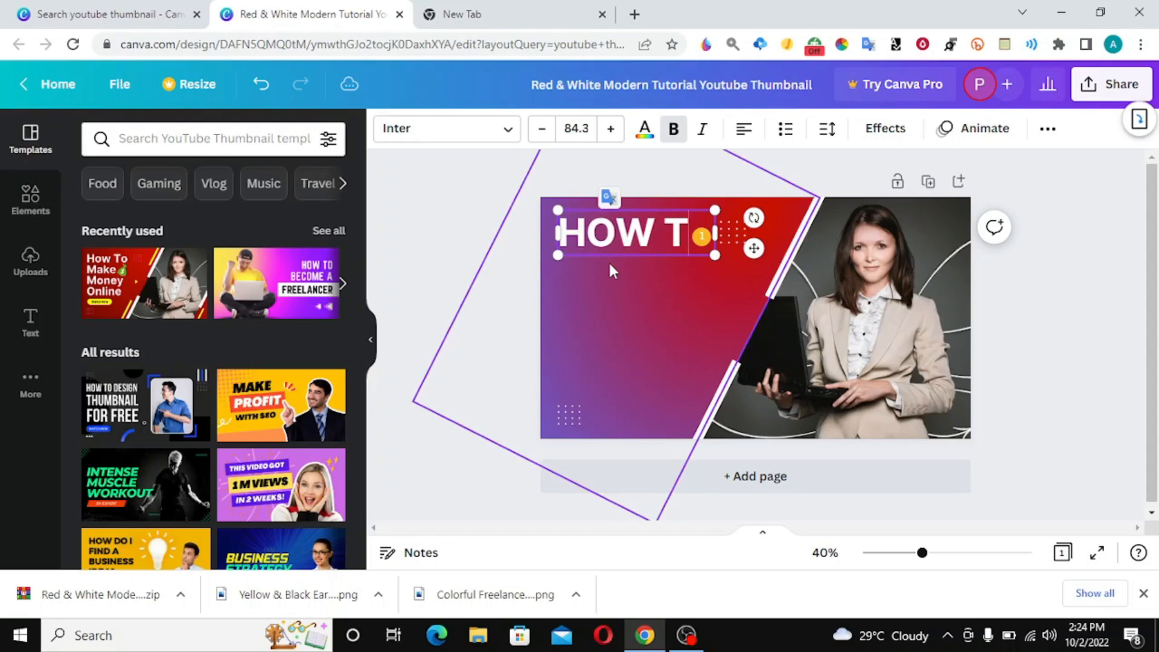
{"action": "type", "text": "O"}
{"action": "type", "text": " B"}
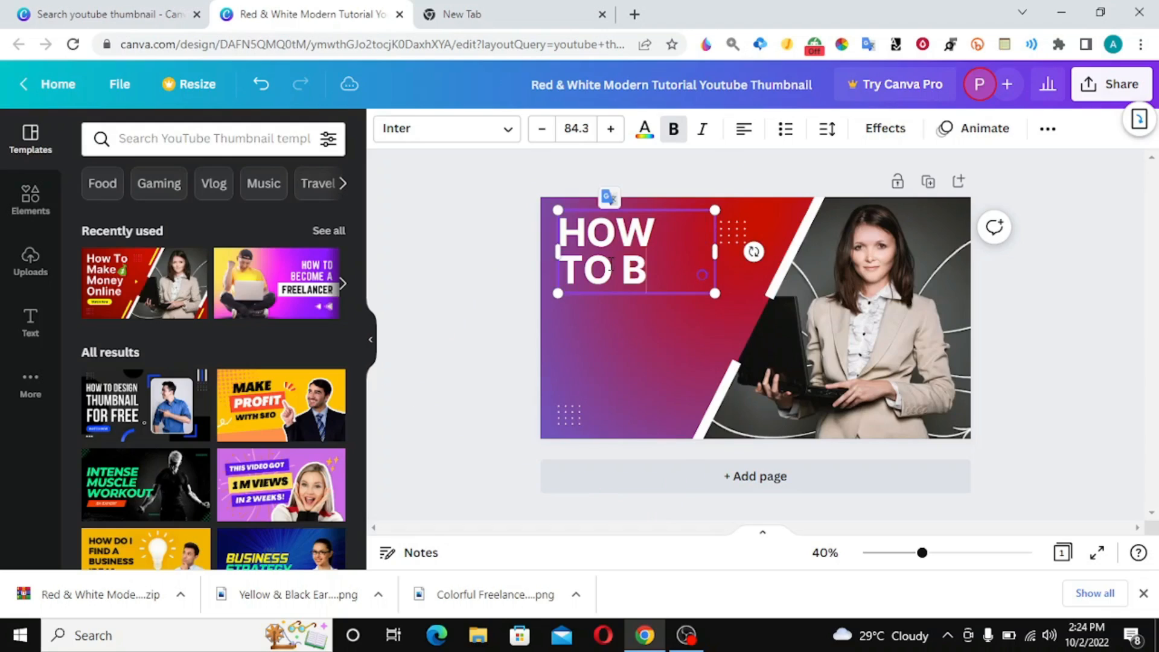
{"action": "type", "text": "ECOME"}
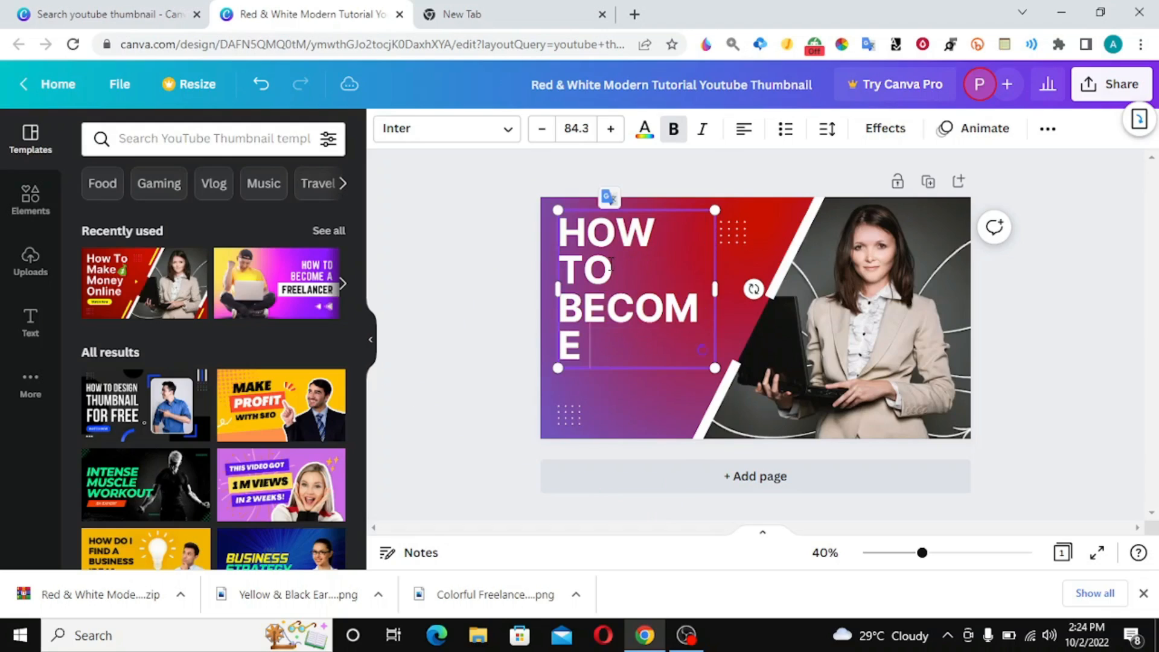
{"action": "type", "text": " A F"}
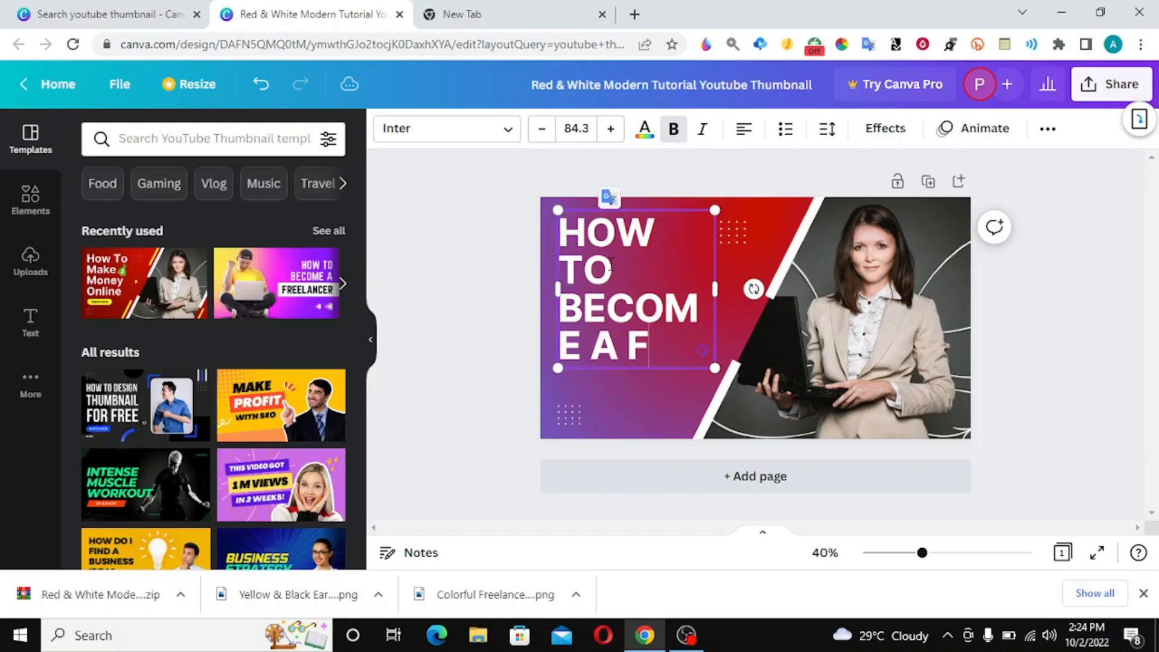
{"action": "type", "text": "REELANCE"}
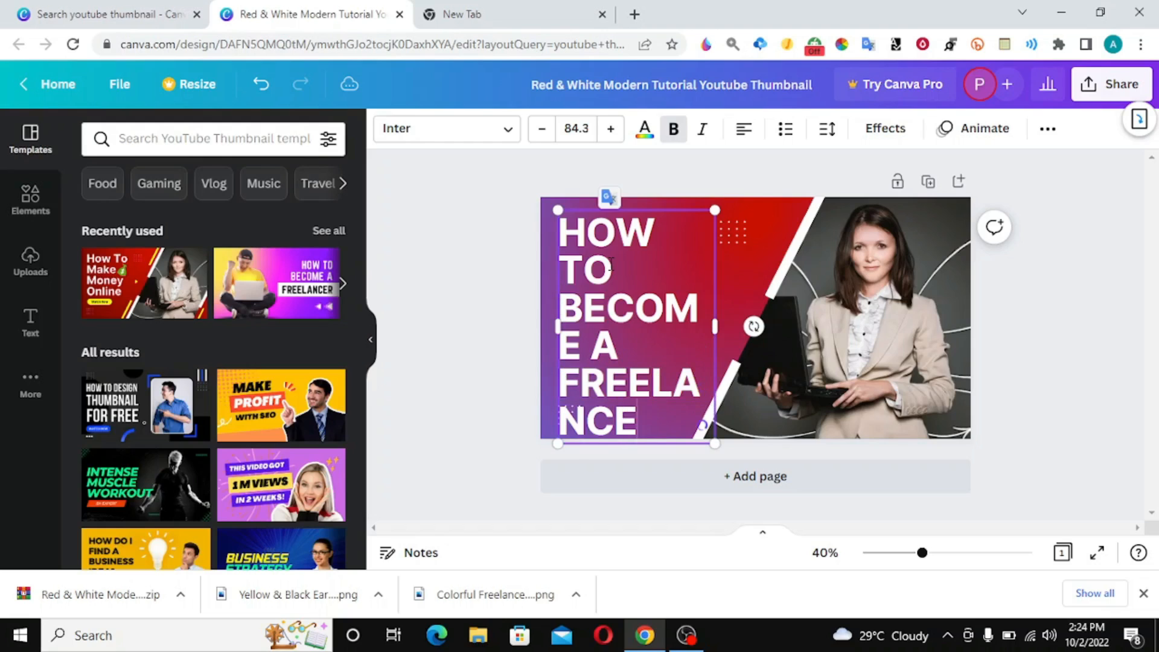
{"action": "type", "text": "R ON"}
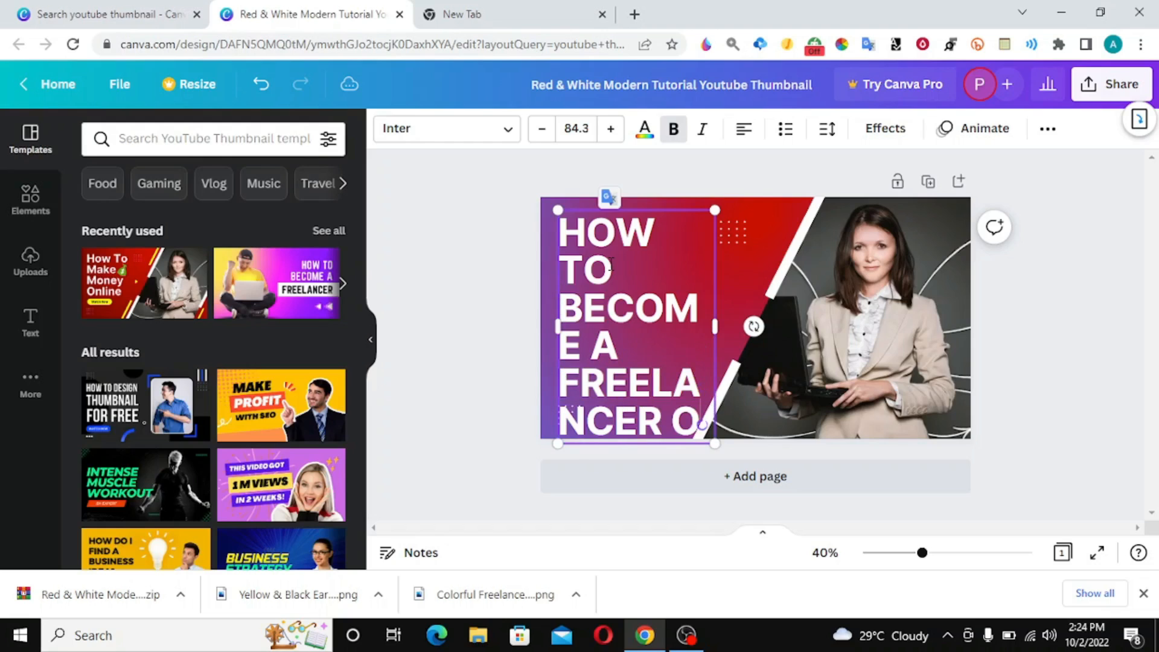
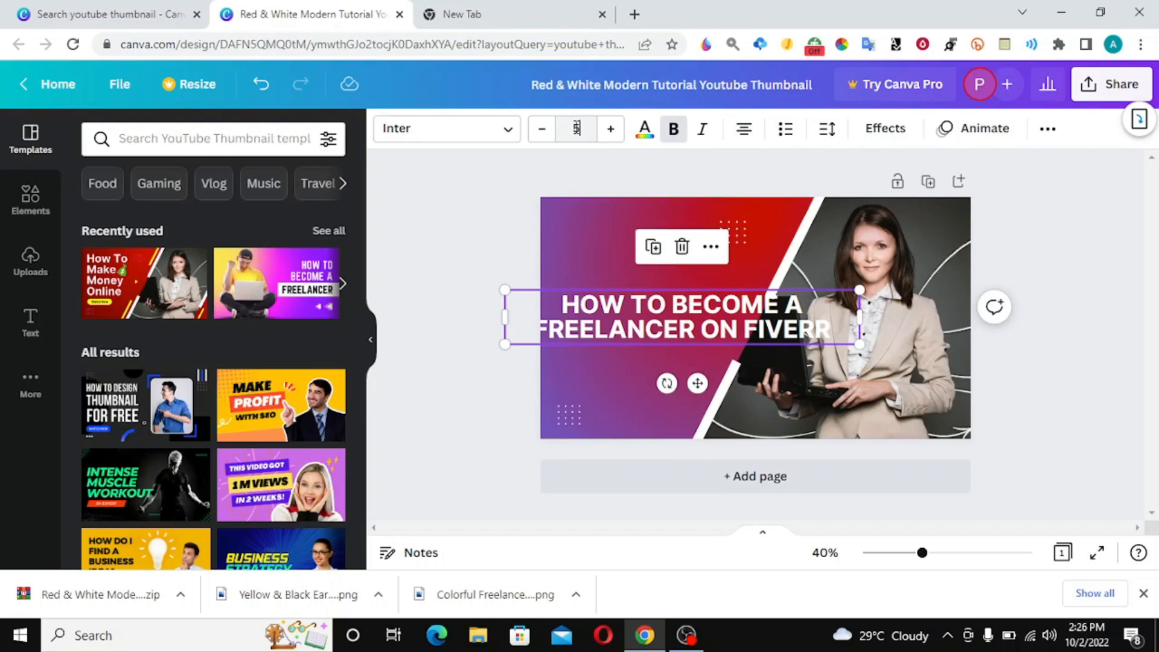
Step: Set the title's font size to 50, then narrow its text box and position it within the gradient panel as three lines
{"action": "key", "text": "Return"}
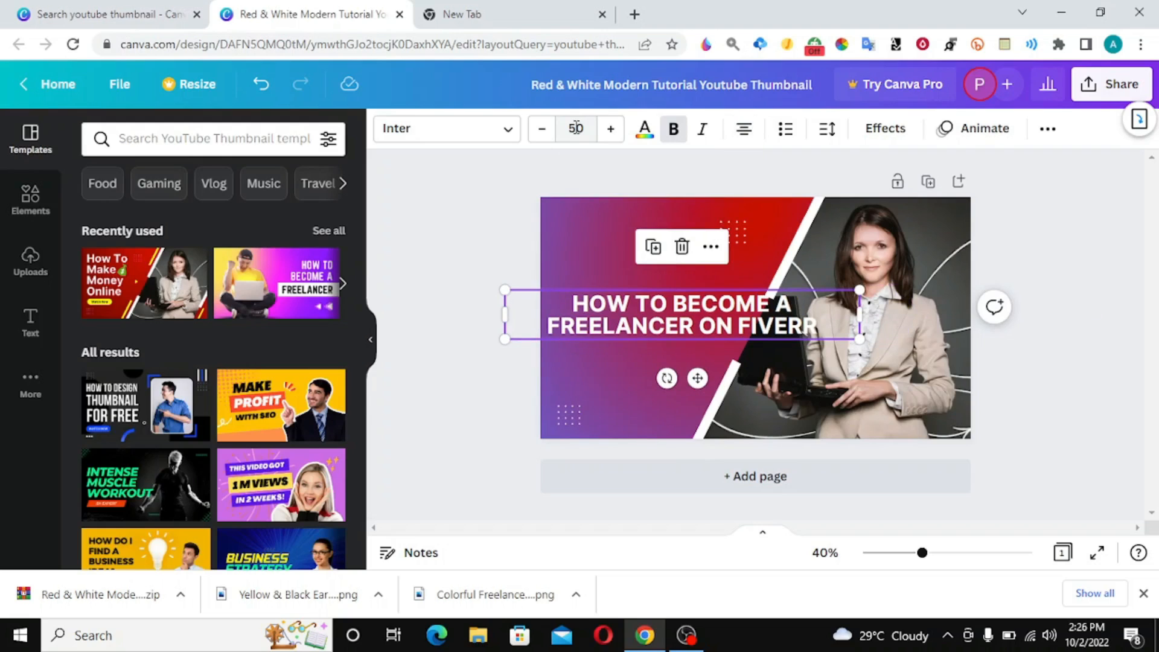
{"action": "left_click_drag", "start_coordinate": [504, 327], "coordinate": [597, 315]}
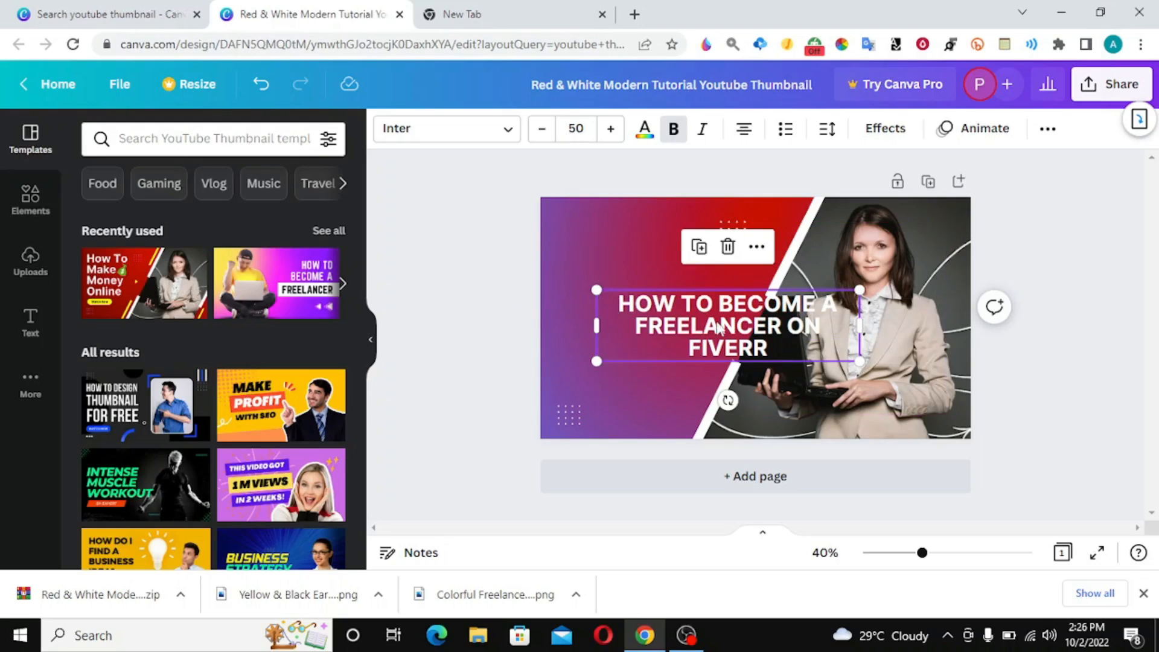
{"action": "left_click_drag", "start_coordinate": [718, 326], "coordinate": [644, 302]}
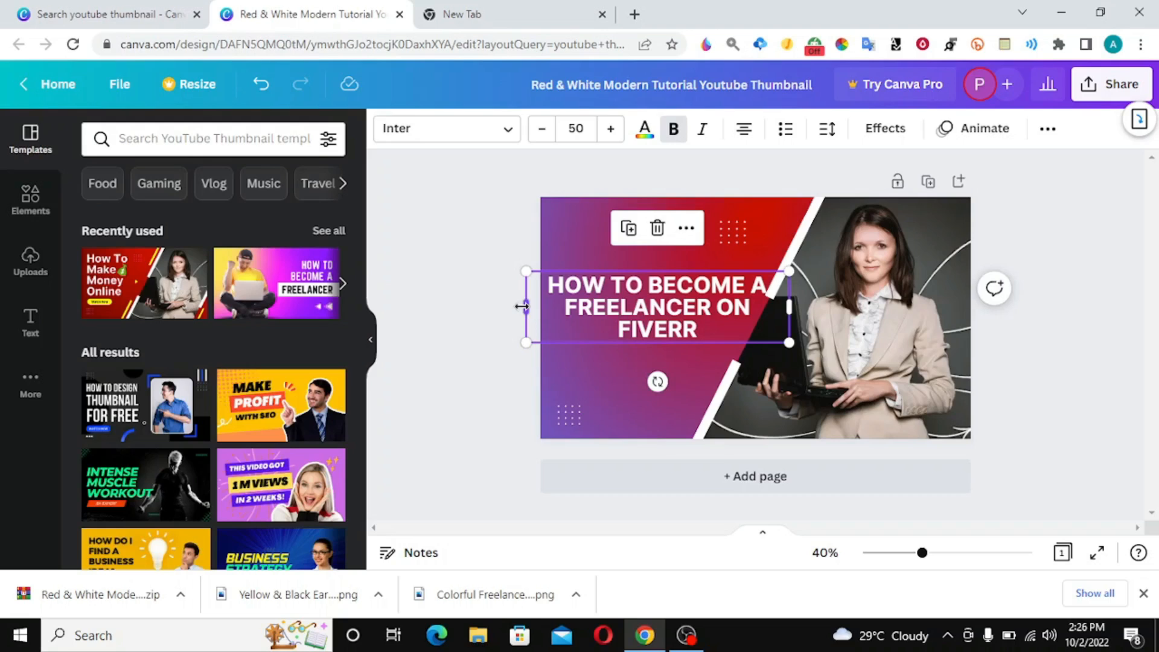
{"action": "left_click_drag", "start_coordinate": [522, 306], "coordinate": [561, 307]}
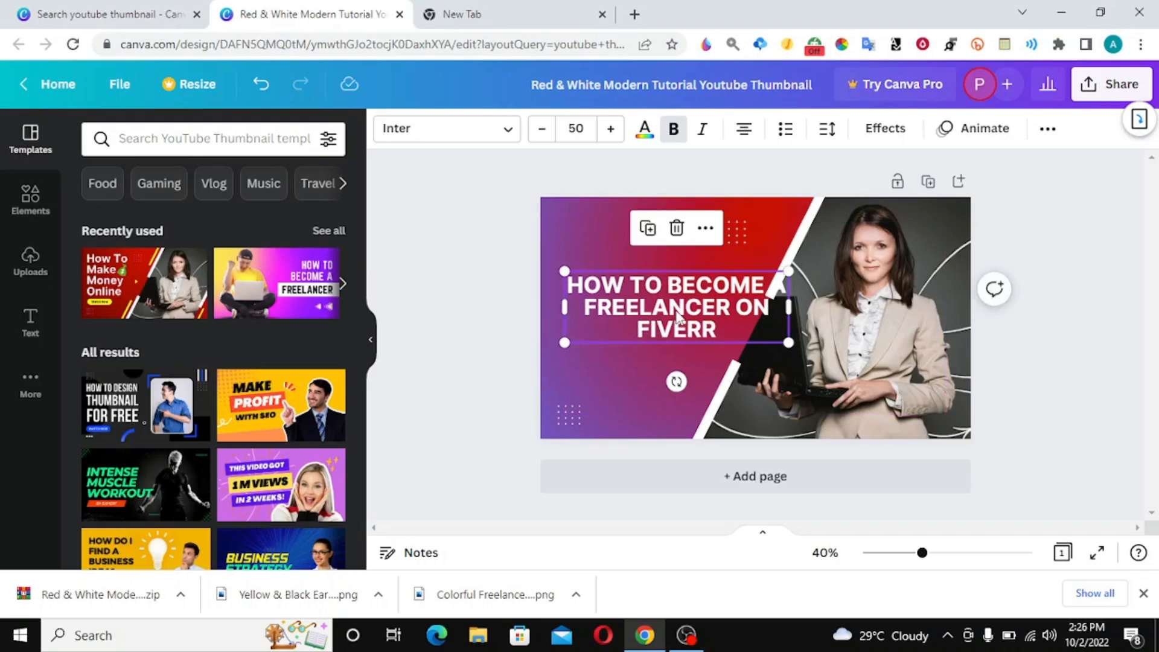
{"action": "left_click_drag", "start_coordinate": [662, 319], "coordinate": [656, 315]}
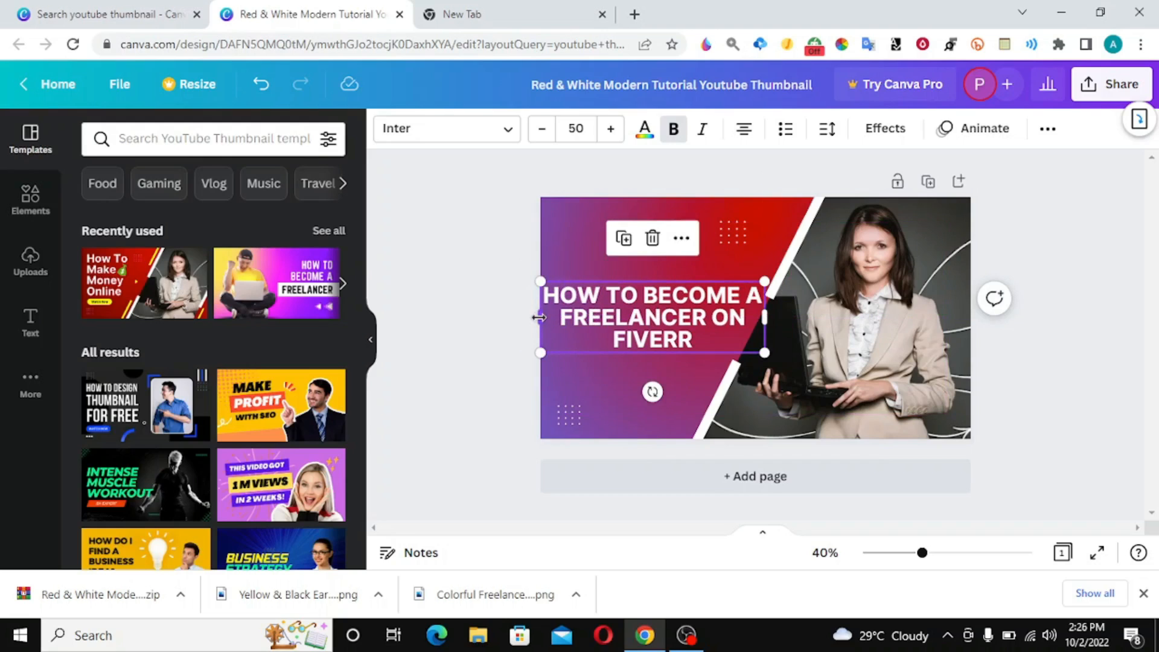
{"action": "left_click_drag", "start_coordinate": [538, 317], "coordinate": [562, 316]}
{"action": "left_click_drag", "start_coordinate": [670, 303], "coordinate": [651, 304]}
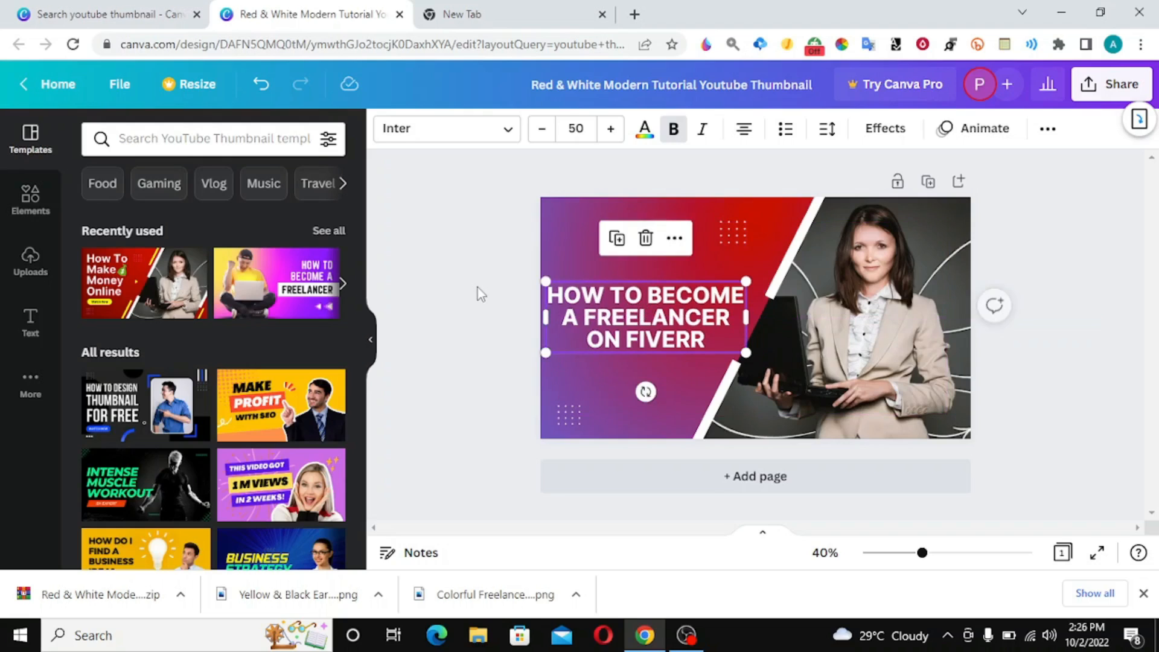
{"action": "left_click", "coordinate": [477, 287]}
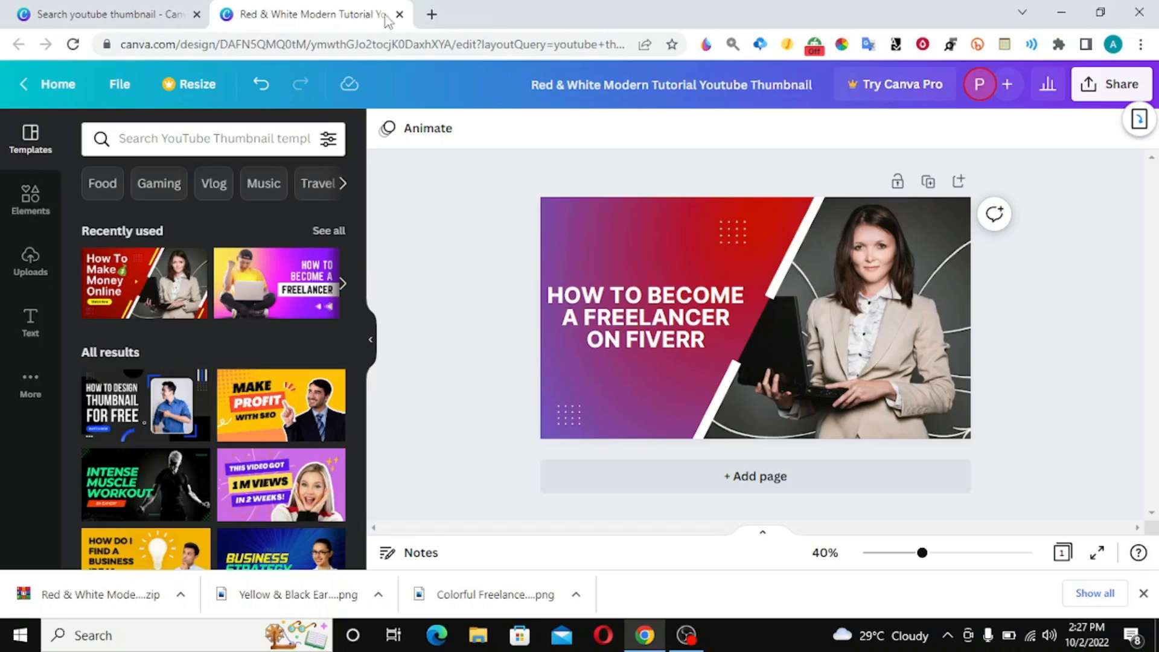
Step: Open the yellow "$500 Per Day Easy Way" template from the thumbnail search results and delete its "$500" text
{"action": "left_click", "coordinate": [115, 19]}
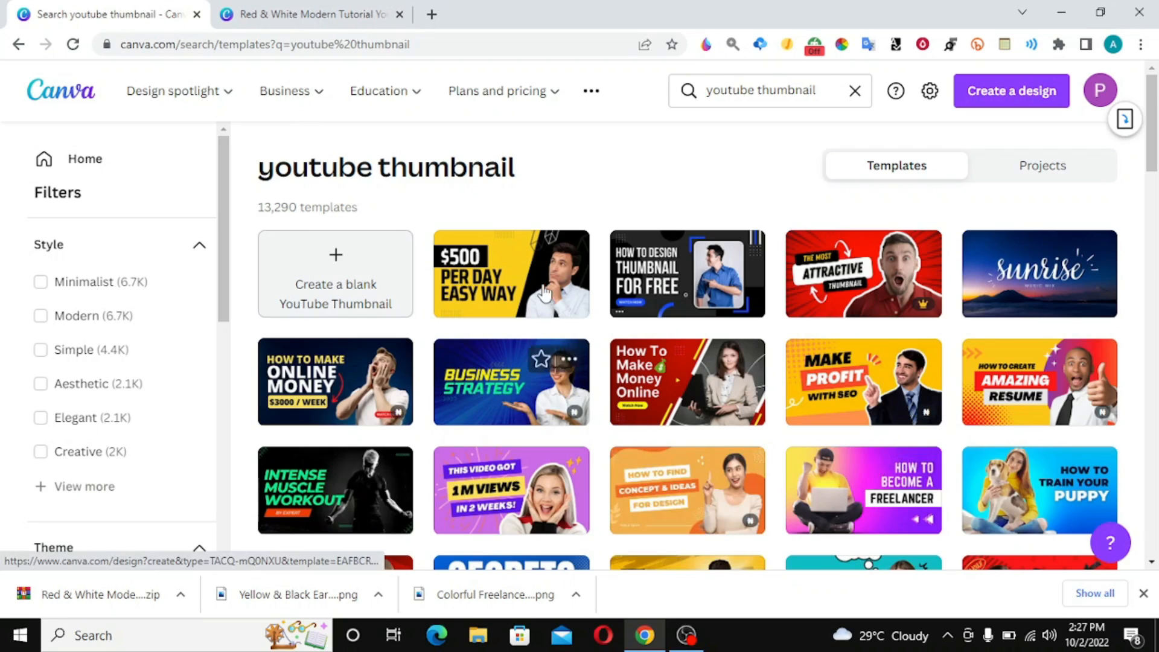
{"action": "left_click", "coordinate": [495, 278]}
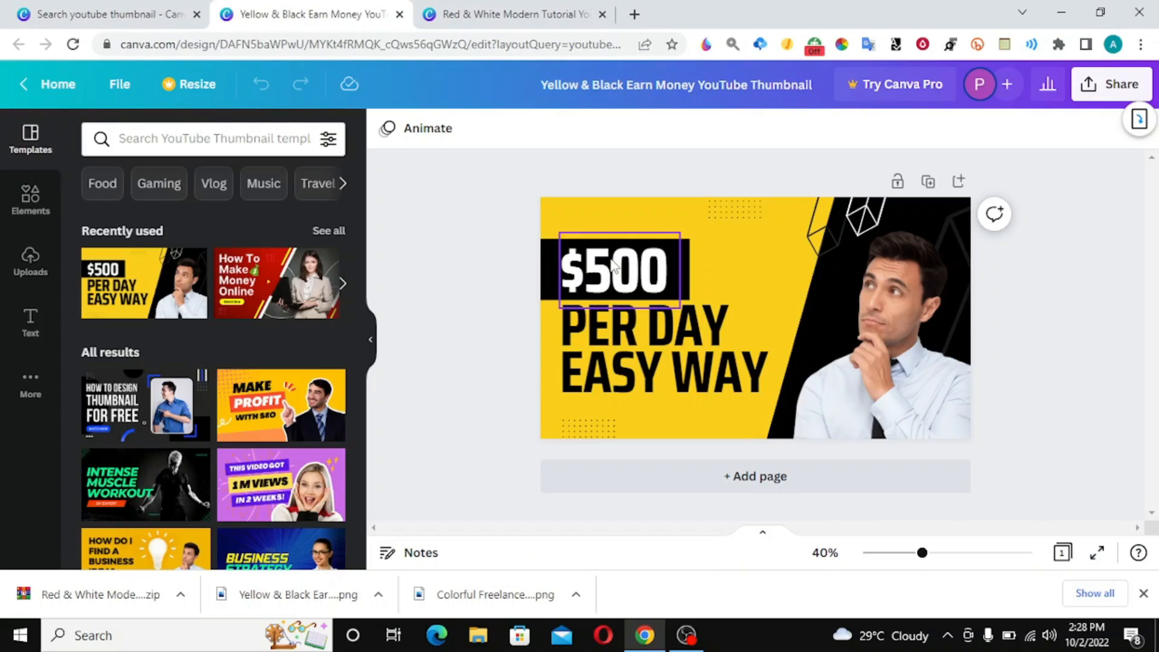
{"action": "left_click", "coordinate": [611, 266]}
{"action": "key", "text": "Delete"}
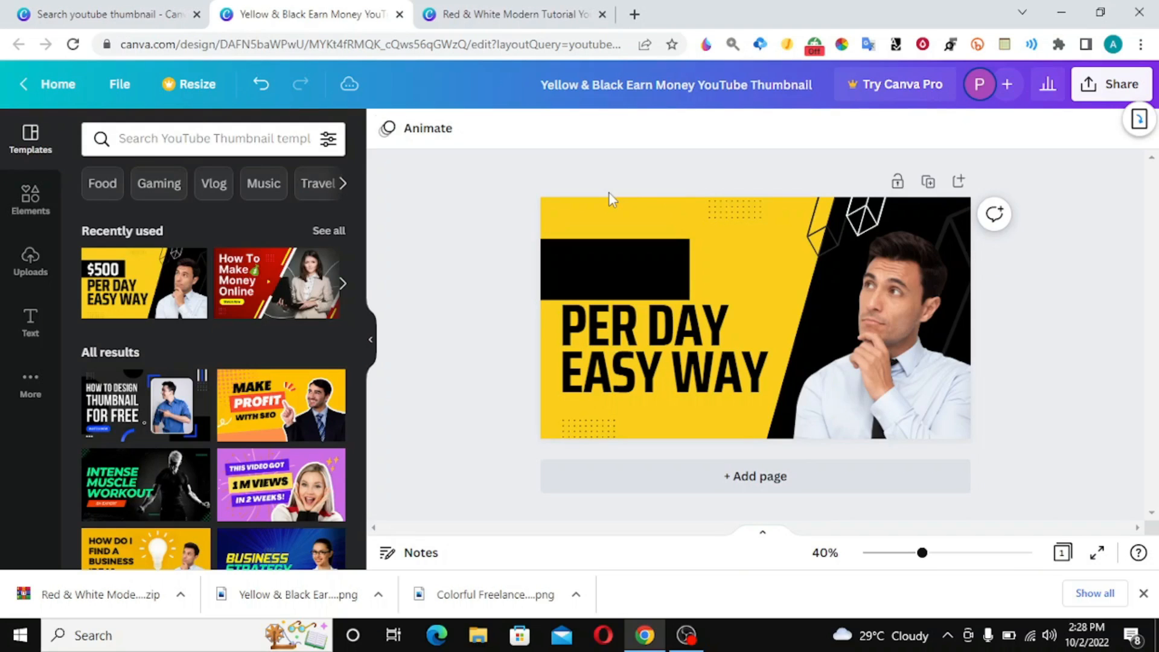
Step: Move the black rectangle down to the thumbnail's lower edge and shift the "PER DAY EASY WAY" text up into the freed space
{"action": "left_click", "coordinate": [614, 262]}
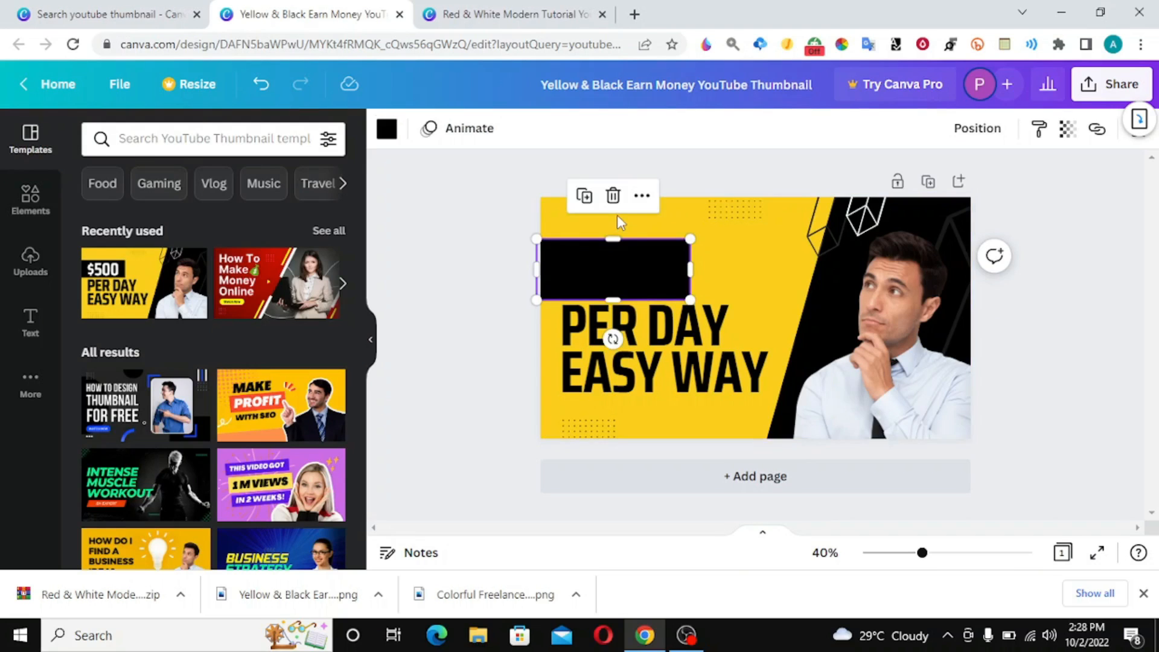
{"action": "left_click_drag", "start_coordinate": [624, 255], "coordinate": [641, 402]}
{"action": "left_click", "coordinate": [648, 273]}
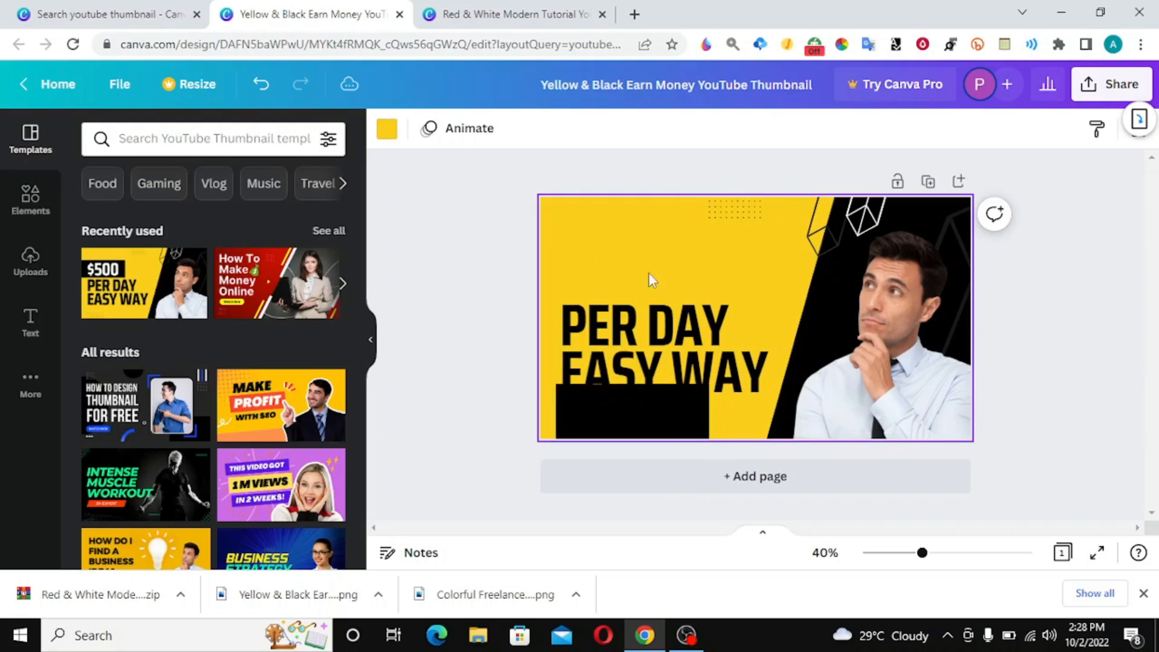
{"action": "left_click", "coordinate": [668, 345]}
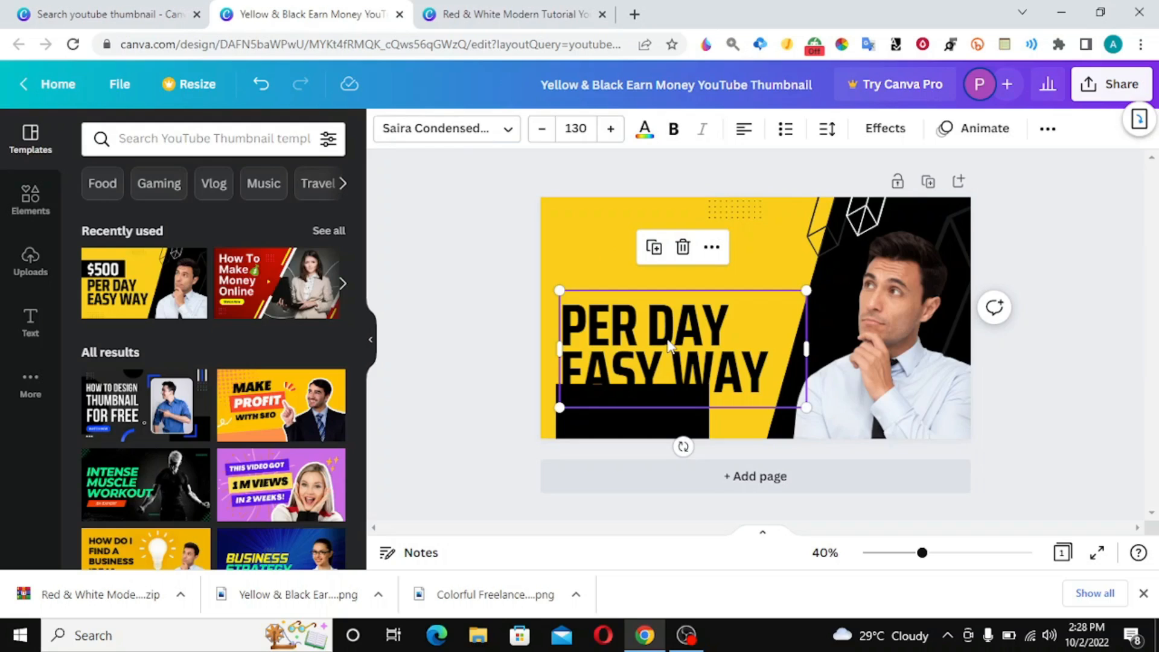
{"action": "left_click_drag", "start_coordinate": [670, 317], "coordinate": [663, 291]}
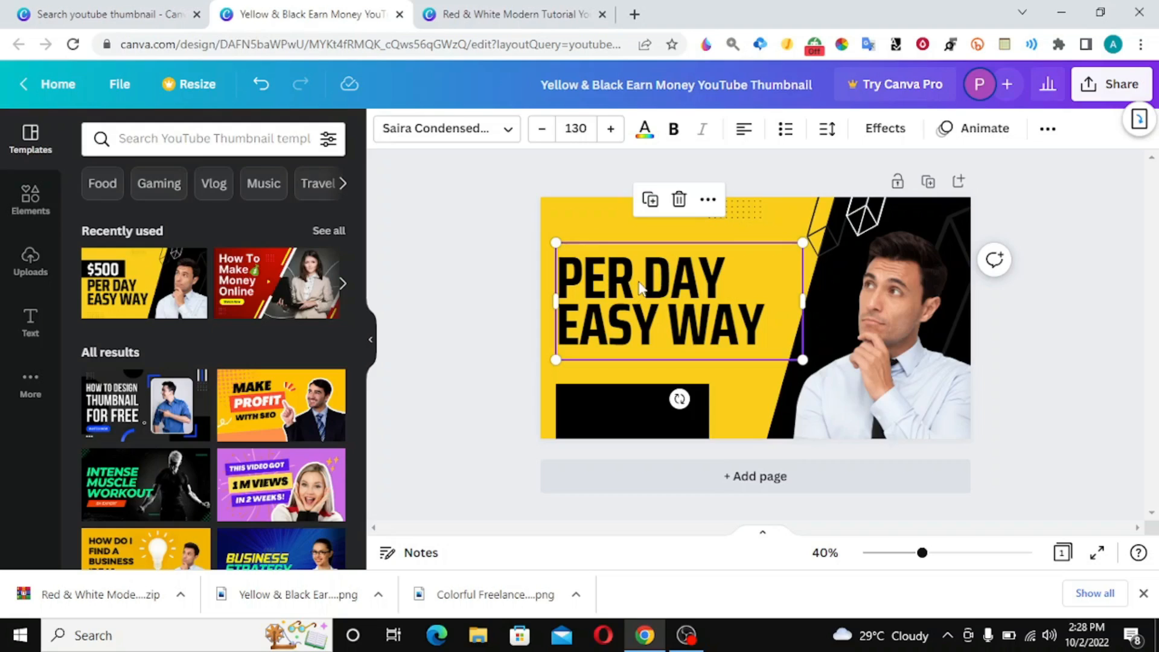
Step: Replace the "PER DAY EASY WAY" text with "HOW TO BECOME A FREELANCER ON FIVERR"
{"action": "double_click", "coordinate": [640, 289]}
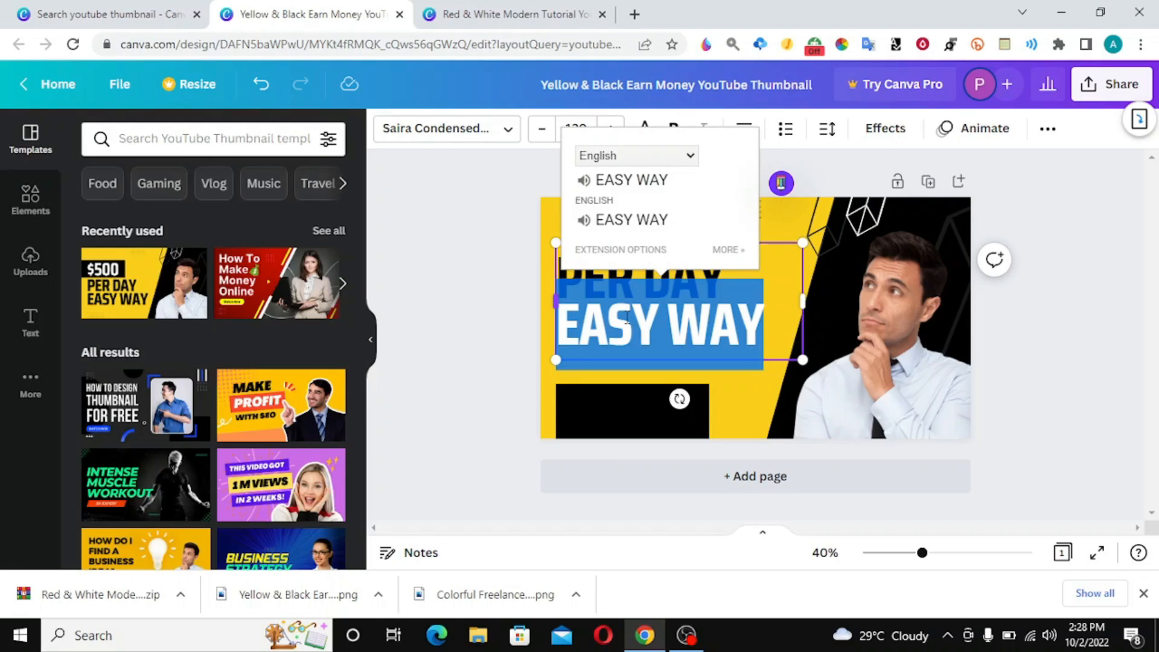
{"action": "left_click", "coordinate": [691, 284]}
{"action": "triple_click", "coordinate": [602, 277]}
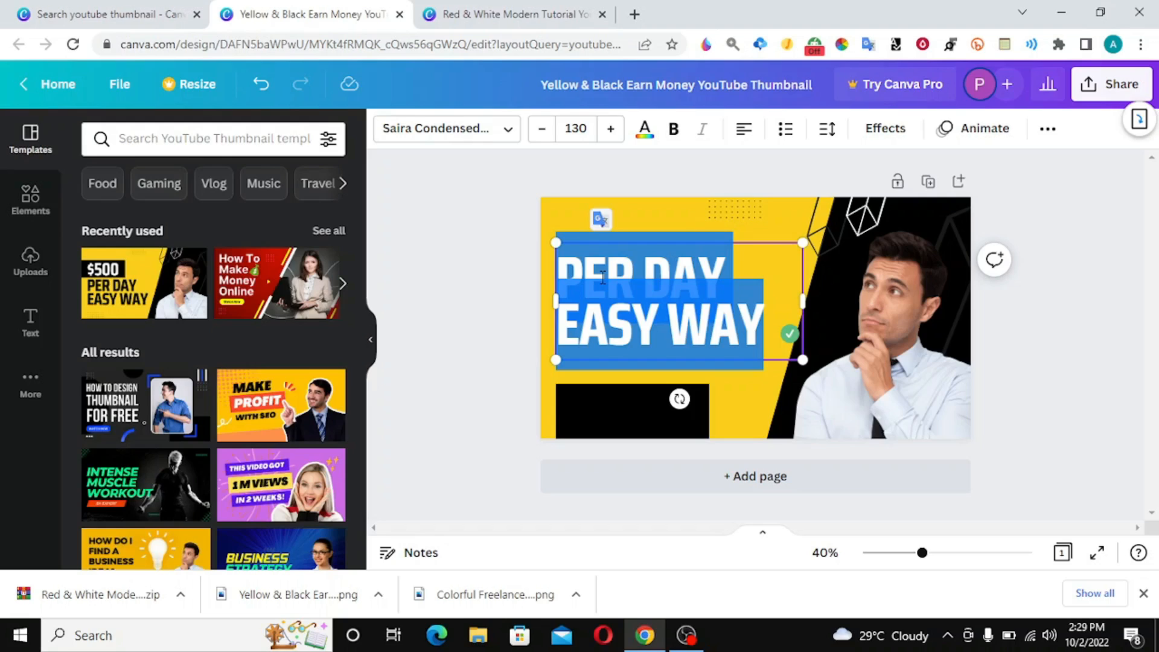
{"action": "type", "text": "HOW "}
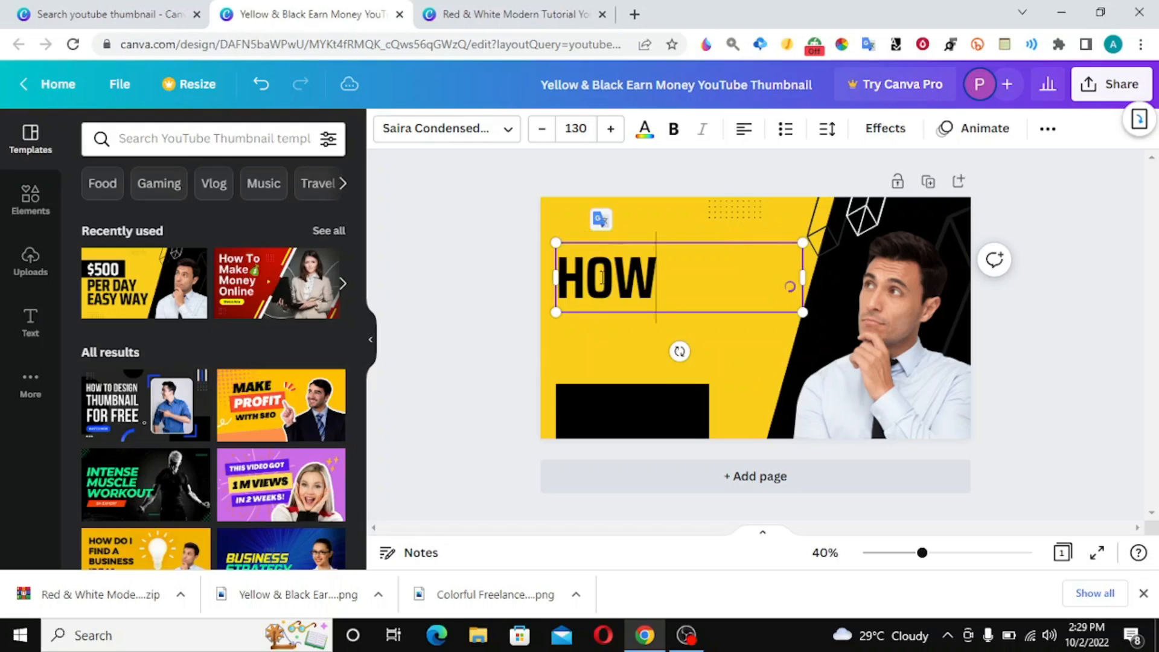
{"action": "type", "text": "TO B"}
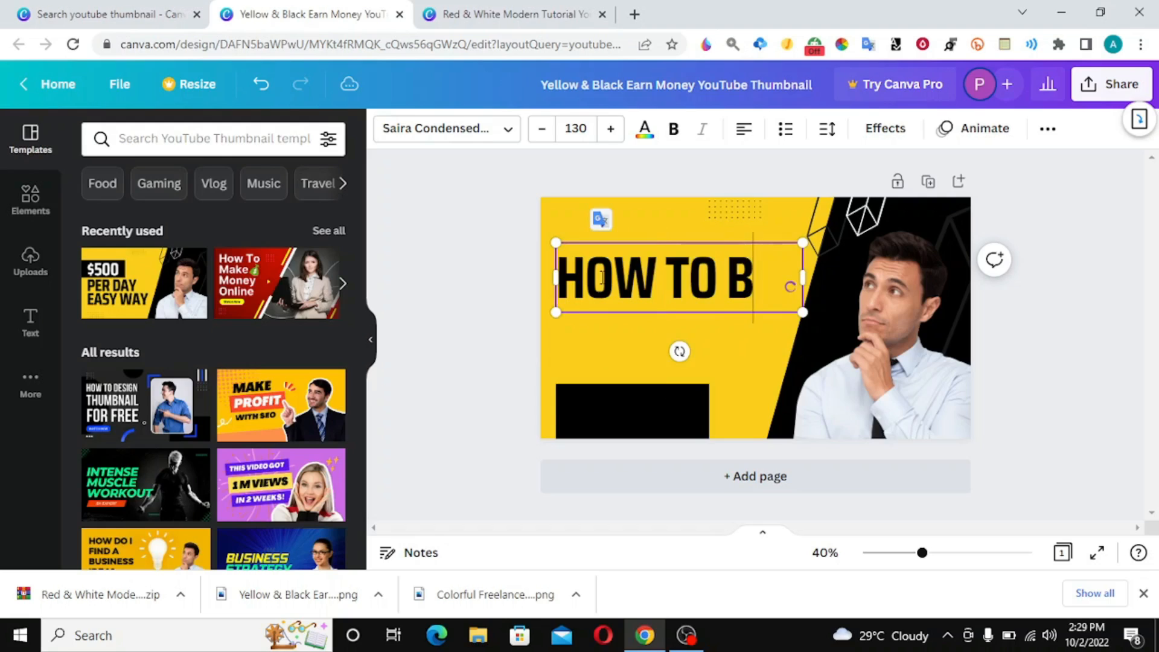
{"action": "type", "text": "ECOME A "}
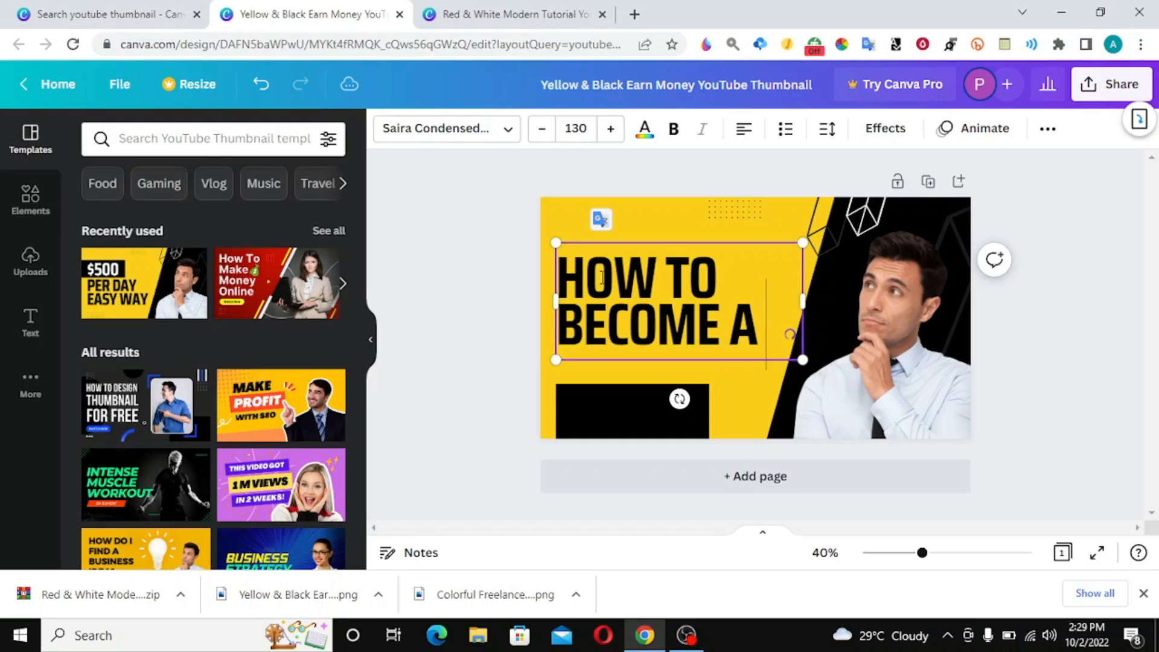
{"action": "type", "text": "FREELANCE"}
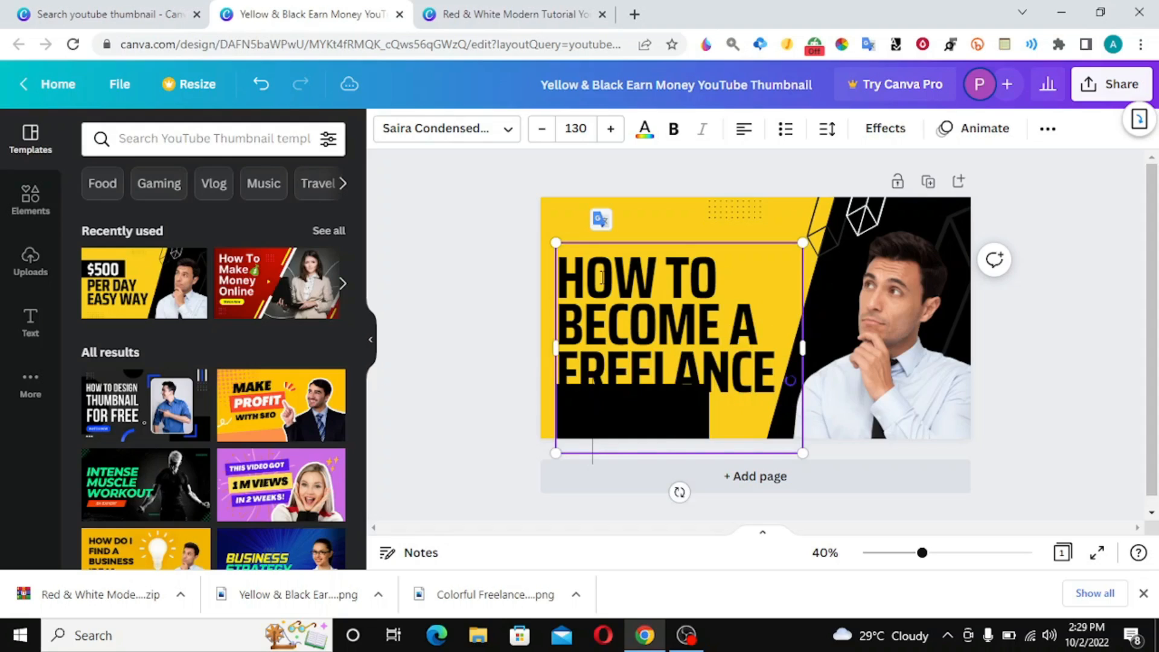
{"action": "type", "text": "R ON FIVERR"}
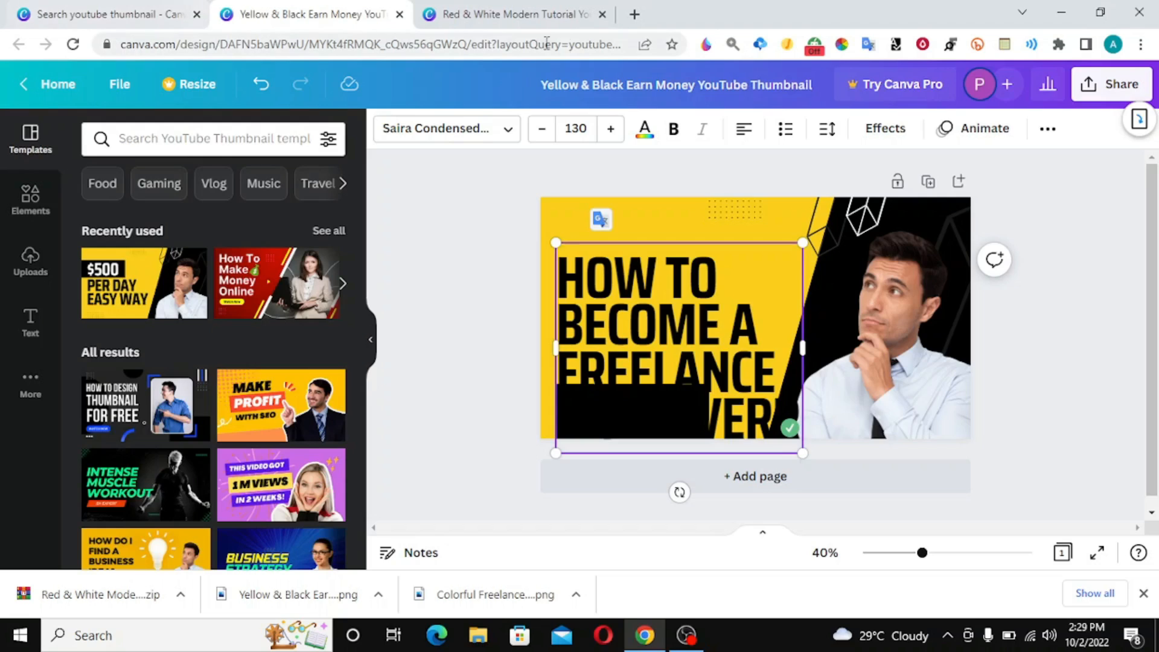
Step: Set the title's font size to 60
{"action": "left_click", "coordinate": [576, 129]}
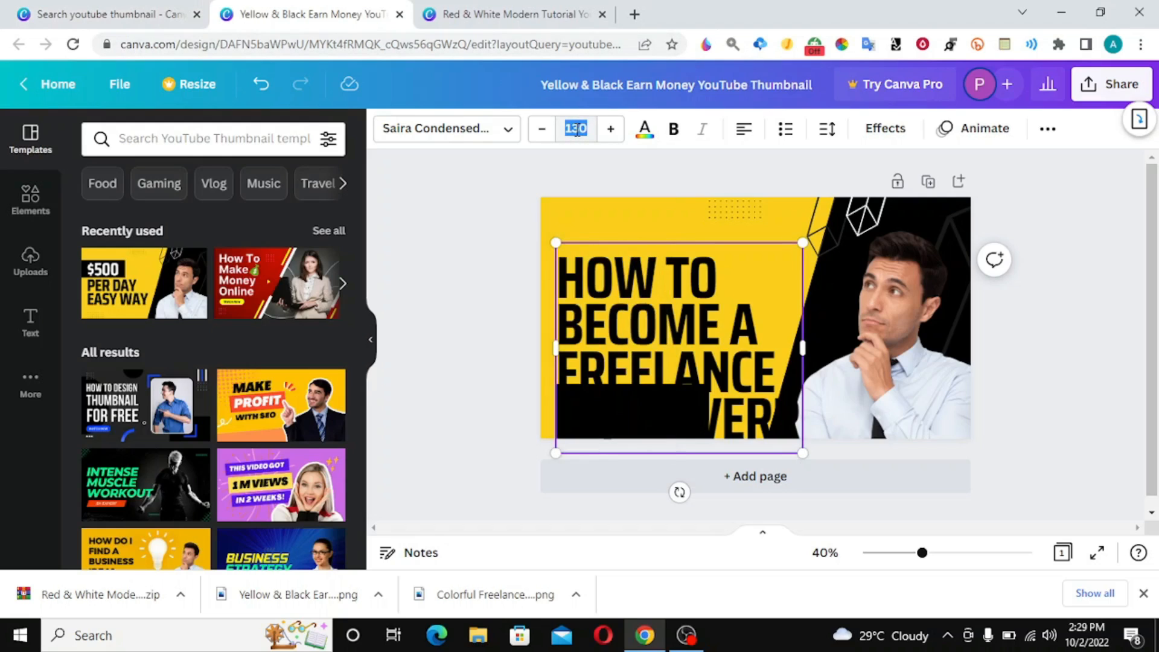
{"action": "type", "text": "60"}
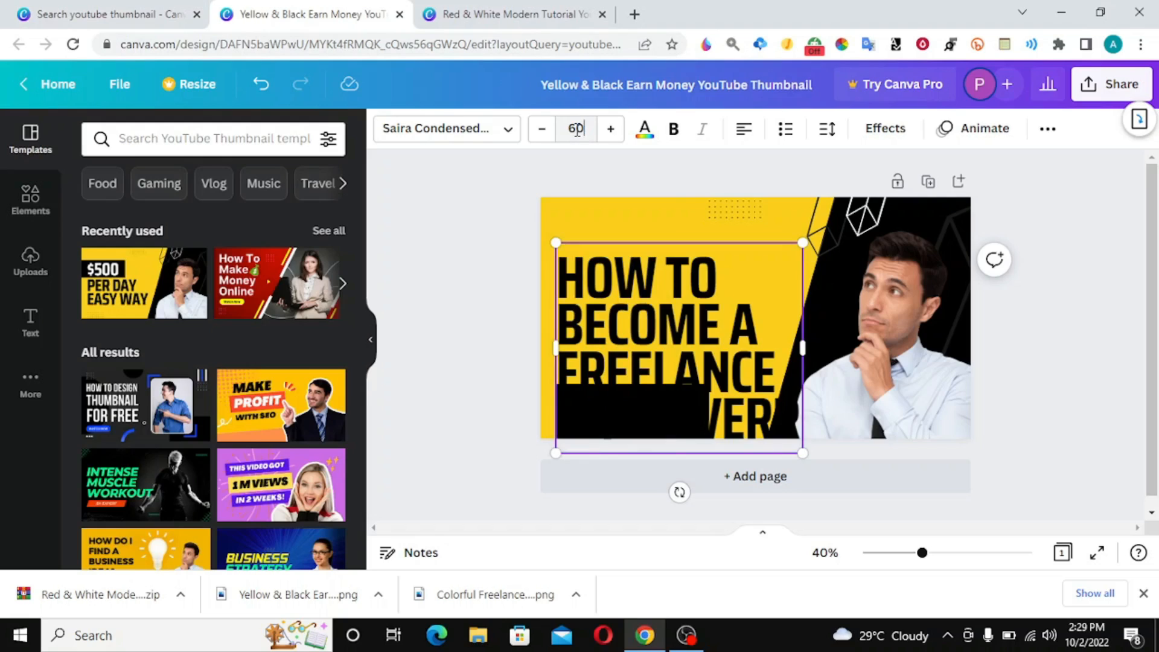
{"action": "key", "text": "Return"}
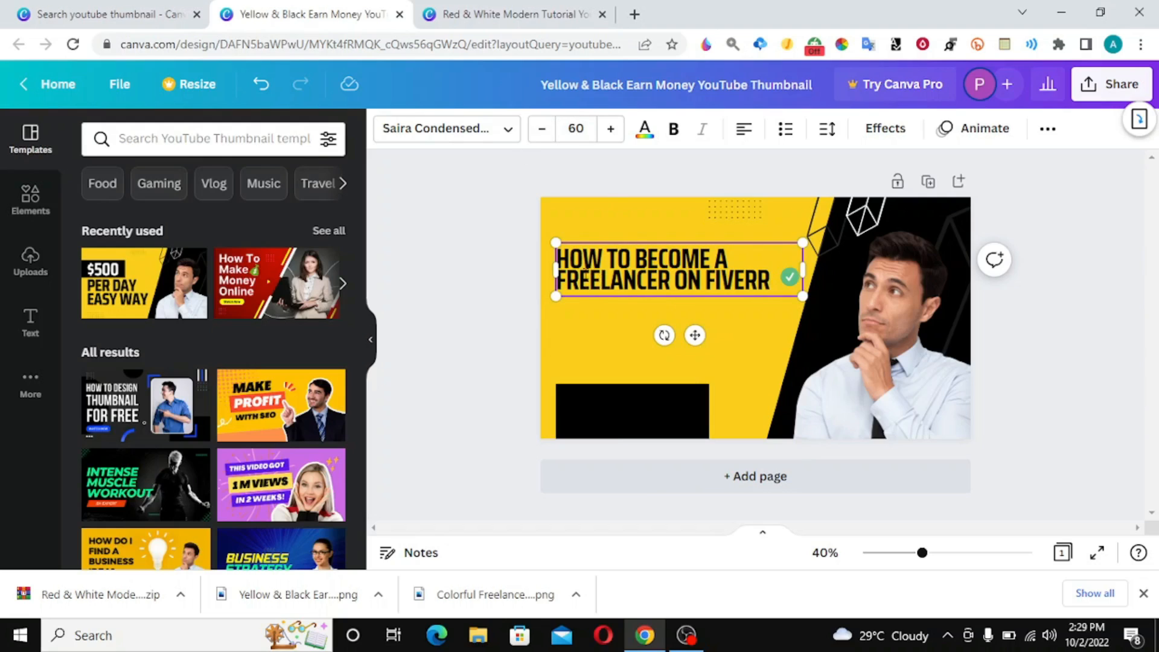
Step: Set the title's font size to 80 and centre-align its text
{"action": "left_click", "coordinate": [590, 128]}
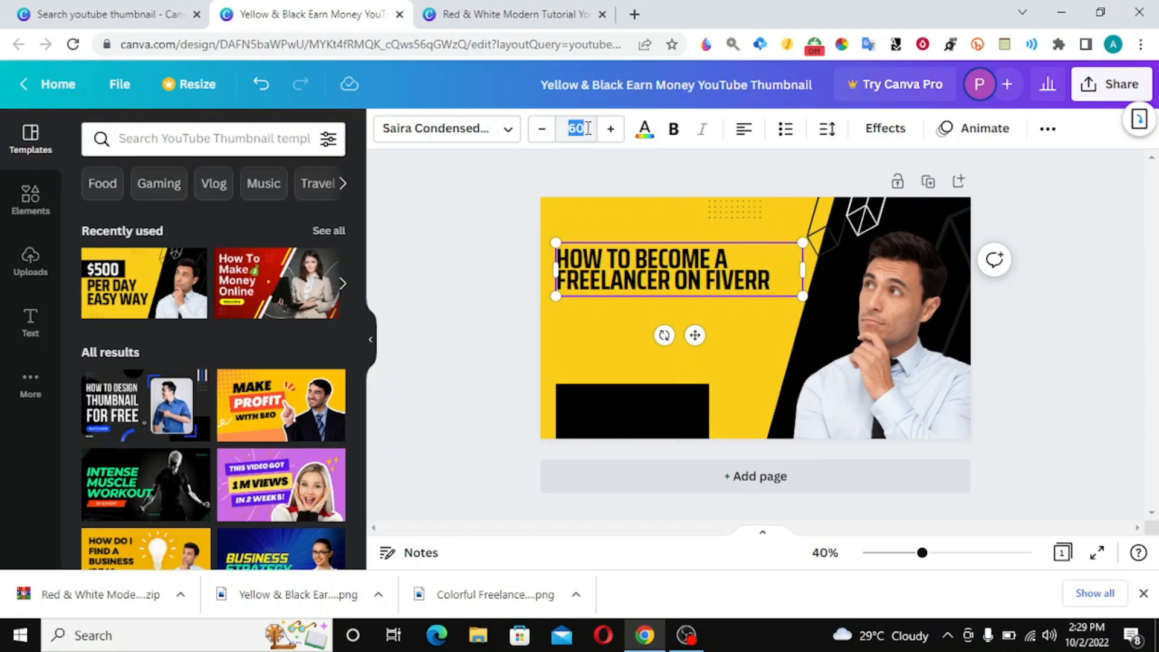
{"action": "key", "text": "BackSpace"}
{"action": "type", "text": "80"}
{"action": "key", "text": "Return"}
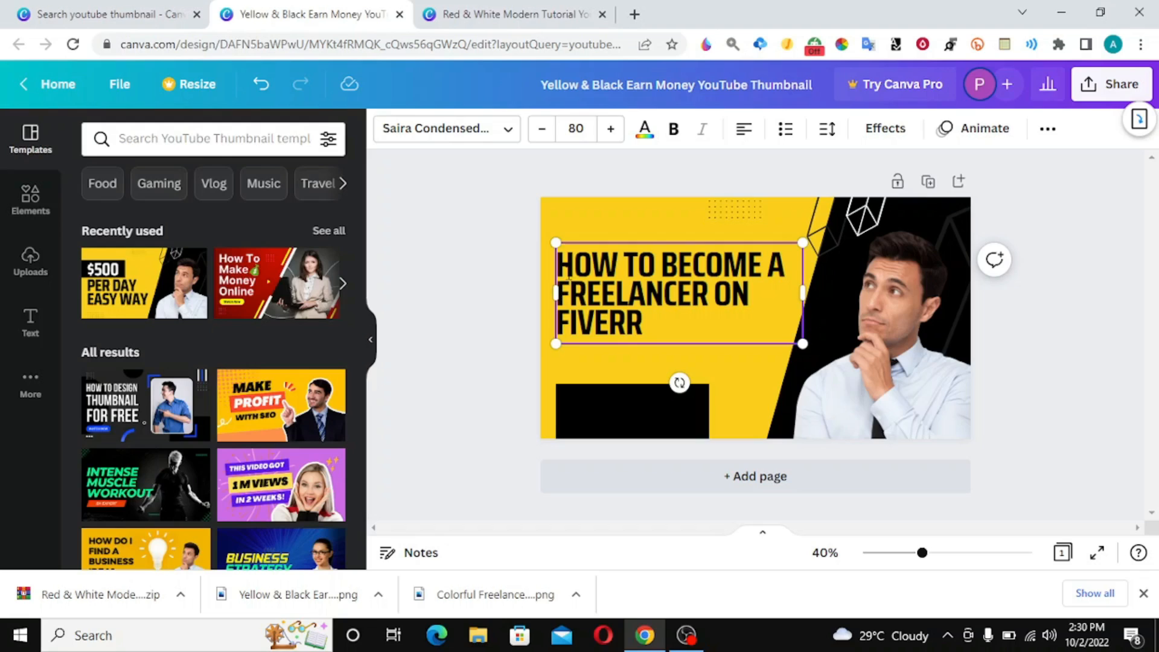
{"action": "left_click", "coordinate": [745, 131]}
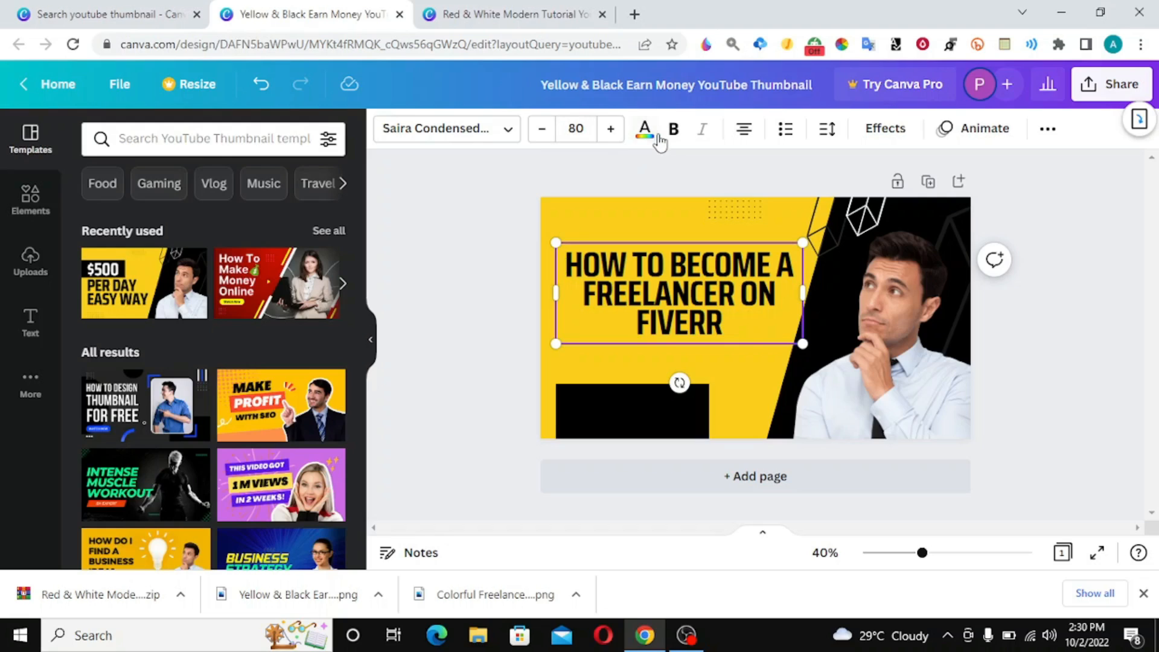
Step: Recolour the whole "HOW TO BECOME A FREELANCER ON FIVERR" title to the white document colour
{"action": "left_click", "coordinate": [622, 265]}
{"action": "double_click", "coordinate": [599, 263]}
{"action": "left_click", "coordinate": [601, 264]}
{"action": "key", "text": "ctrl+a"}
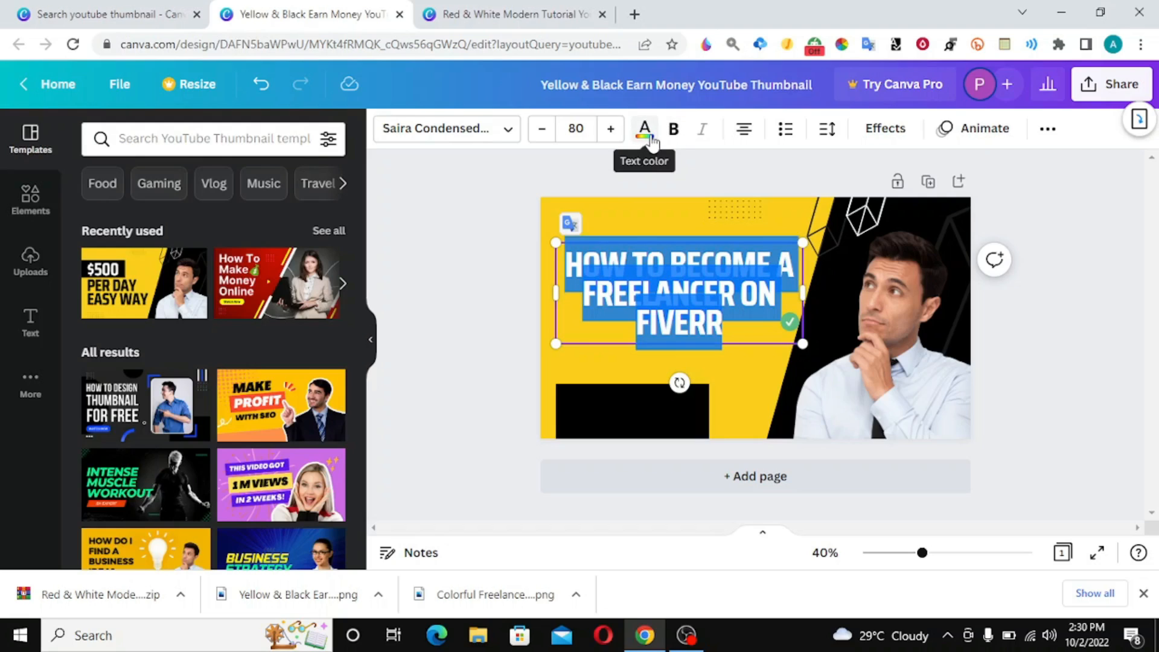
{"action": "left_click", "coordinate": [650, 141]}
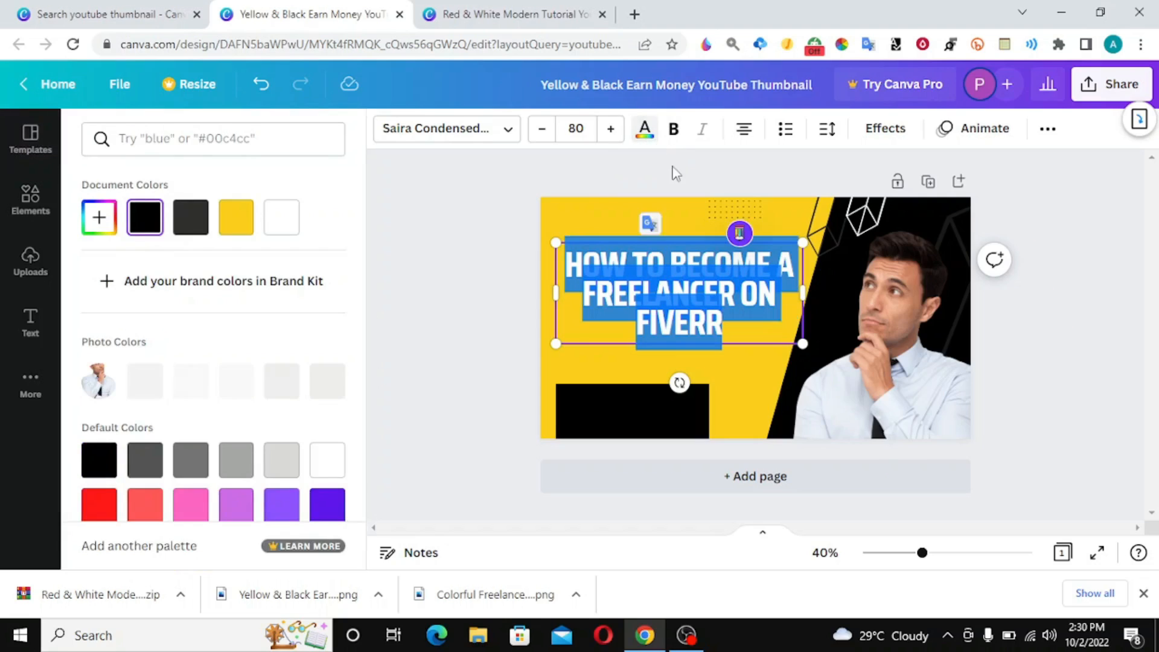
{"action": "left_click", "coordinate": [274, 218]}
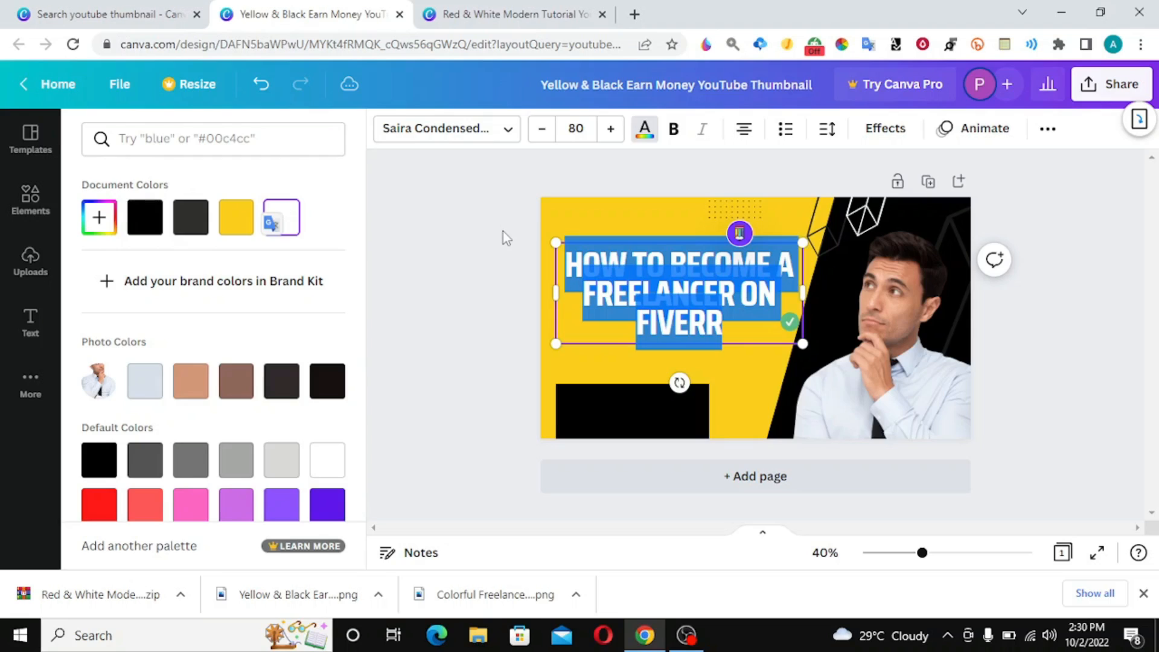
{"action": "left_click", "coordinate": [506, 239]}
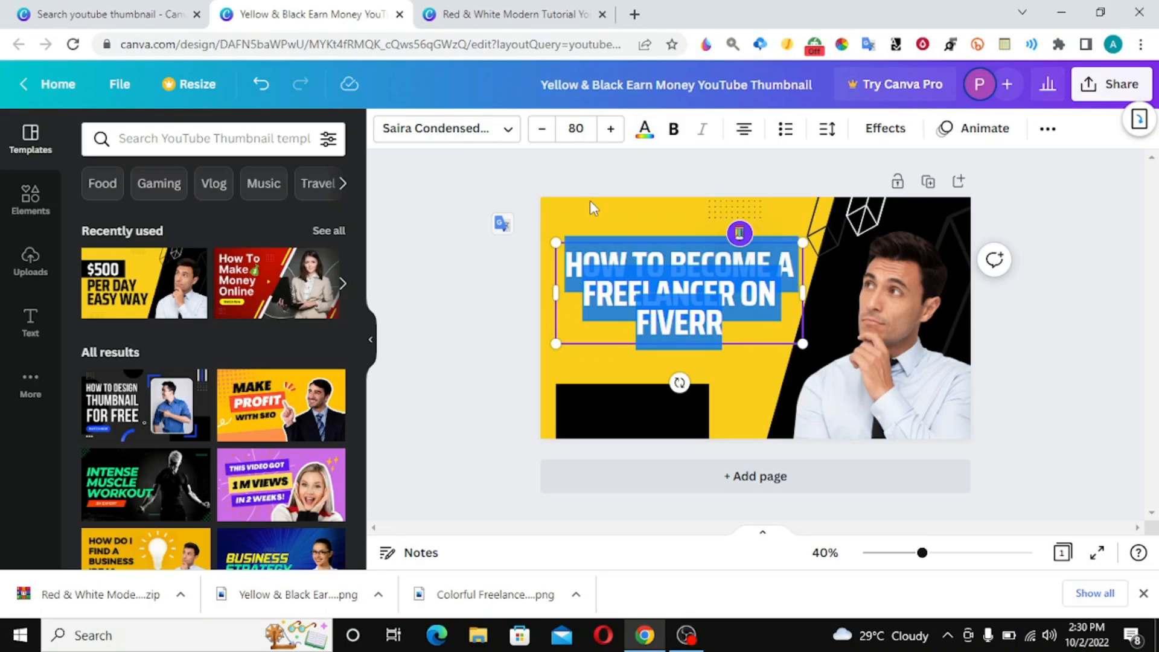
{"action": "left_click", "coordinate": [589, 202]}
{"action": "left_click", "coordinate": [589, 200]}
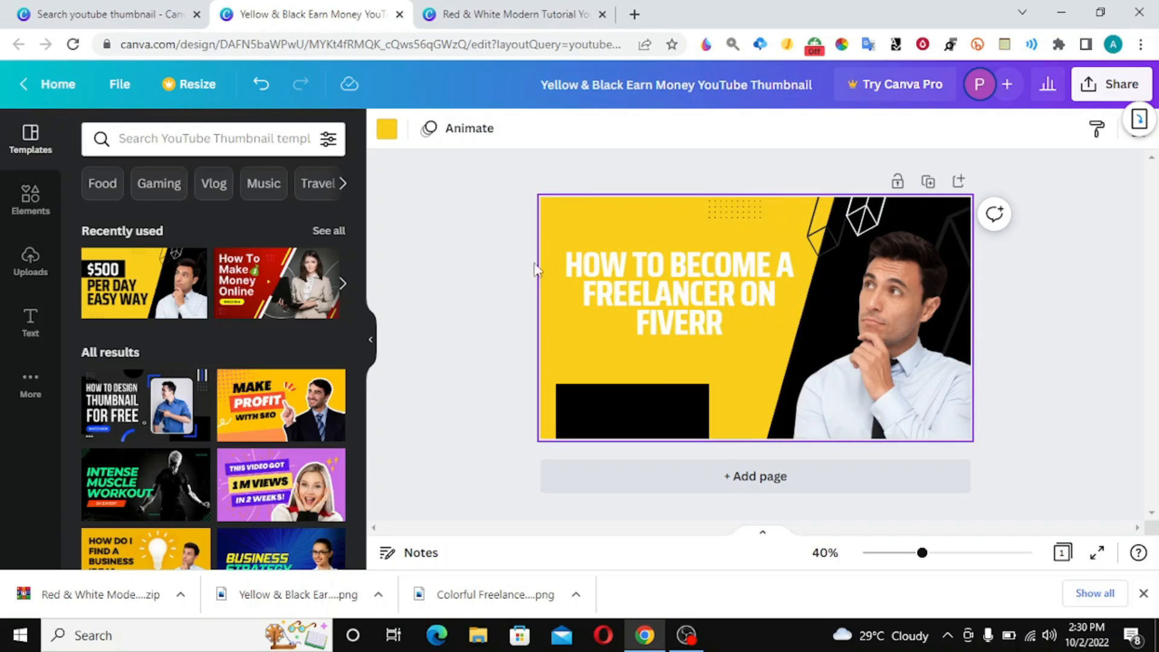
Step: Reduce the black rectangle's height to a slim bar and position it just below the title's last line
{"action": "left_click", "coordinate": [598, 395]}
{"action": "left_click_drag", "start_coordinate": [606, 417], "coordinate": [615, 391]}
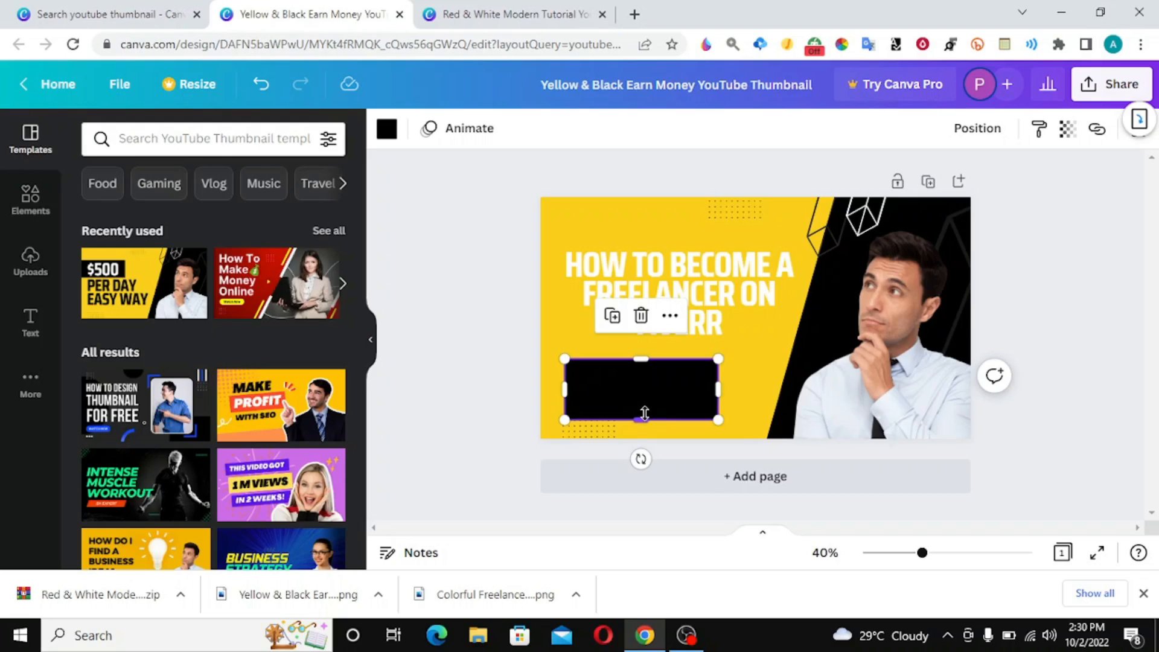
{"action": "left_click_drag", "start_coordinate": [643, 410], "coordinate": [622, 366]}
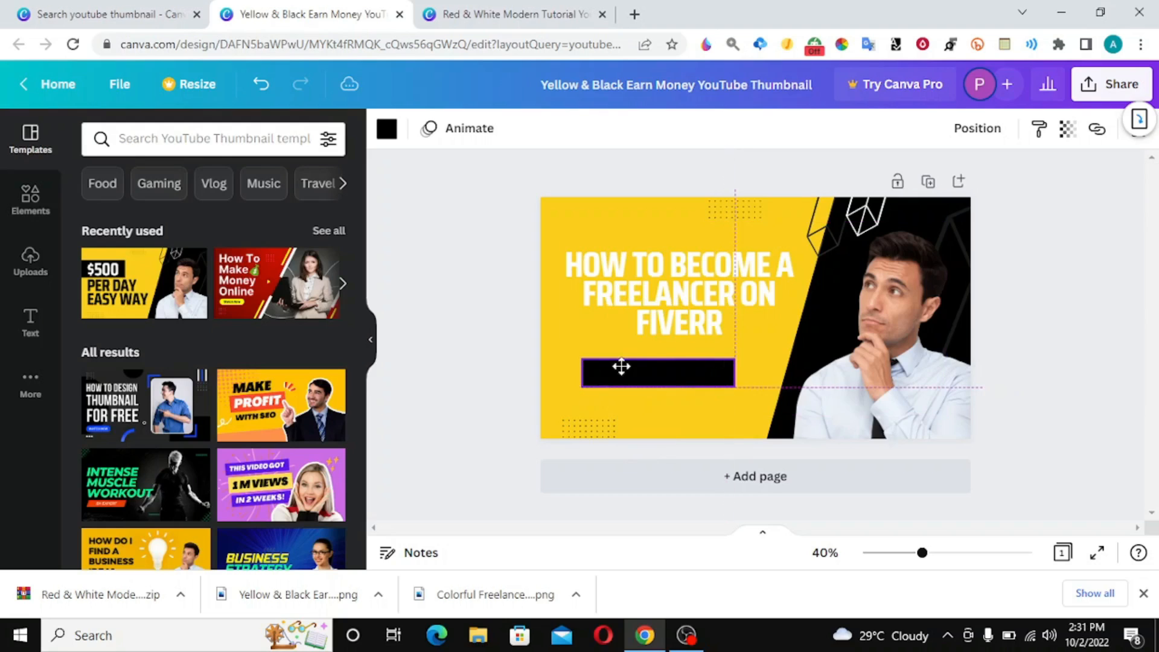
{"action": "left_click", "coordinate": [418, 316]}
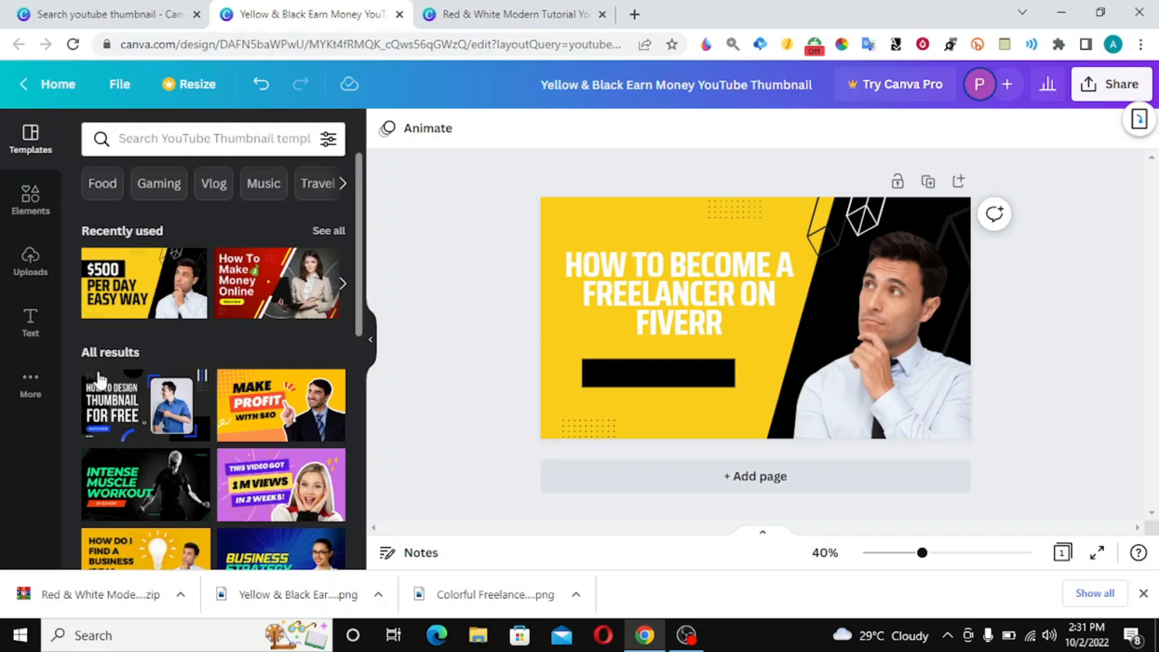
Step: Add a subheading text element to the thumbnail reading "LEARN MORE"
{"action": "left_click", "coordinate": [31, 326]}
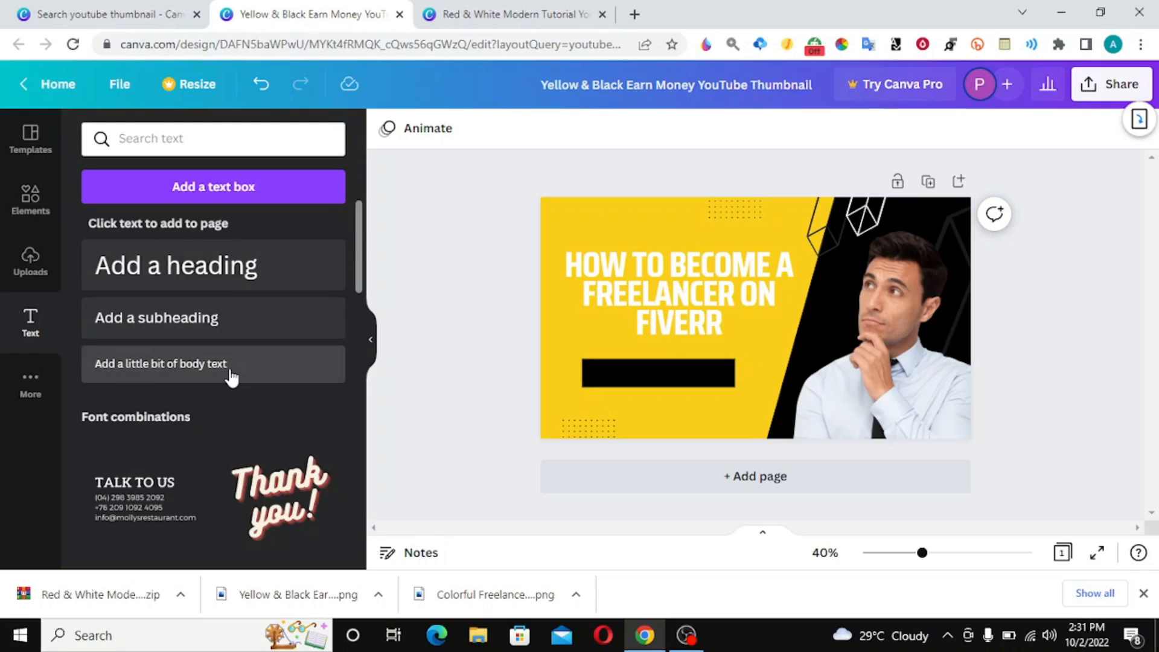
{"action": "left_click", "coordinate": [174, 324]}
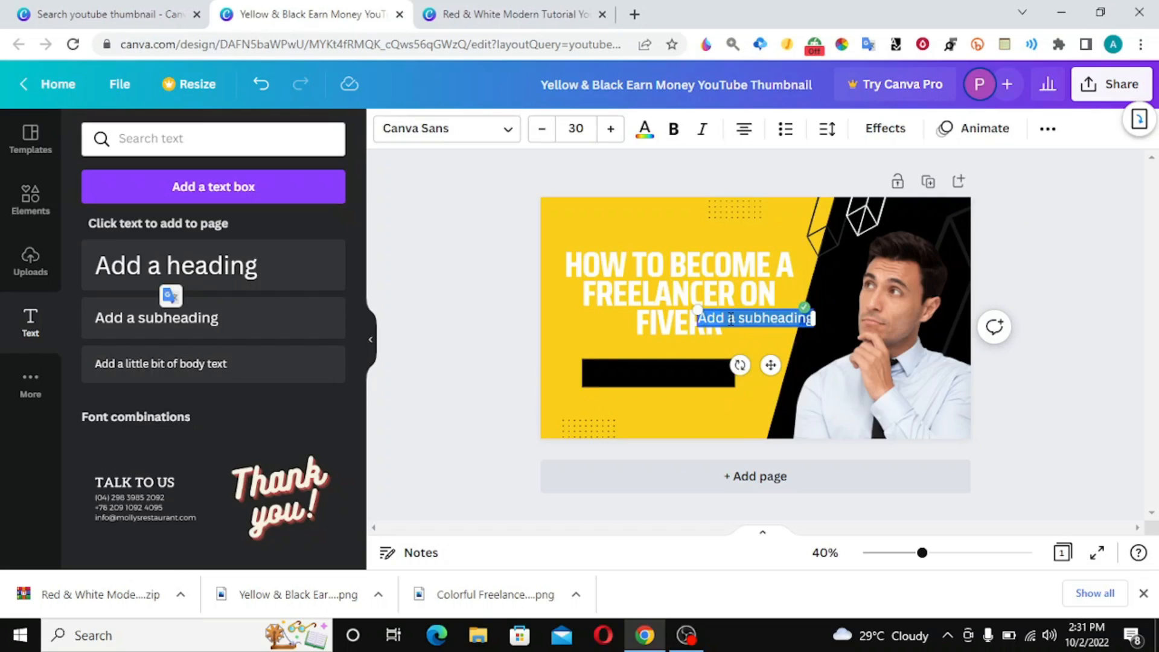
{"action": "type", "text": "LE"}
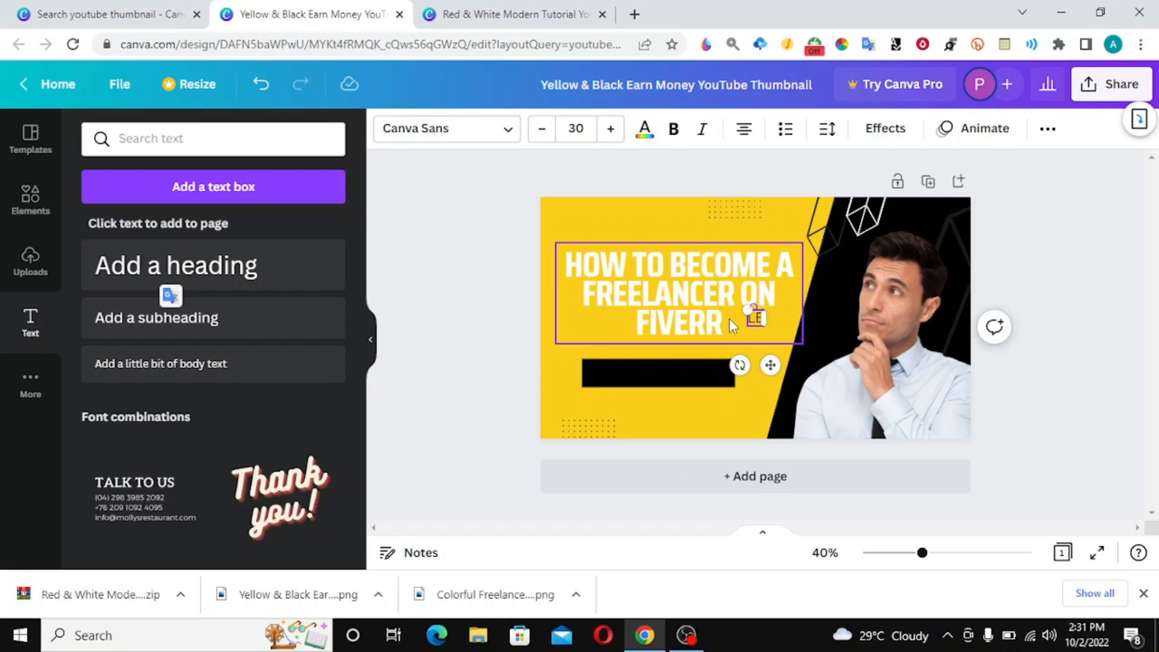
{"action": "type", "text": "ARN"}
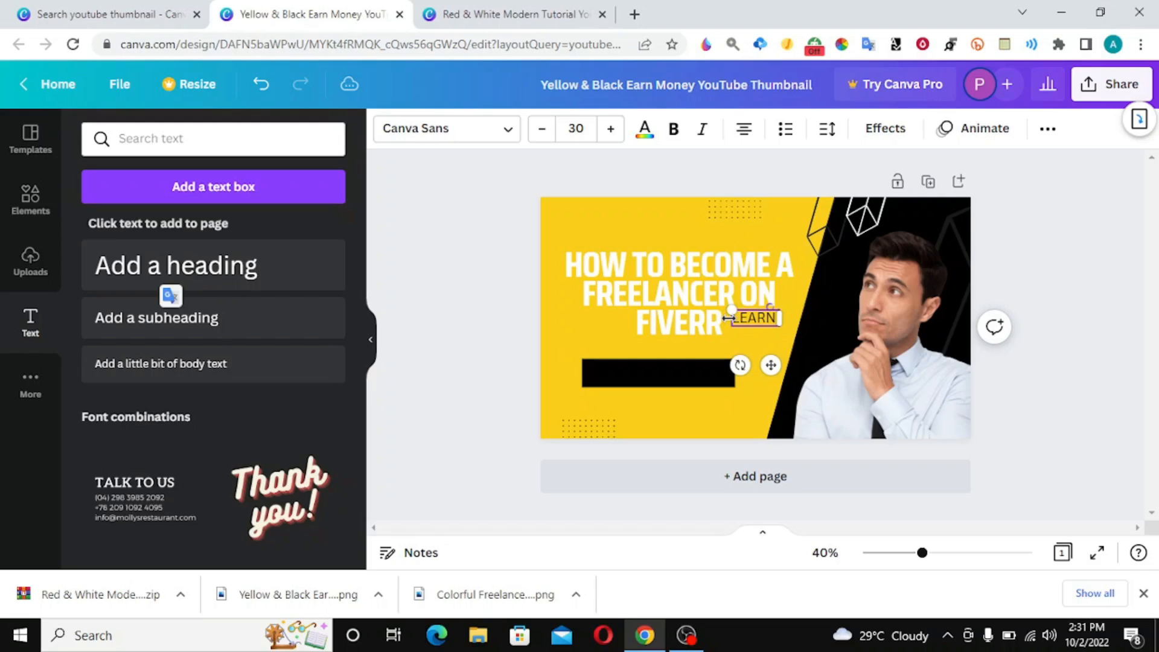
{"action": "type", "text": " MORE"}
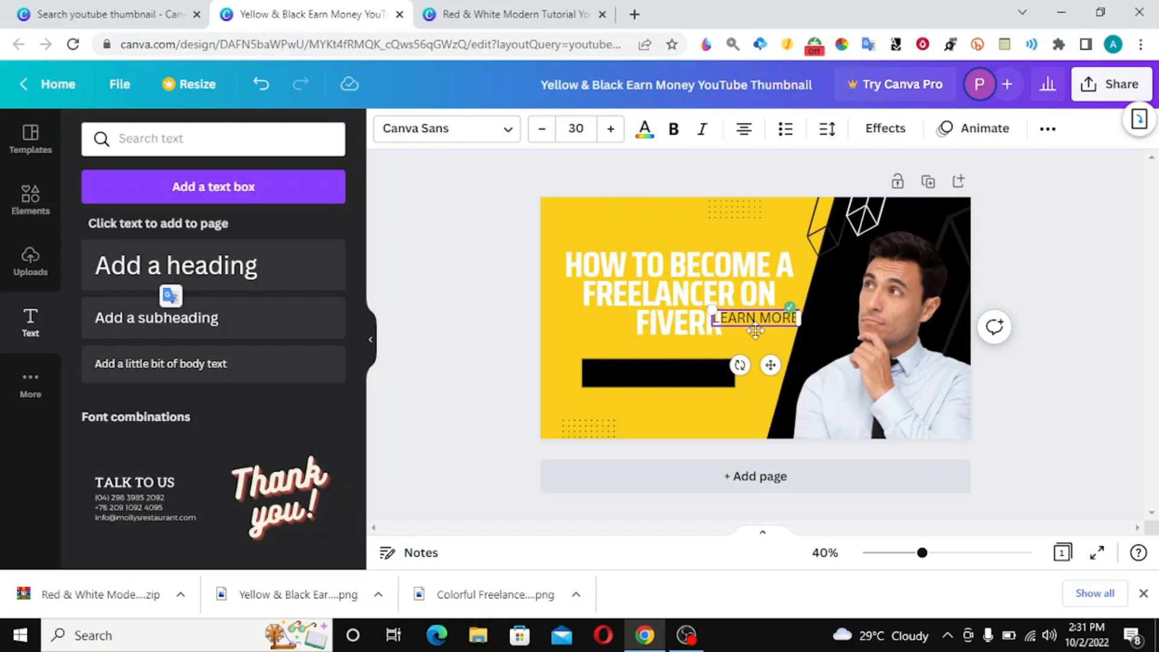
Step: Move the "LEARN MORE" text onto the black bar below the title
{"action": "left_click", "coordinate": [561, 344]}
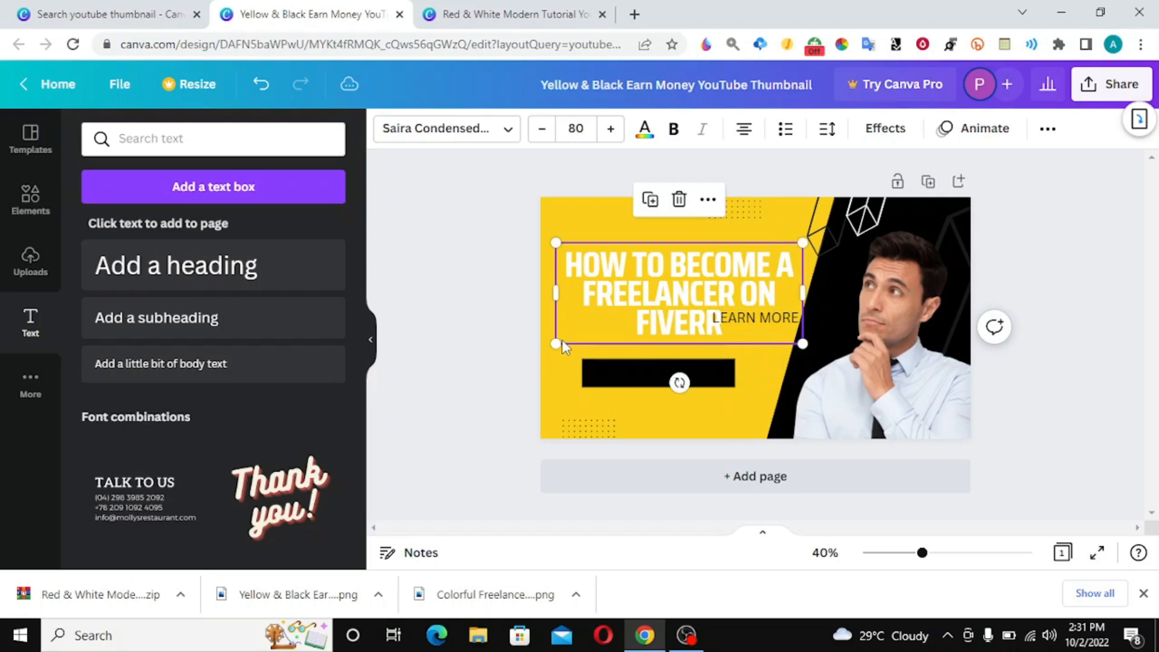
{"action": "left_click", "coordinate": [650, 522]}
{"action": "left_click_drag", "start_coordinate": [755, 317], "coordinate": [681, 370]}
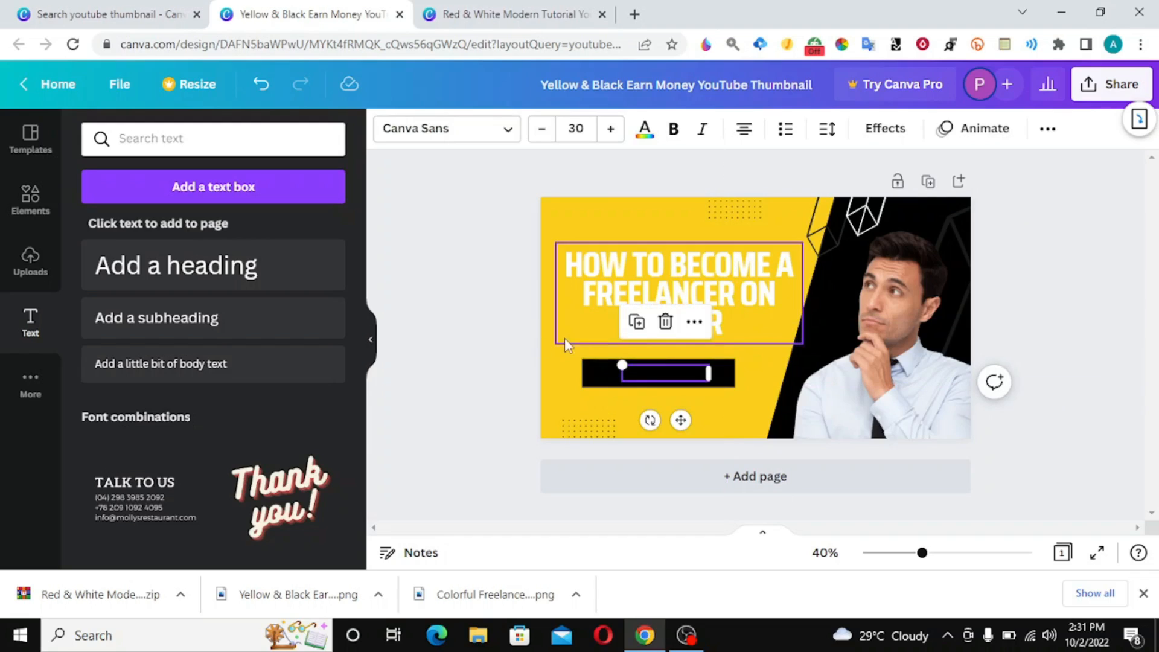
{"action": "left_click", "coordinate": [556, 374]}
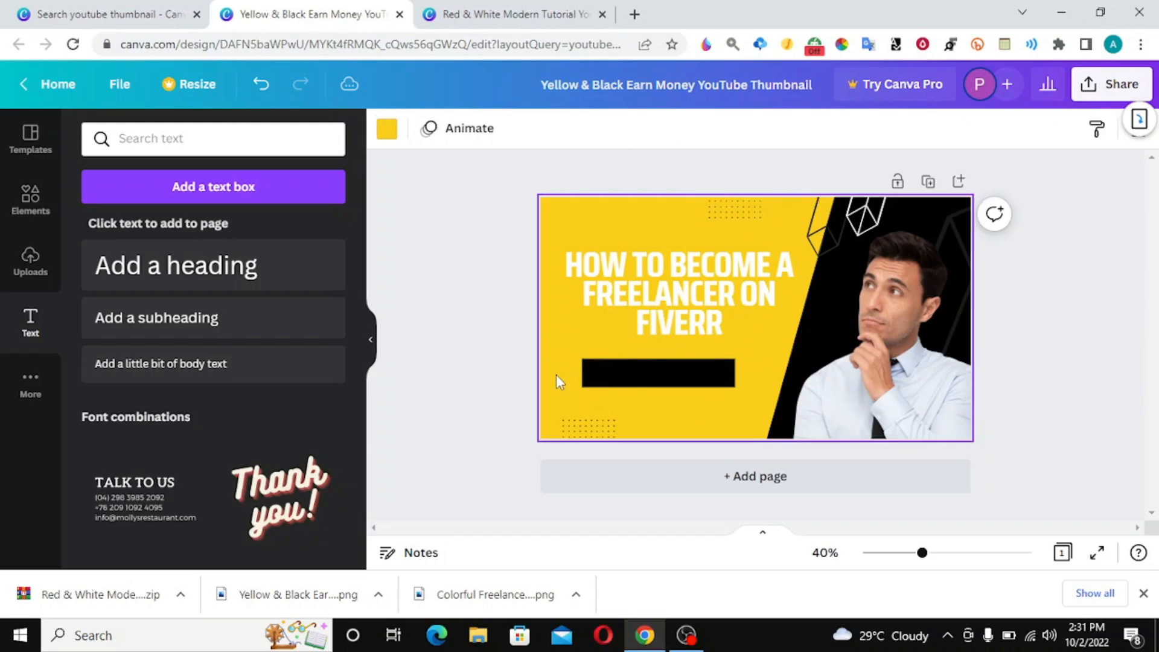
Step: Make the "LEARN MORE" text on the black bar white and bold
{"action": "left_click", "coordinate": [662, 371]}
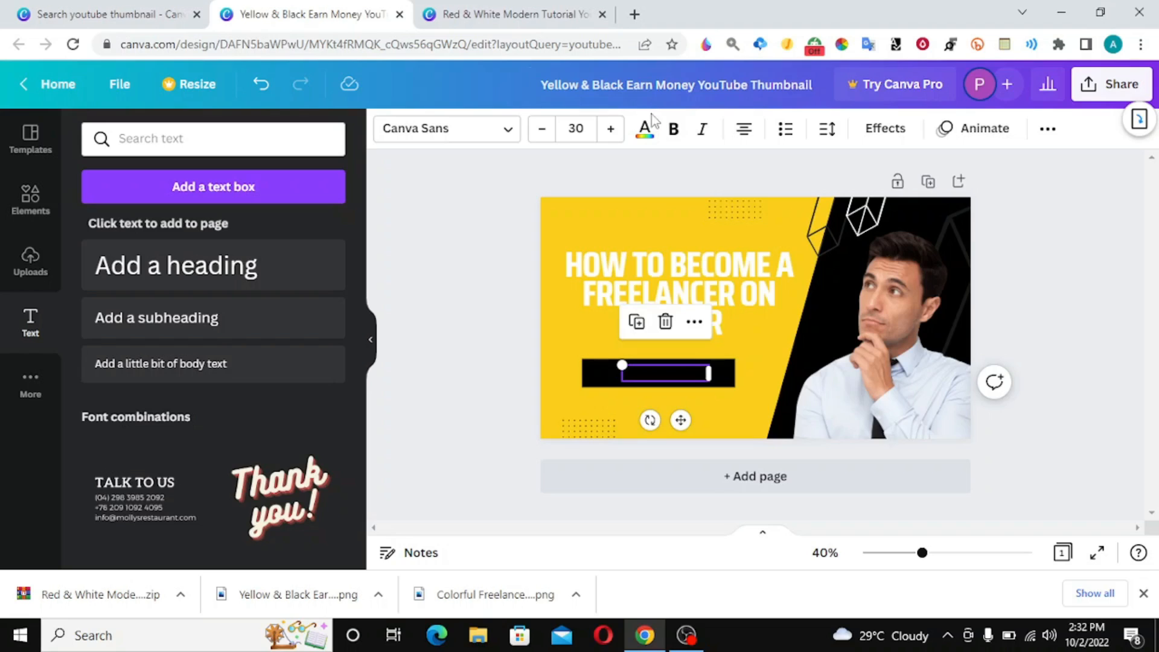
{"action": "left_click", "coordinate": [646, 135]}
{"action": "left_click", "coordinate": [646, 137]}
{"action": "left_click", "coordinate": [649, 136]}
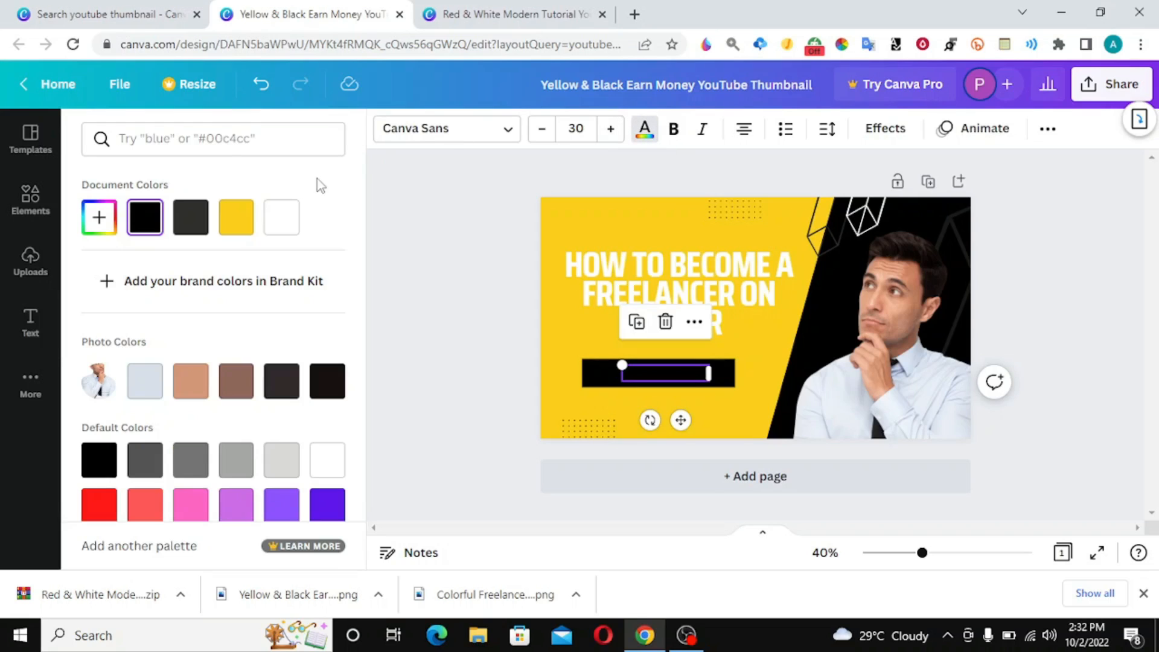
{"action": "left_click", "coordinate": [288, 229]}
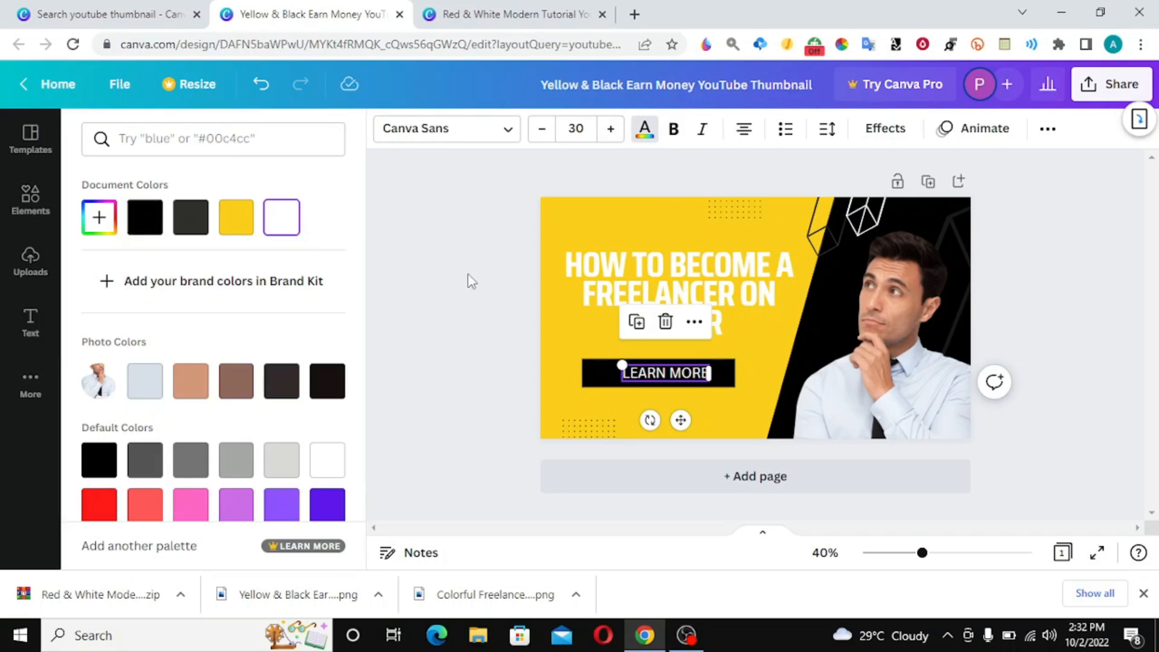
{"action": "left_click", "coordinate": [677, 136]}
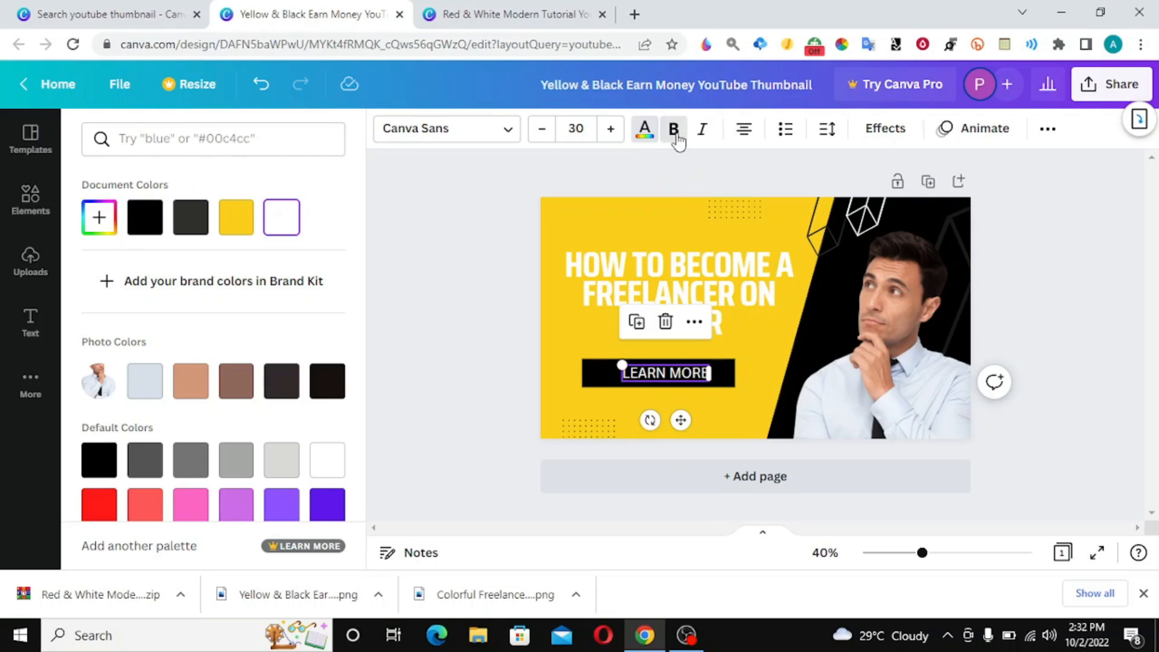
Step: Narrow the black bar from both ends to fit closely around "LEARN MORE", about 310 wide by 85 high
{"action": "left_click", "coordinate": [595, 366]}
{"action": "left_click_drag", "start_coordinate": [585, 373], "coordinate": [615, 374]}
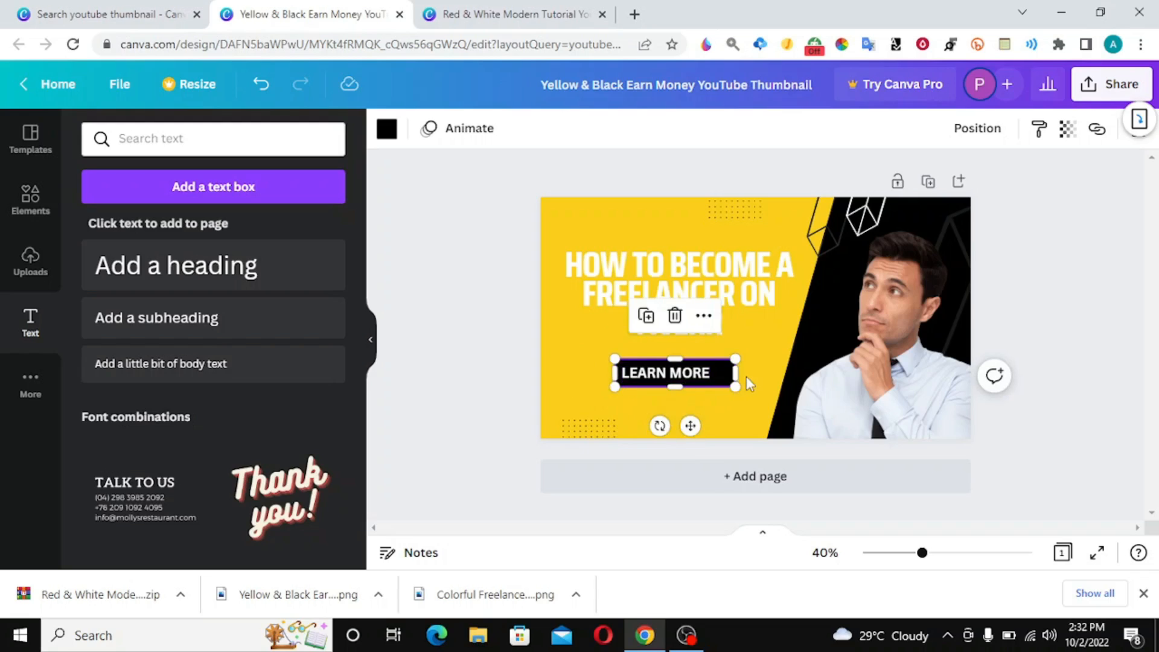
{"action": "mouse_move", "coordinate": [736, 370]}
{"action": "left_mouse_down"}
{"action": "mouse_move", "coordinate": [694, 370]}
{"action": "mouse_move", "coordinate": [719, 371]}
{"action": "left_mouse_up"}
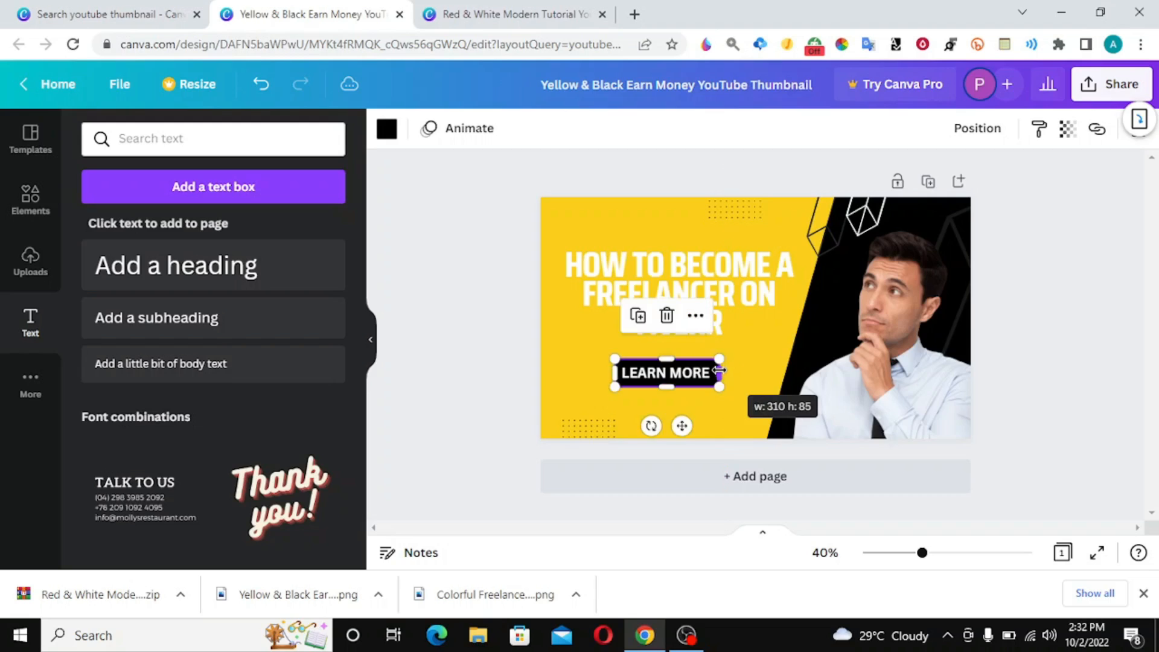
Step: Delete the white and black geometric line graphics at the upper edge of the thumbnail's slanted black panel
{"action": "left_click", "coordinate": [468, 349]}
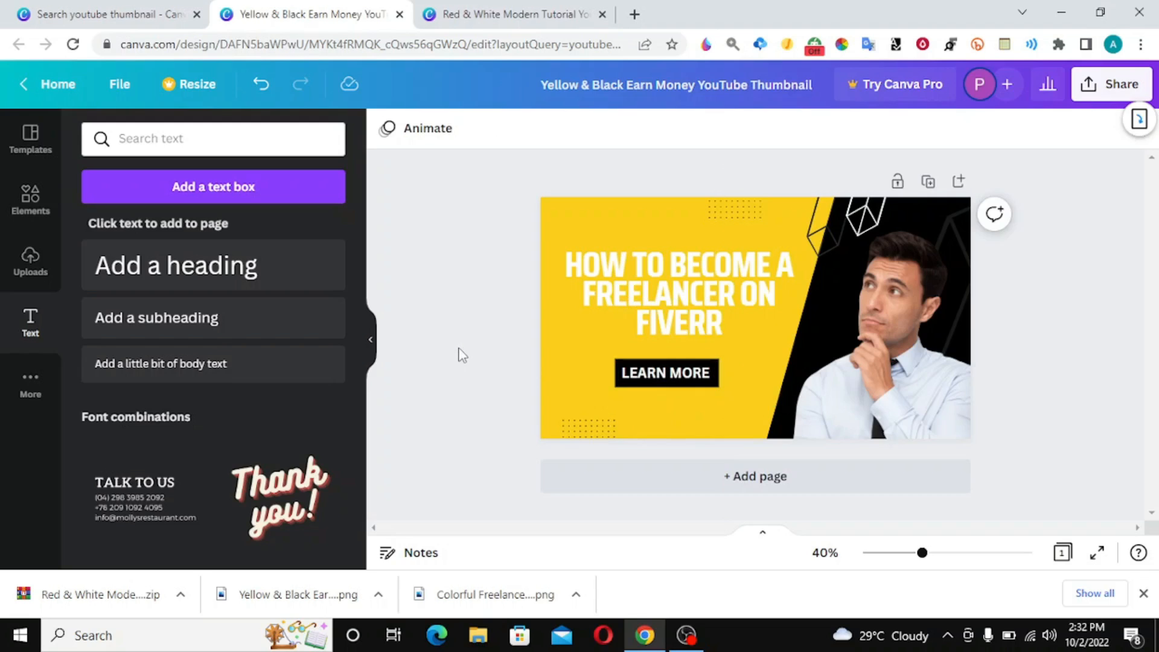
{"action": "left_click", "coordinate": [925, 241]}
{"action": "left_click", "coordinate": [1081, 205]}
{"action": "left_click", "coordinate": [943, 226]}
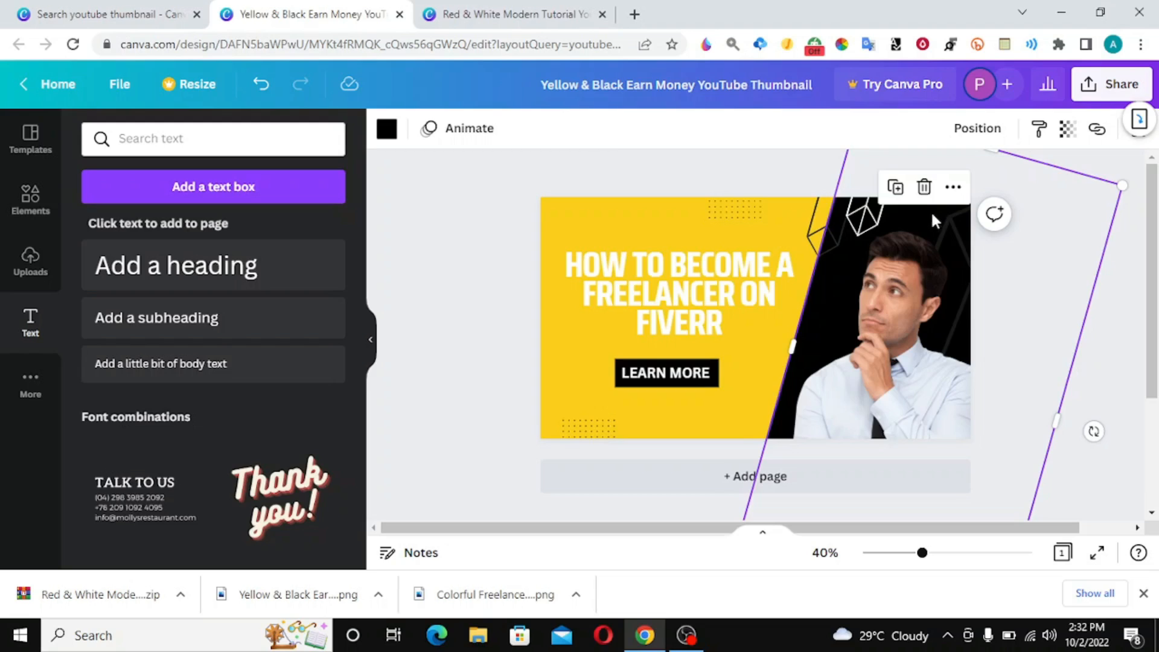
{"action": "left_click", "coordinate": [712, 169]}
{"action": "left_click", "coordinate": [888, 218]}
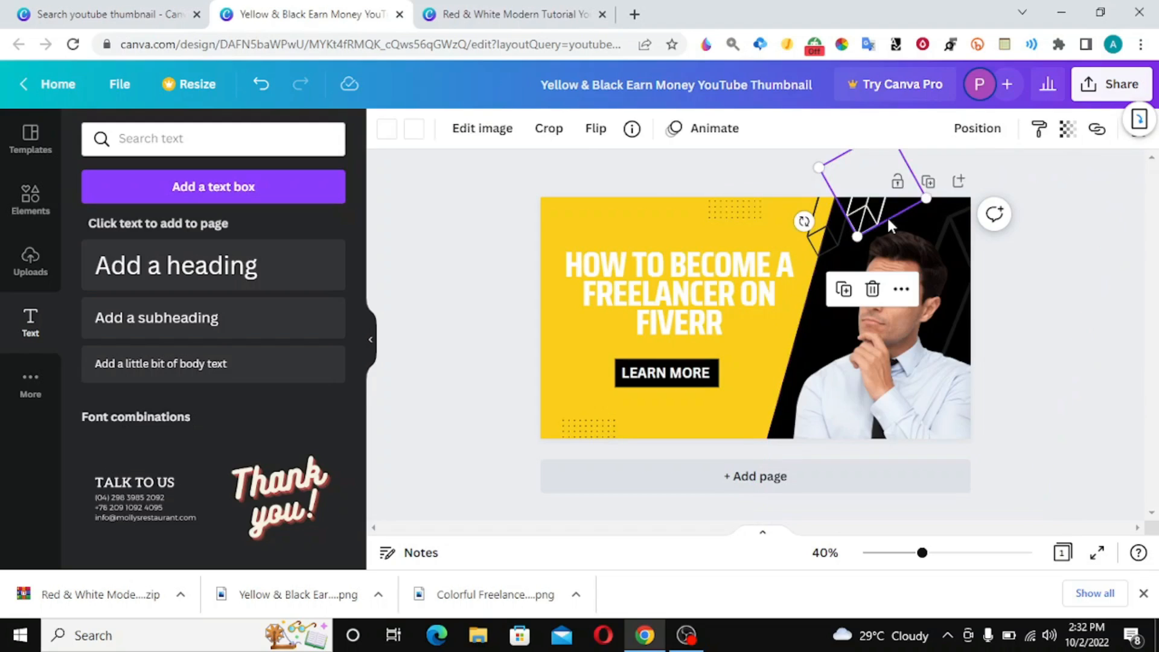
{"action": "left_click_drag", "start_coordinate": [875, 177], "coordinate": [835, 197]}
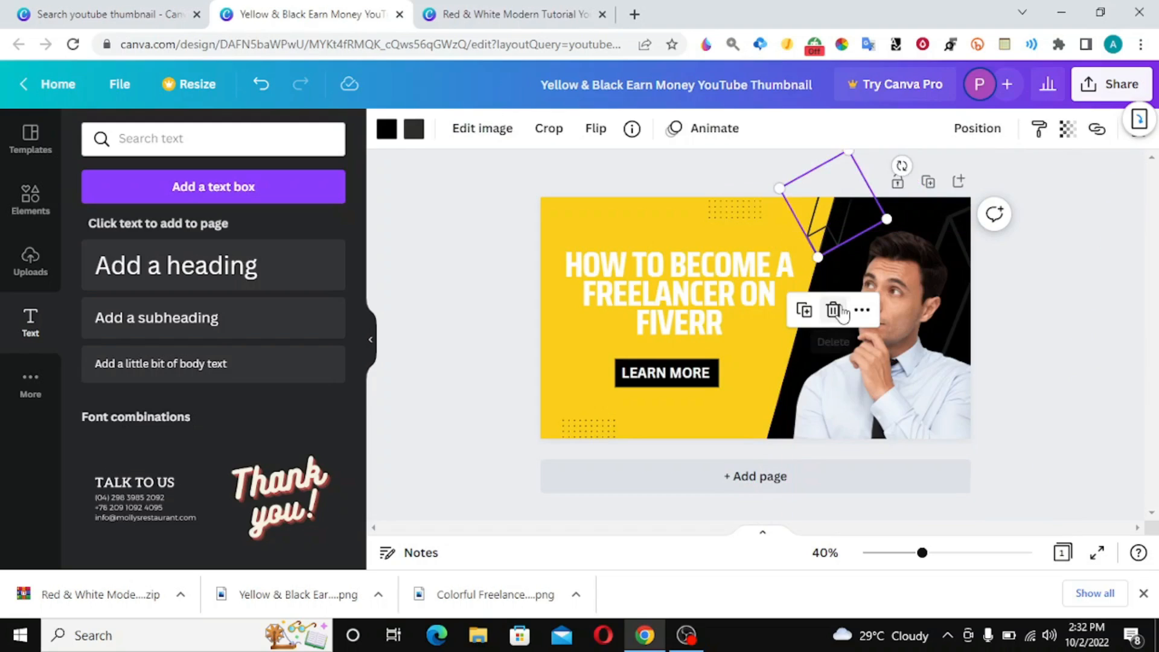
{"action": "left_click", "coordinate": [834, 309]}
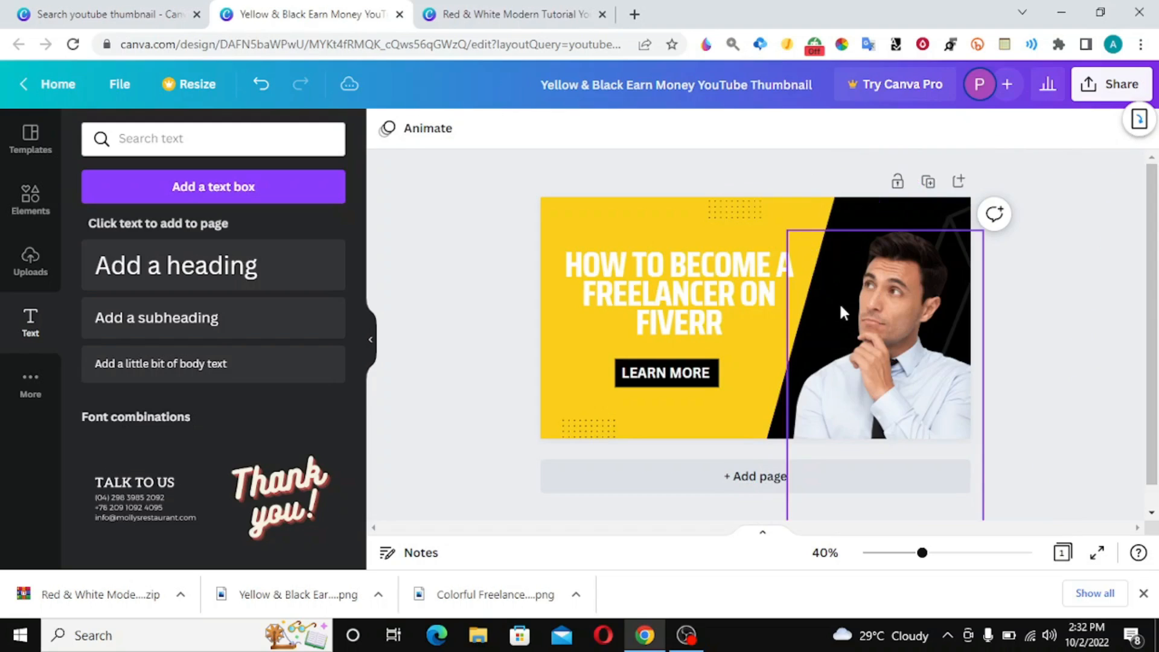
Step: Recolour the slanted black panel behind the man white
{"action": "left_click", "coordinate": [925, 218]}
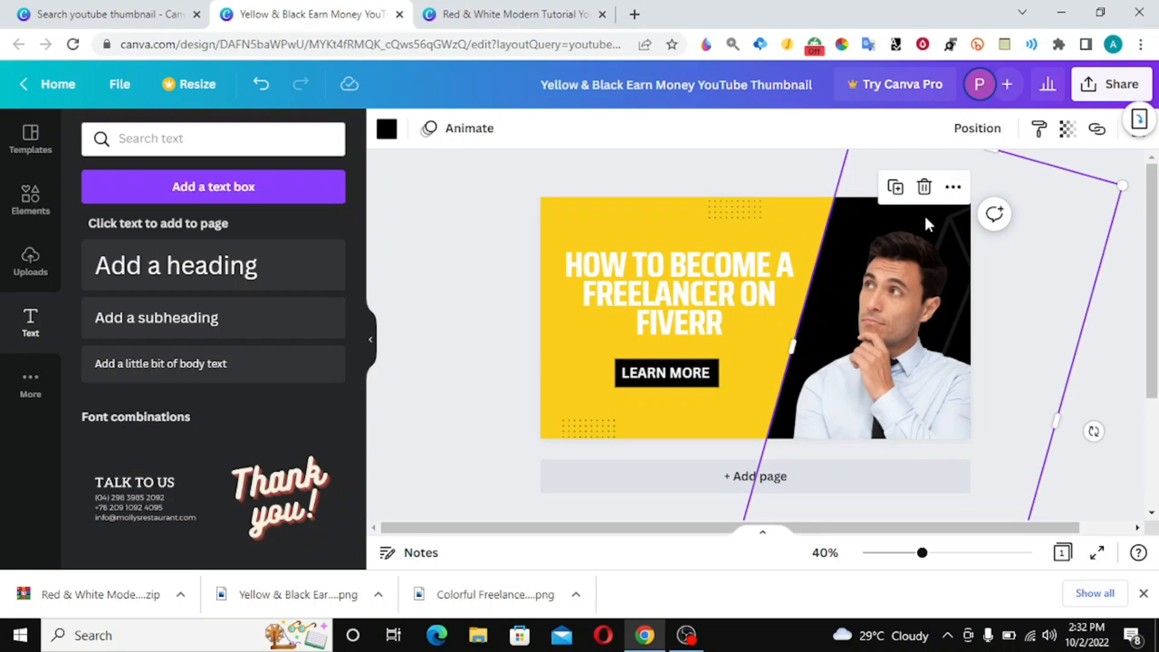
{"action": "left_click", "coordinate": [387, 130]}
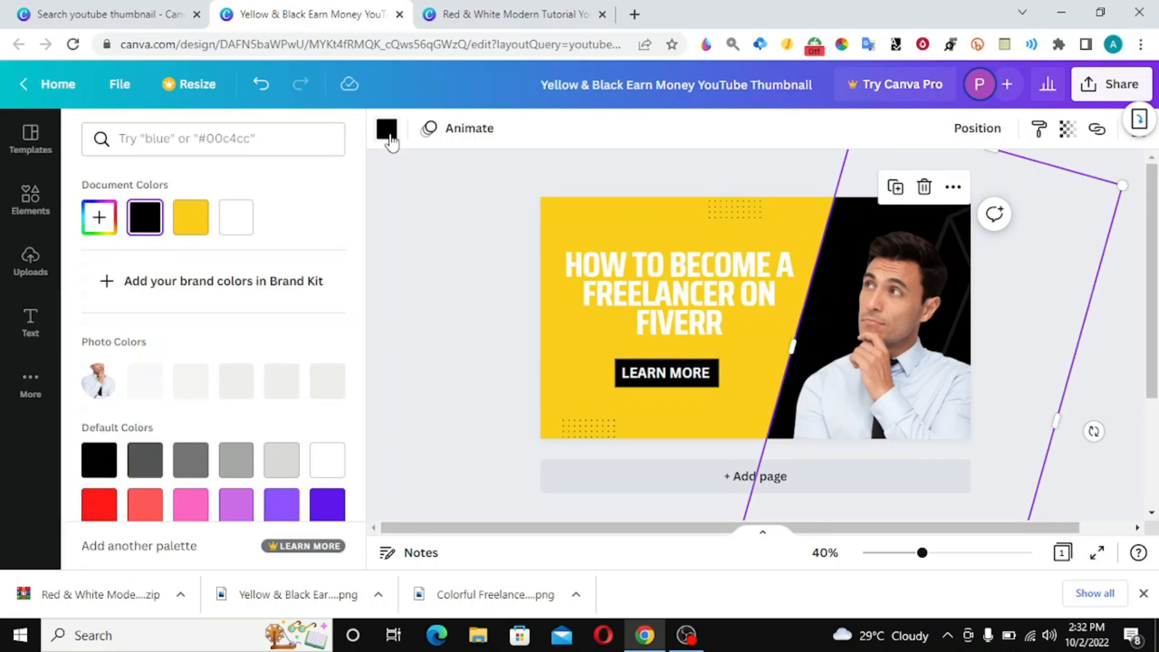
{"action": "left_click", "coordinate": [230, 229]}
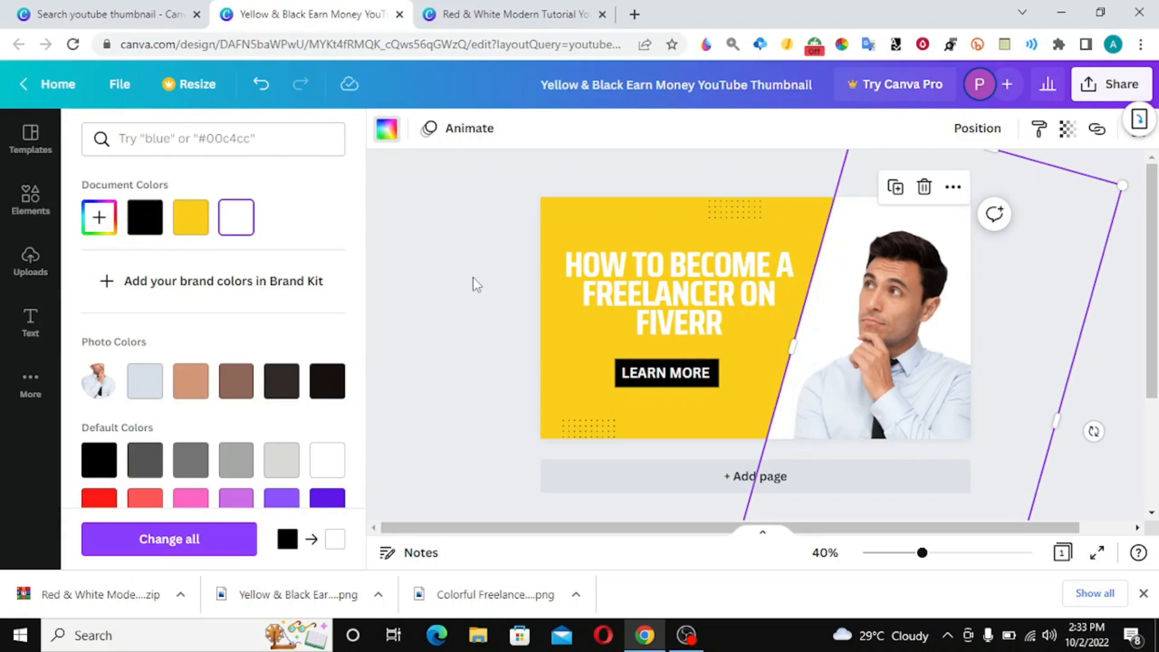
{"action": "left_click", "coordinate": [475, 283]}
Step: Try red for the yellow background, and settle on magenta #cb6ce6
{"action": "left_click", "coordinate": [611, 215]}
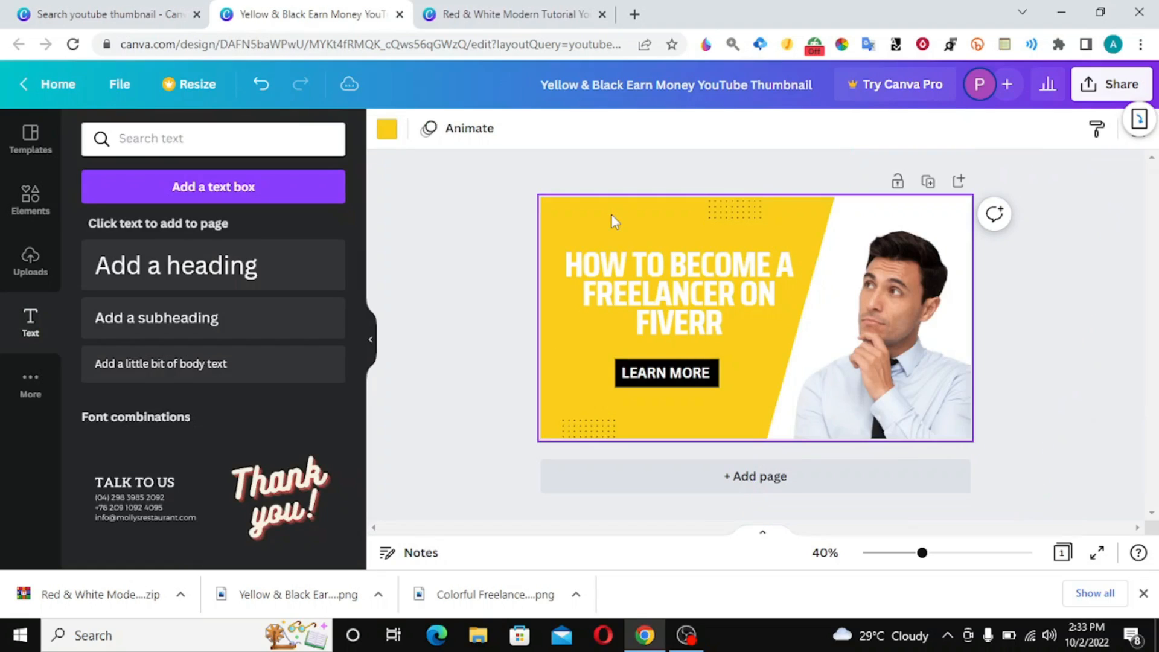
{"action": "left_click", "coordinate": [397, 136]}
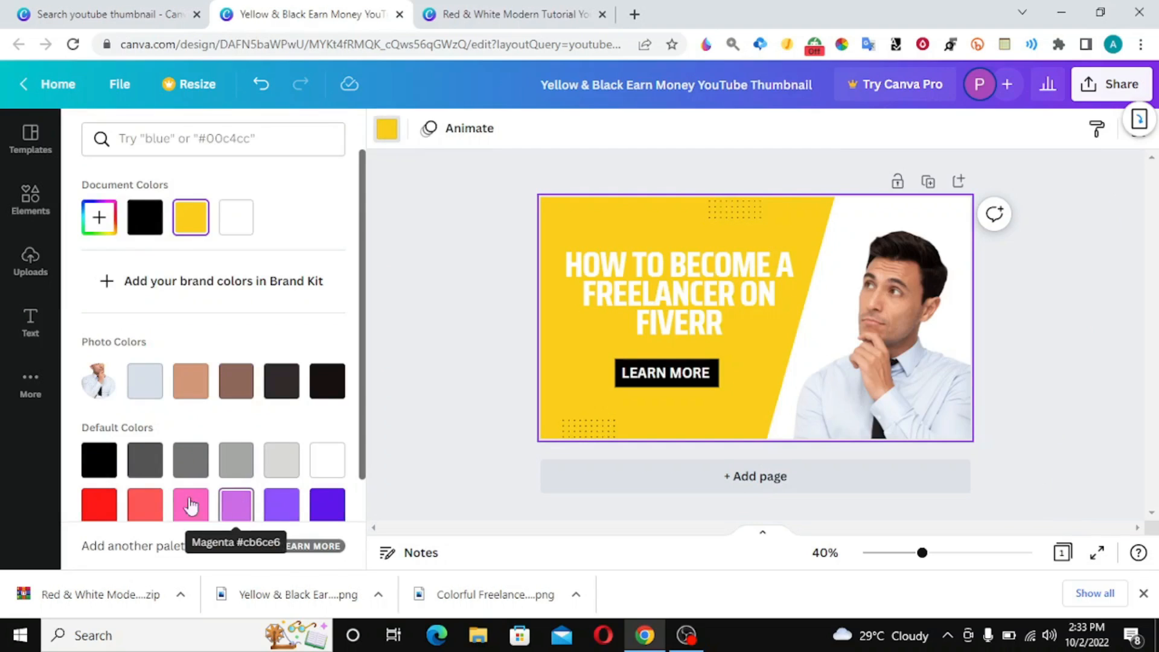
{"action": "left_click", "coordinate": [92, 503]}
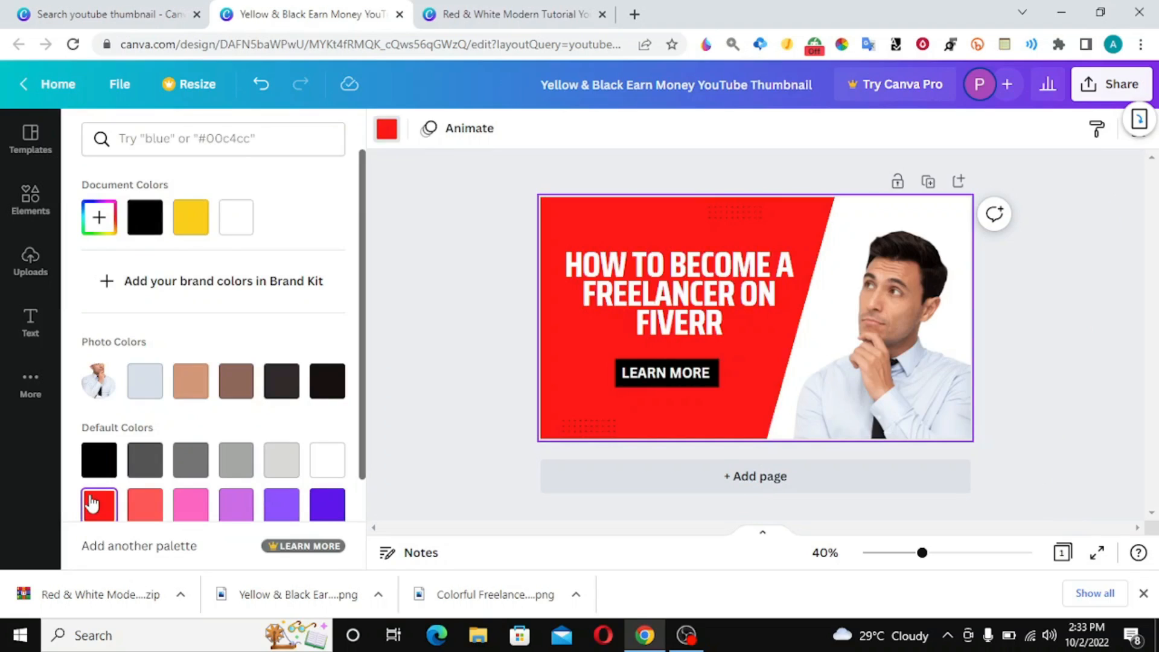
{"action": "left_click", "coordinate": [243, 506]}
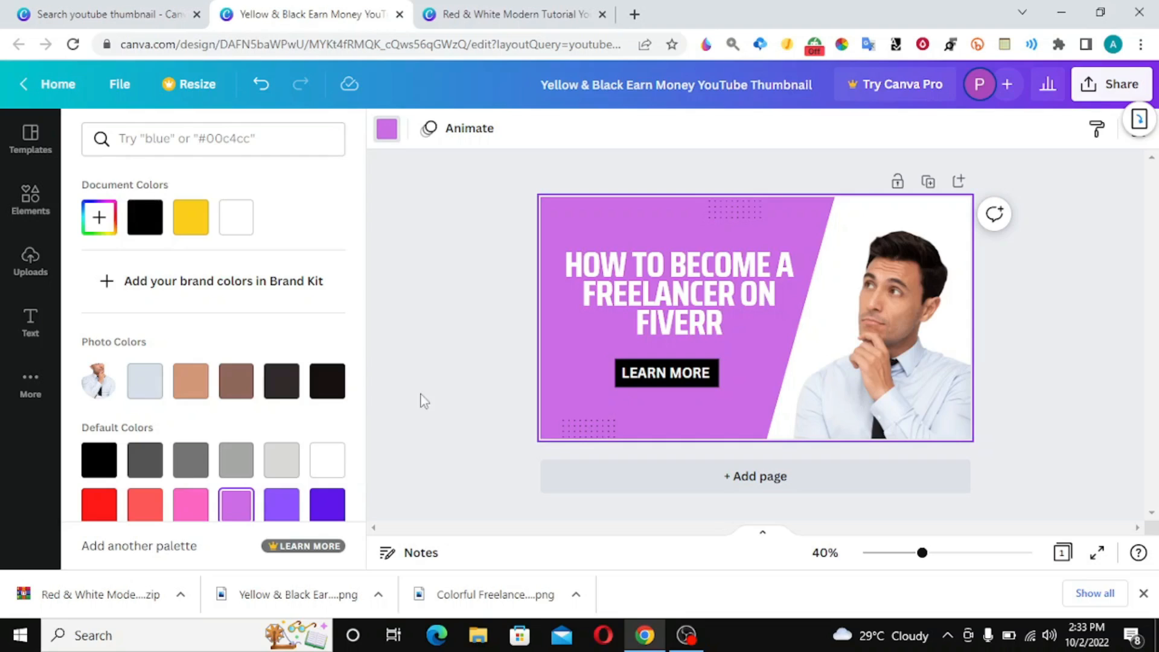
{"action": "left_click", "coordinate": [474, 350]}
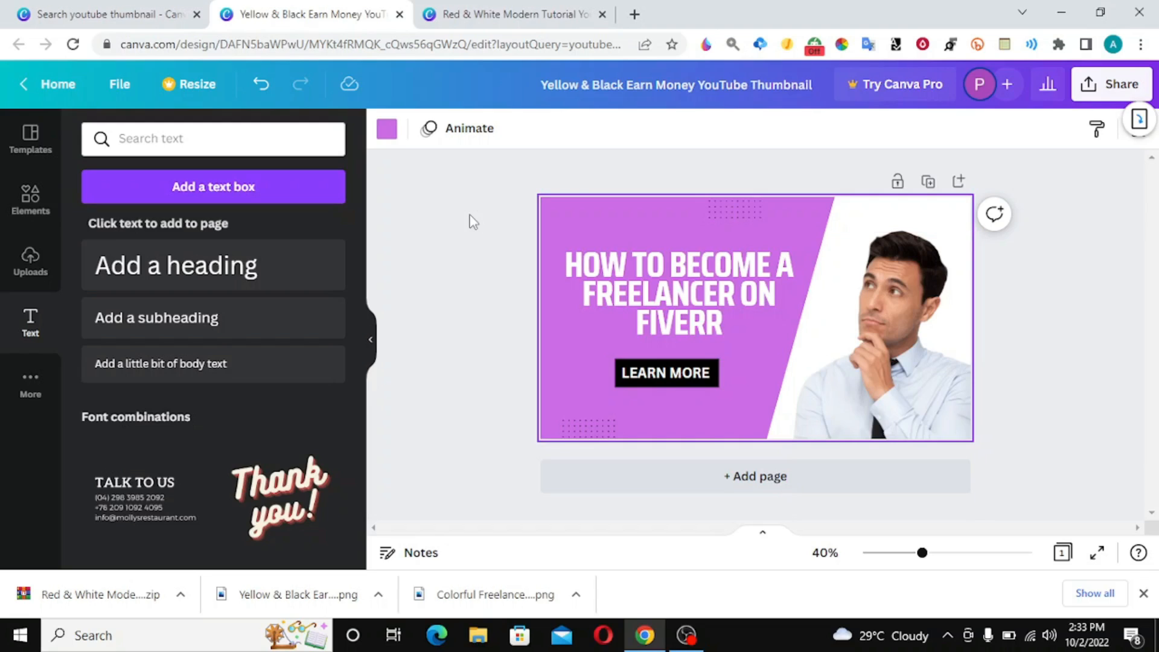
Step: Open the "How to become a freelancer" template from the youtube thumbnail results and replace its gradient background with light turquoise
{"action": "left_click", "coordinate": [126, 18]}
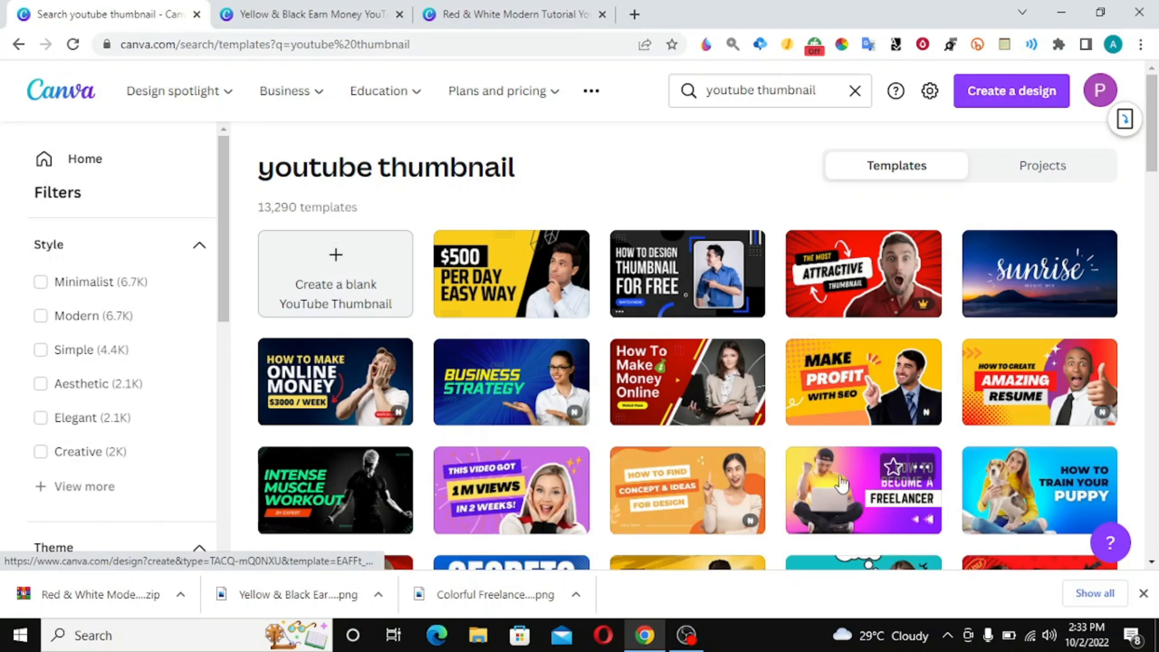
{"action": "left_click", "coordinate": [872, 484]}
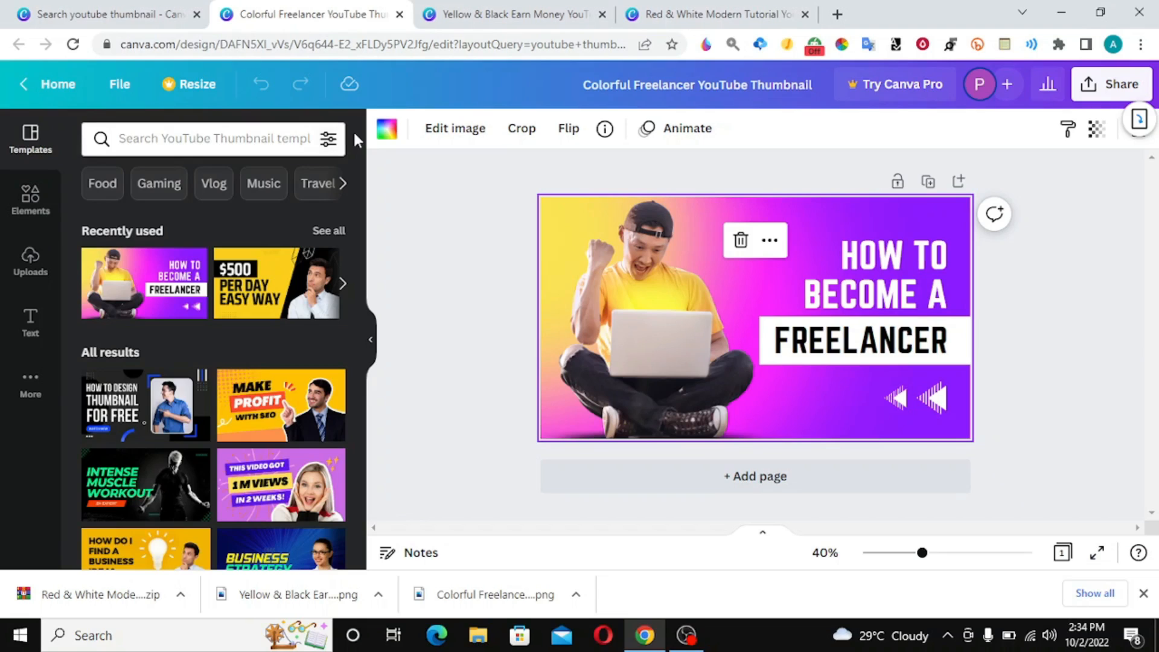
{"action": "left_click", "coordinate": [386, 134]}
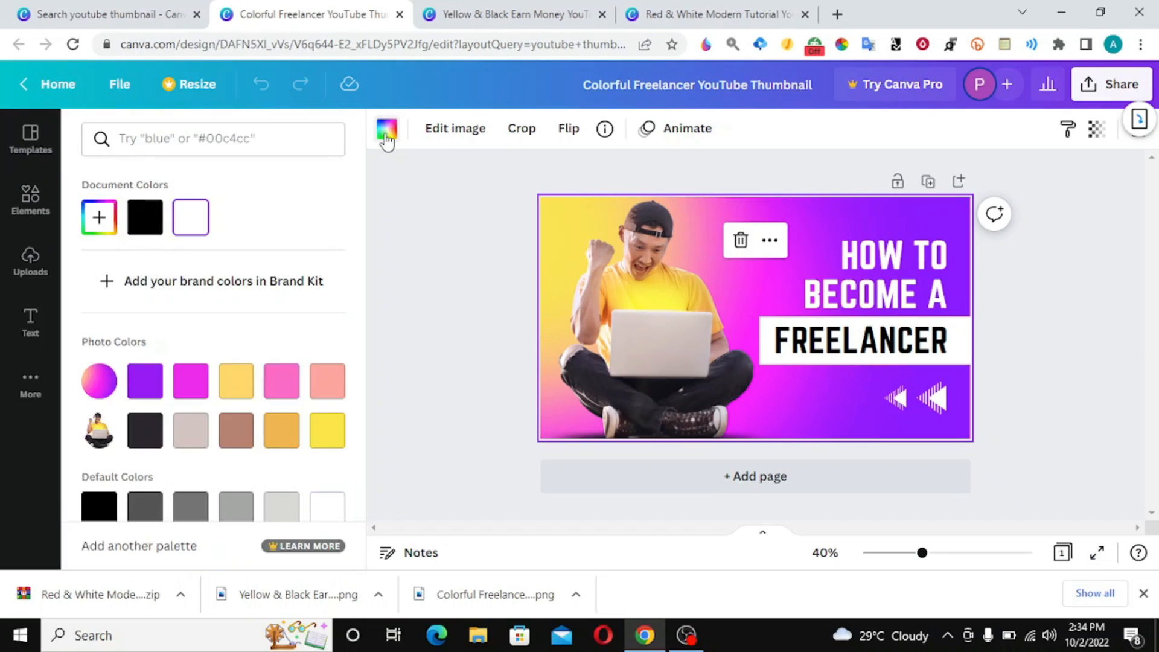
{"action": "scroll", "coordinate": [154, 431], "scroll_direction": "down", "scroll_amount": 2}
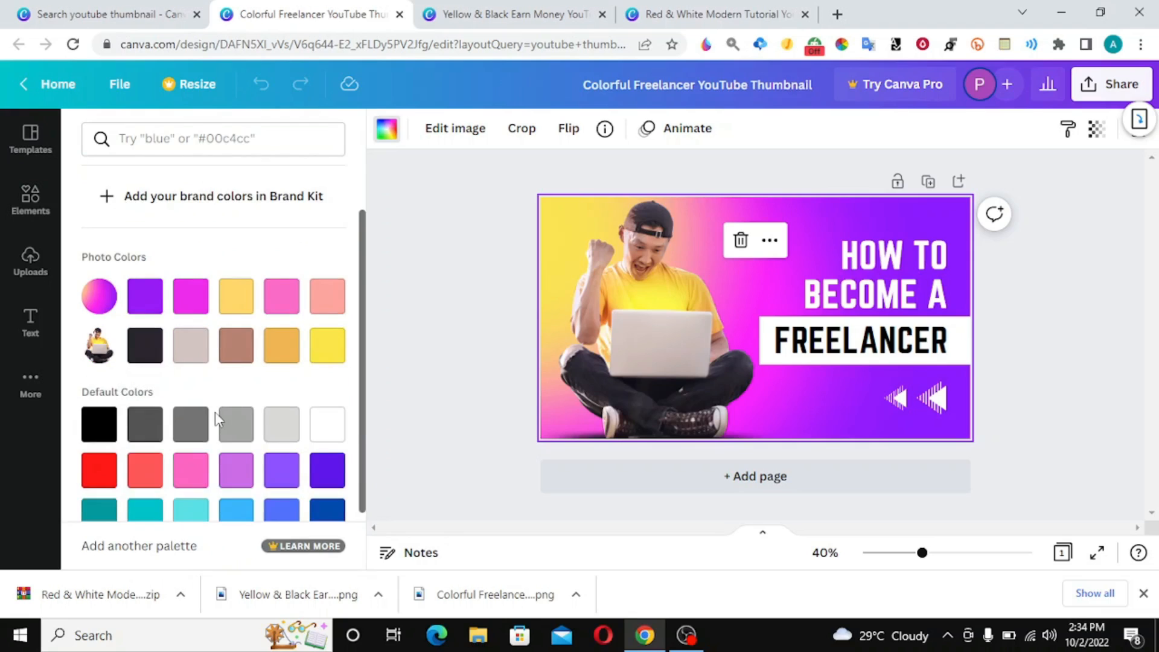
{"action": "scroll", "coordinate": [215, 411], "scroll_direction": "down", "scroll_amount": 2}
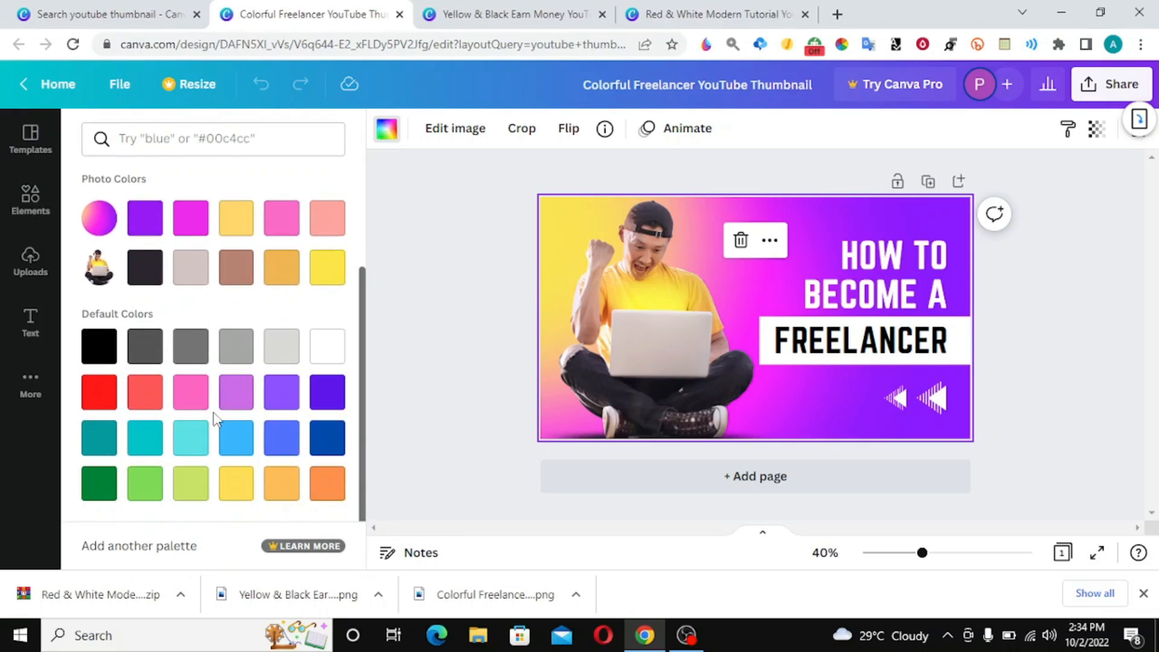
{"action": "left_click", "coordinate": [185, 448]}
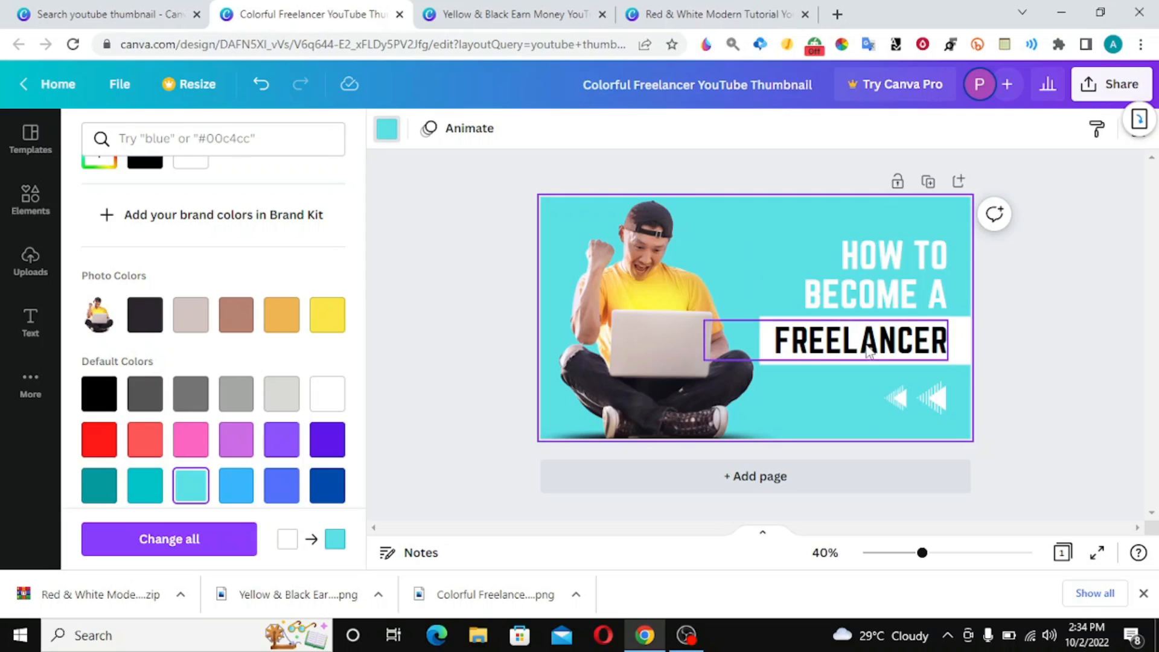
Step: Shrink the white bar behind "FREELANCER" to a thin, shorter strip and move the "FREELANCER" text beside "HOW TO"
{"action": "left_click", "coordinate": [964, 342]}
{"action": "left_click_drag", "start_coordinate": [964, 342], "coordinate": [963, 362]}
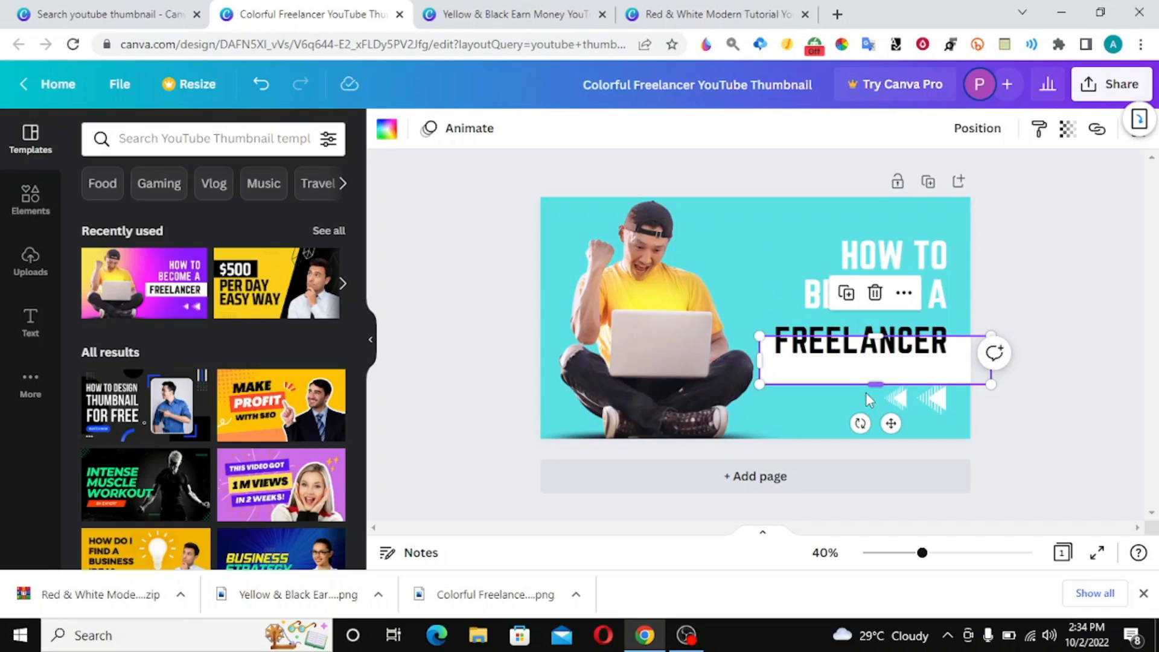
{"action": "left_click_drag", "start_coordinate": [877, 384], "coordinate": [877, 358]}
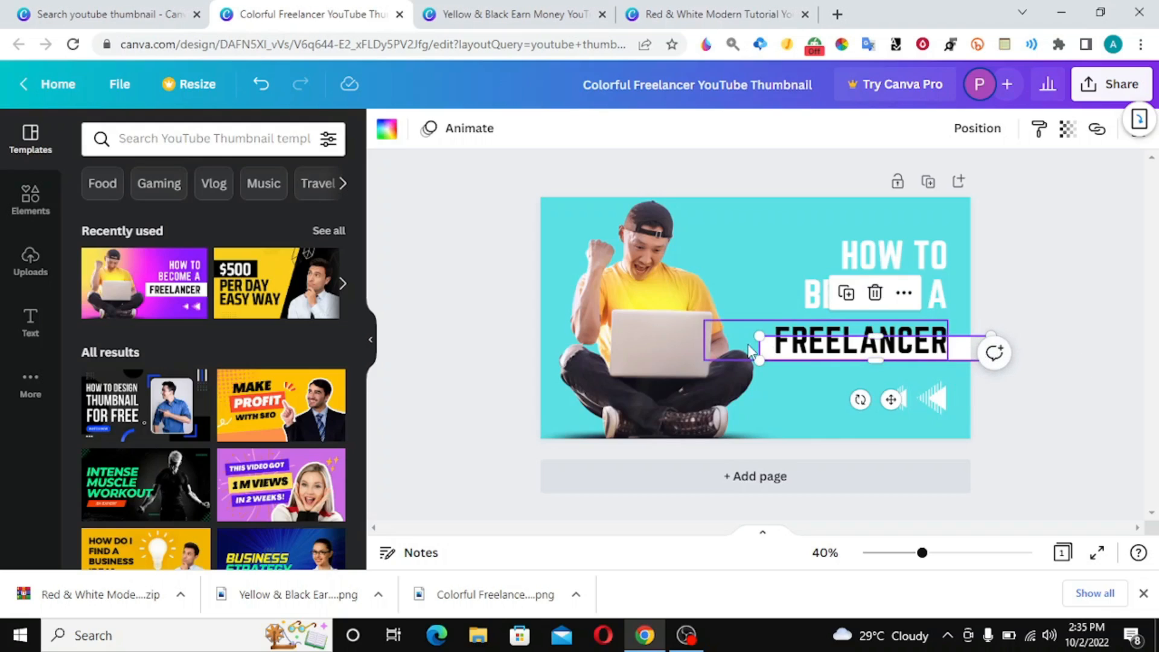
{"action": "left_click_drag", "start_coordinate": [760, 337], "coordinate": [829, 338]}
{"action": "left_click_drag", "start_coordinate": [830, 340], "coordinate": [830, 341]}
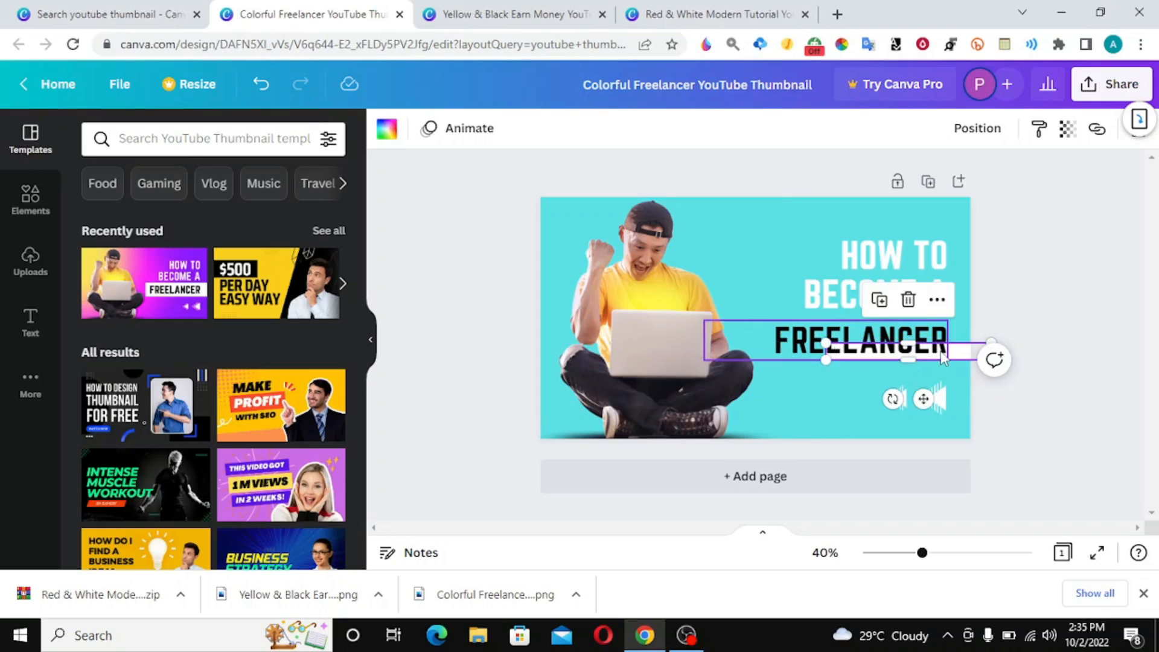
{"action": "left_click_drag", "start_coordinate": [945, 357], "coordinate": [818, 253]}
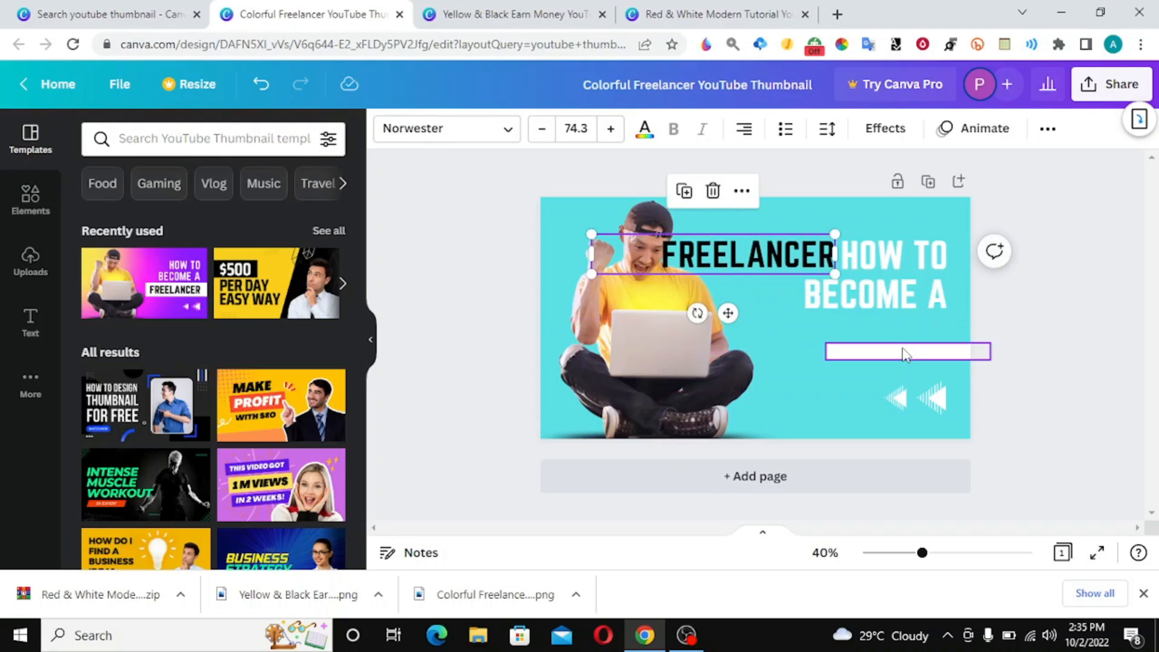
Step: Move the thin white bar down beside the white arrow graphic and shorten it, leaving a small gap before the arrow
{"action": "left_click_drag", "start_coordinate": [904, 353], "coordinate": [850, 393]}
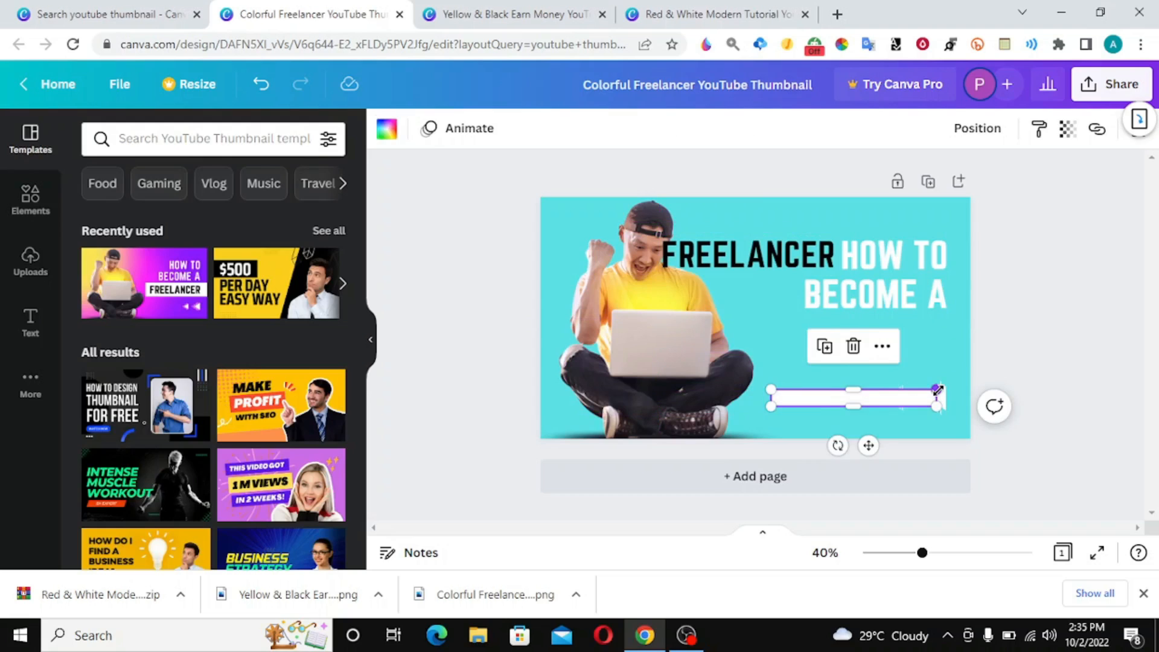
{"action": "left_click_drag", "start_coordinate": [938, 389], "coordinate": [995, 396]}
{"action": "left_click", "coordinate": [940, 402]}
{"action": "left_click", "coordinate": [1049, 266]}
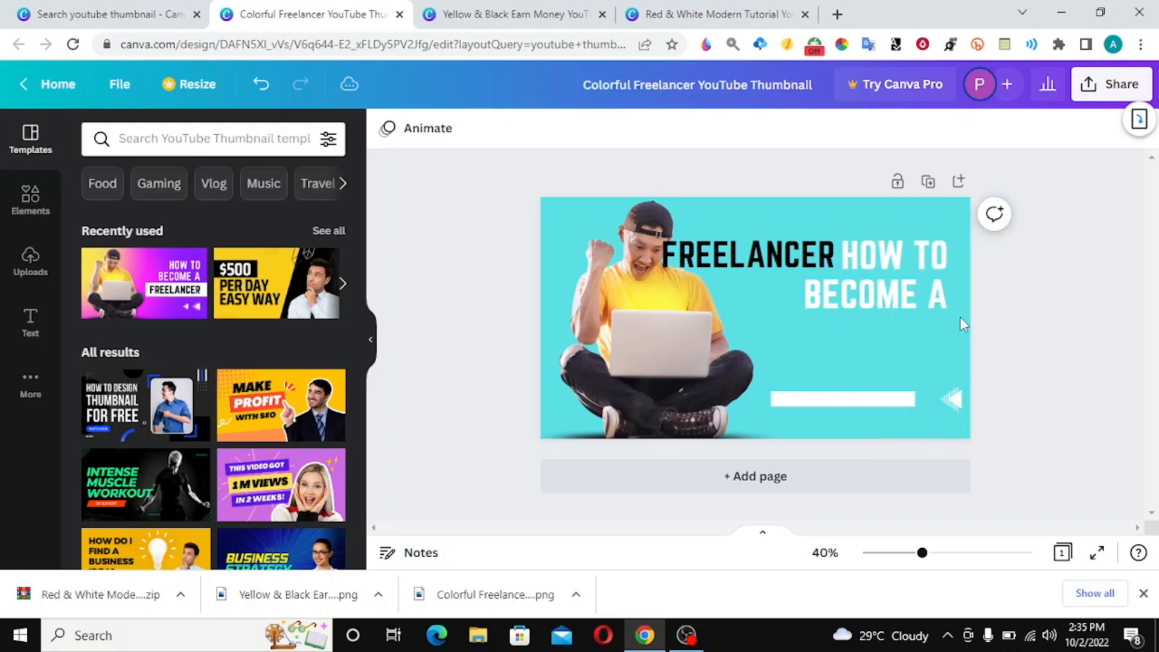
{"action": "left_click", "coordinate": [864, 400]}
{"action": "left_click_drag", "start_coordinate": [864, 400], "coordinate": [879, 400]}
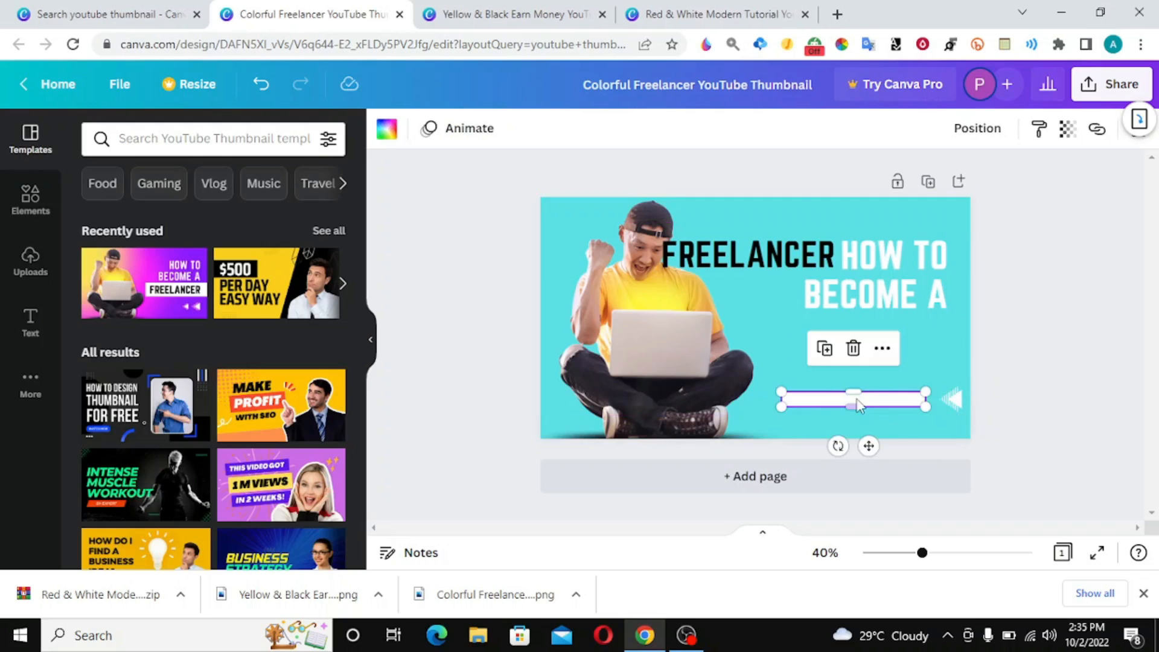
{"action": "left_click", "coordinate": [474, 325]}
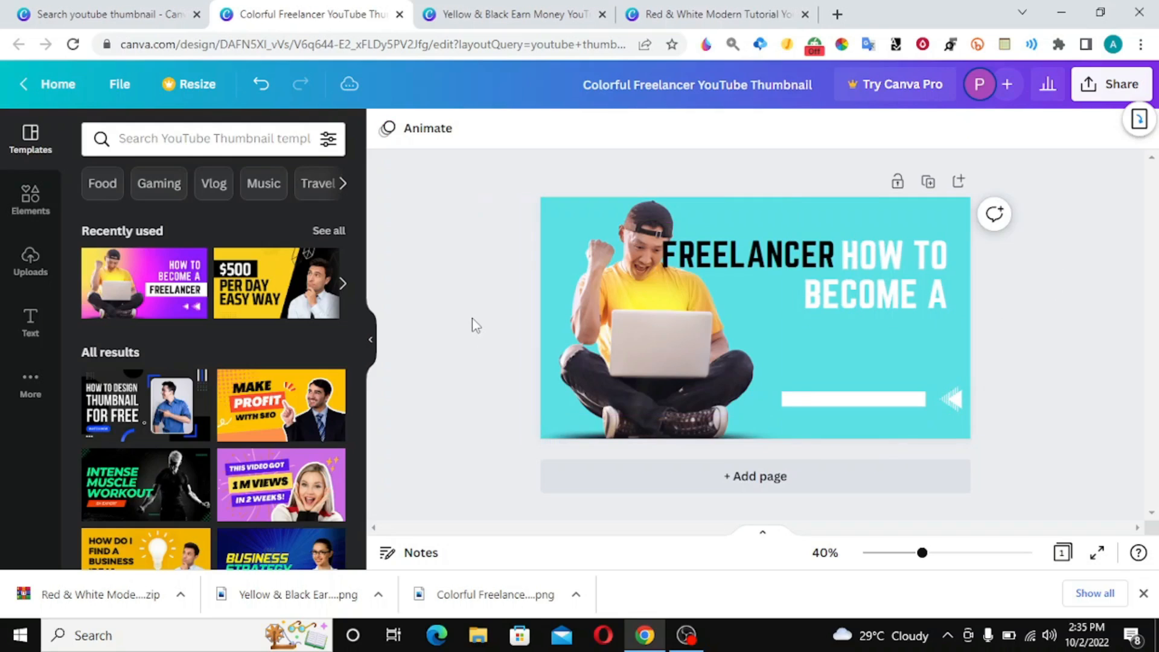
Step: Add a subheading text element reading "LEARN MORE" to the turquoise thumbnail
{"action": "left_click", "coordinate": [861, 396]}
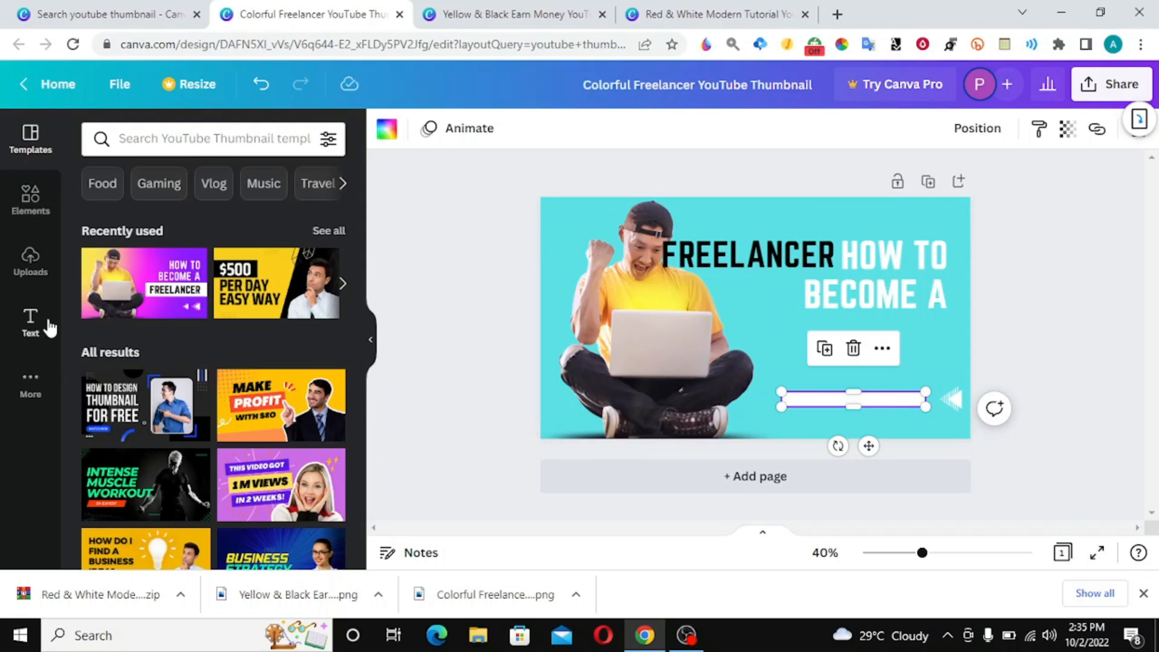
{"action": "left_click", "coordinate": [32, 322]}
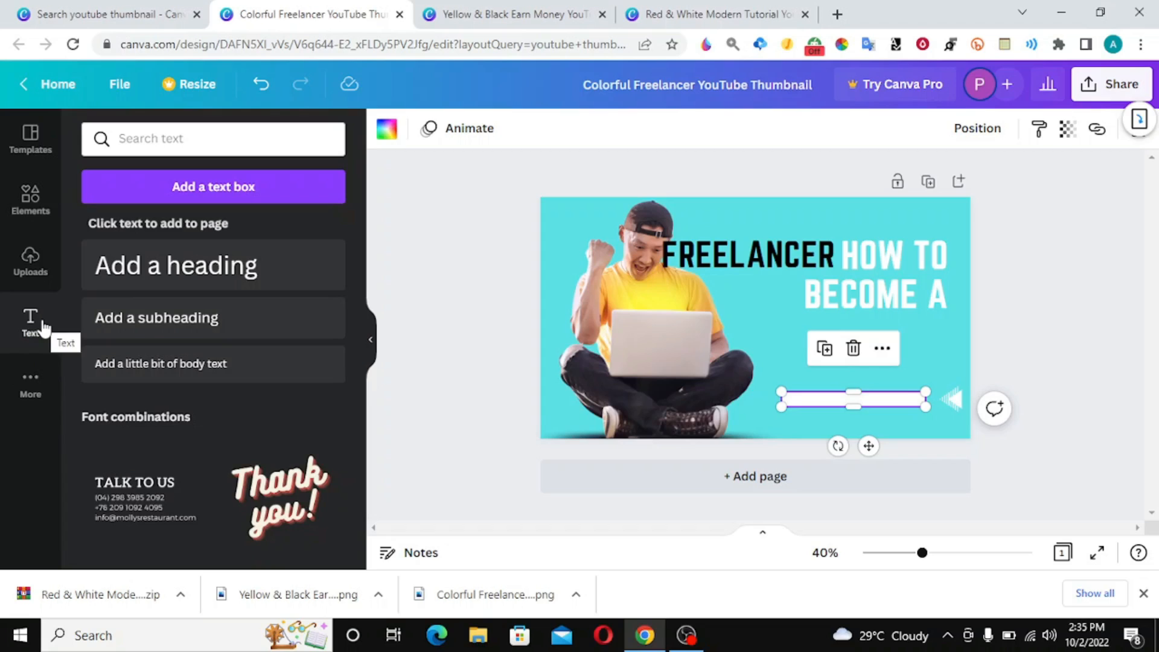
{"action": "left_click", "coordinate": [164, 322]}
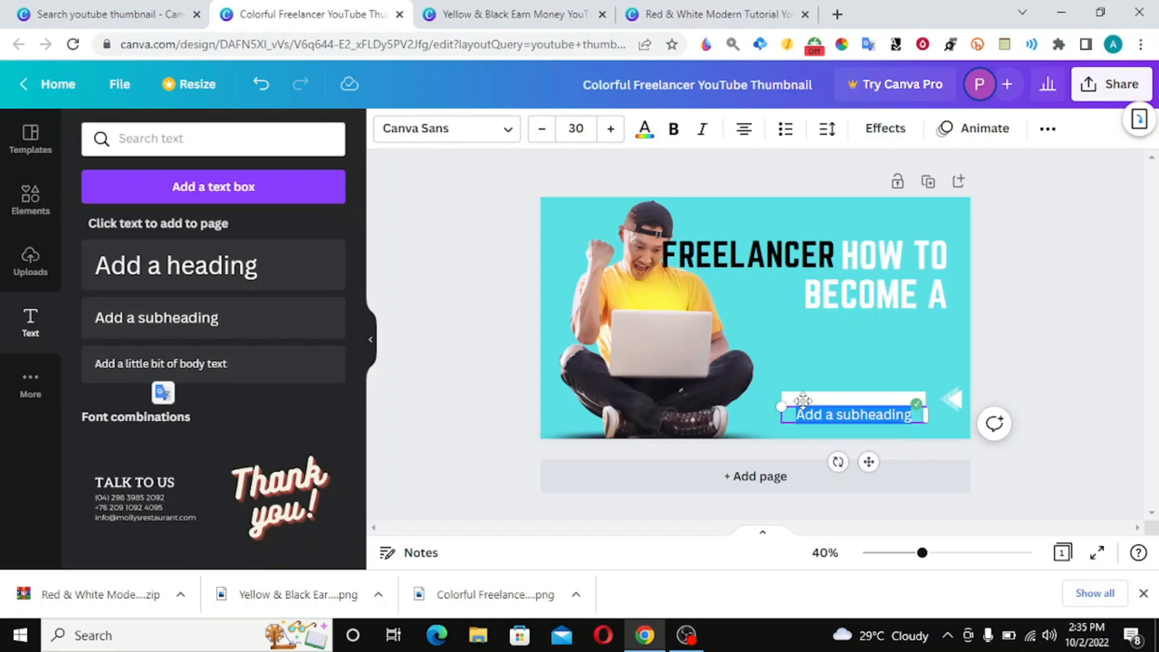
{"action": "type", "text": "LEA"}
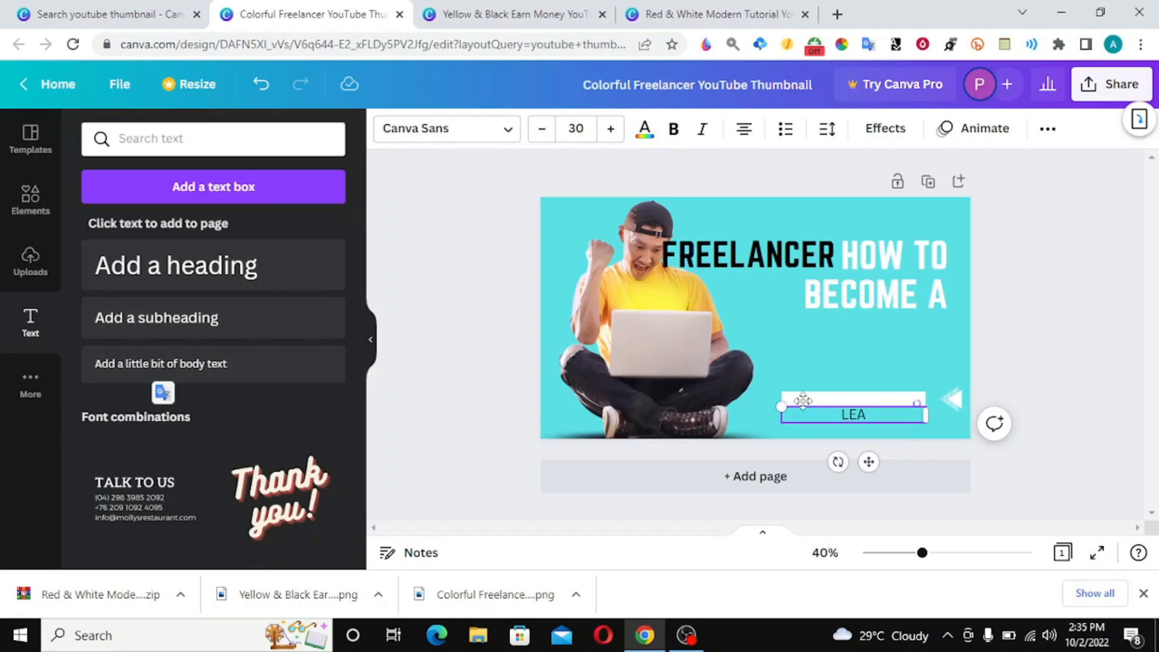
{"action": "type", "text": "RN MORE"}
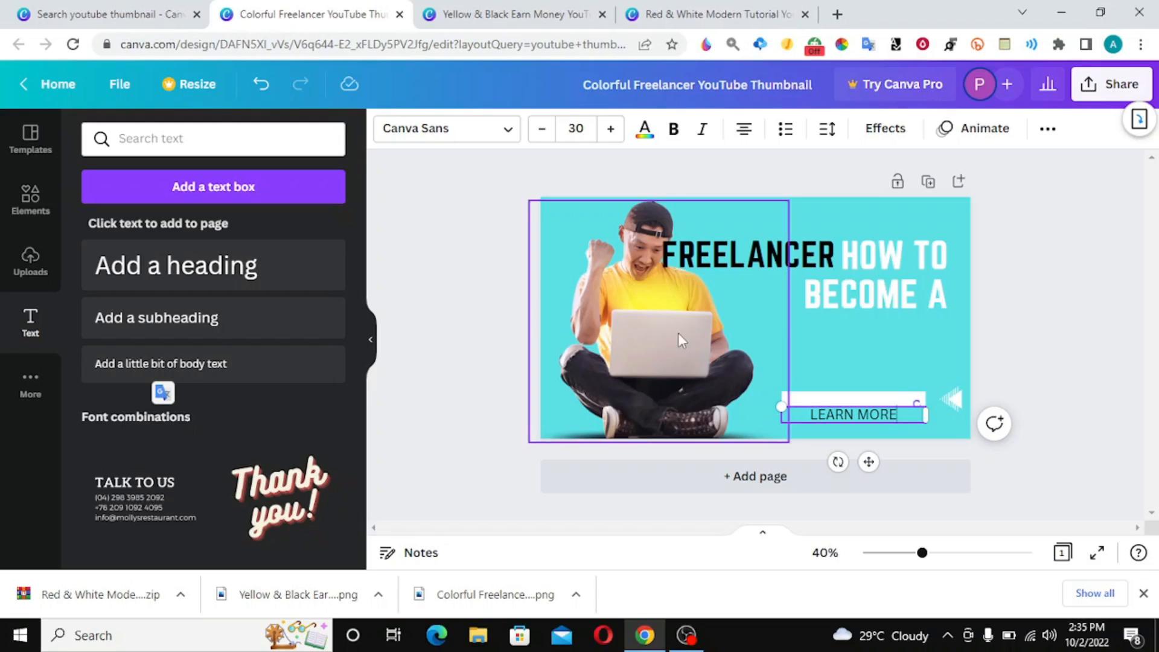
{"action": "left_click", "coordinate": [845, 386]}
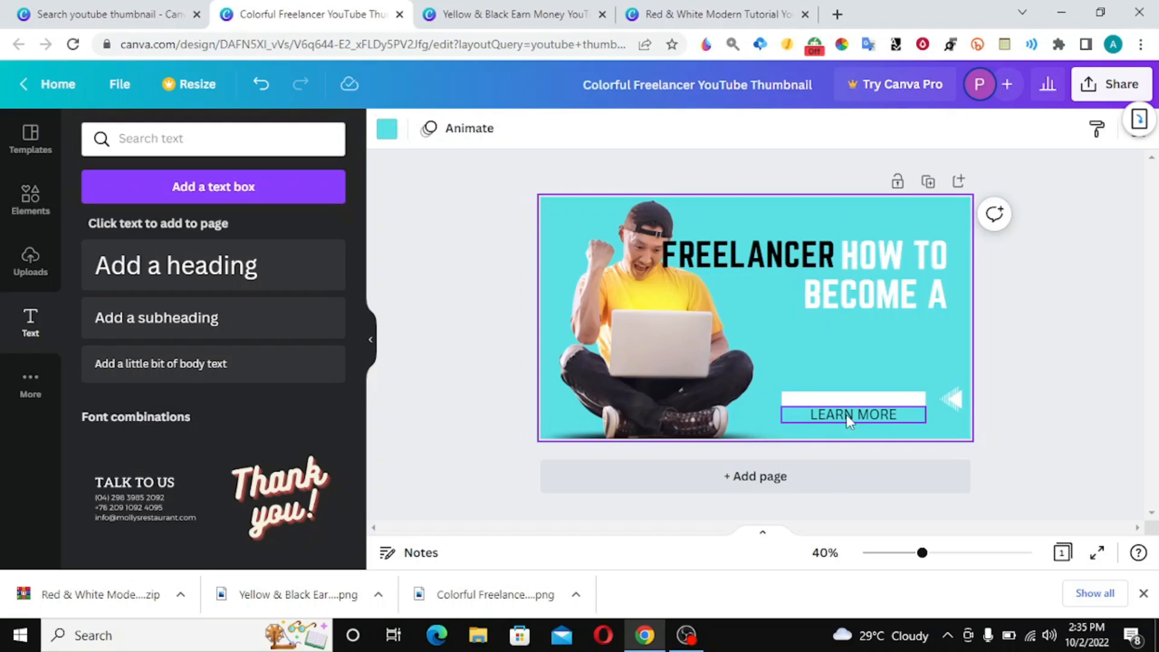
Step: Move the "LEARN MORE" text onto the white bar and make it bold
{"action": "left_click", "coordinate": [848, 421]}
{"action": "left_click_drag", "start_coordinate": [848, 420], "coordinate": [847, 400]}
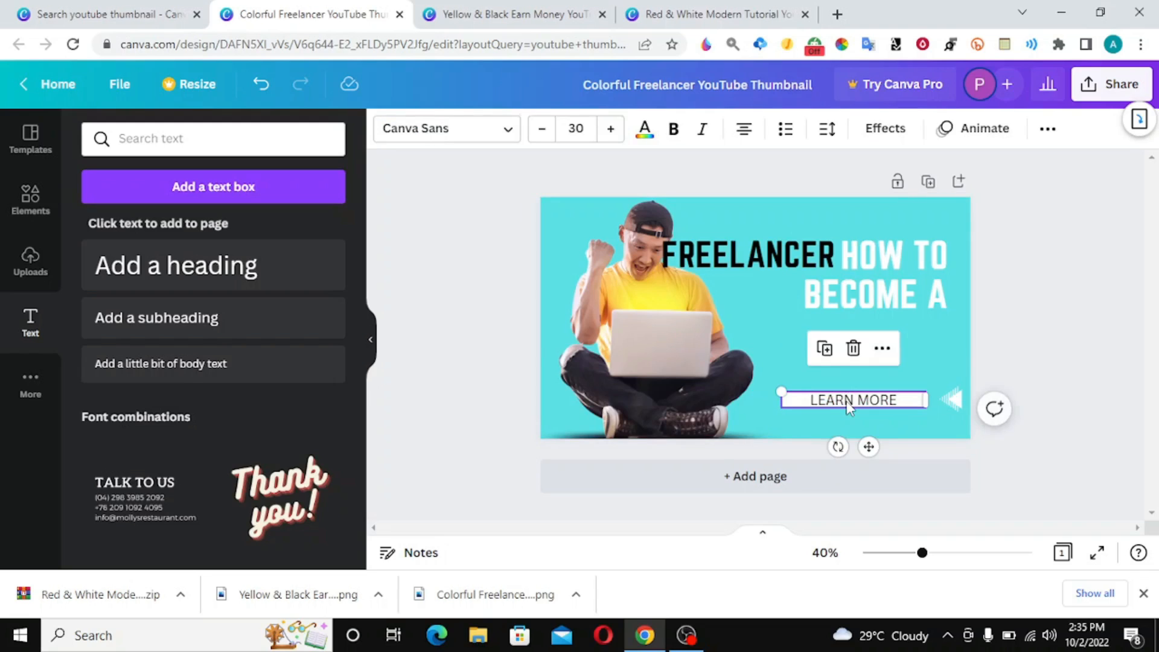
{"action": "left_click", "coordinate": [673, 145]}
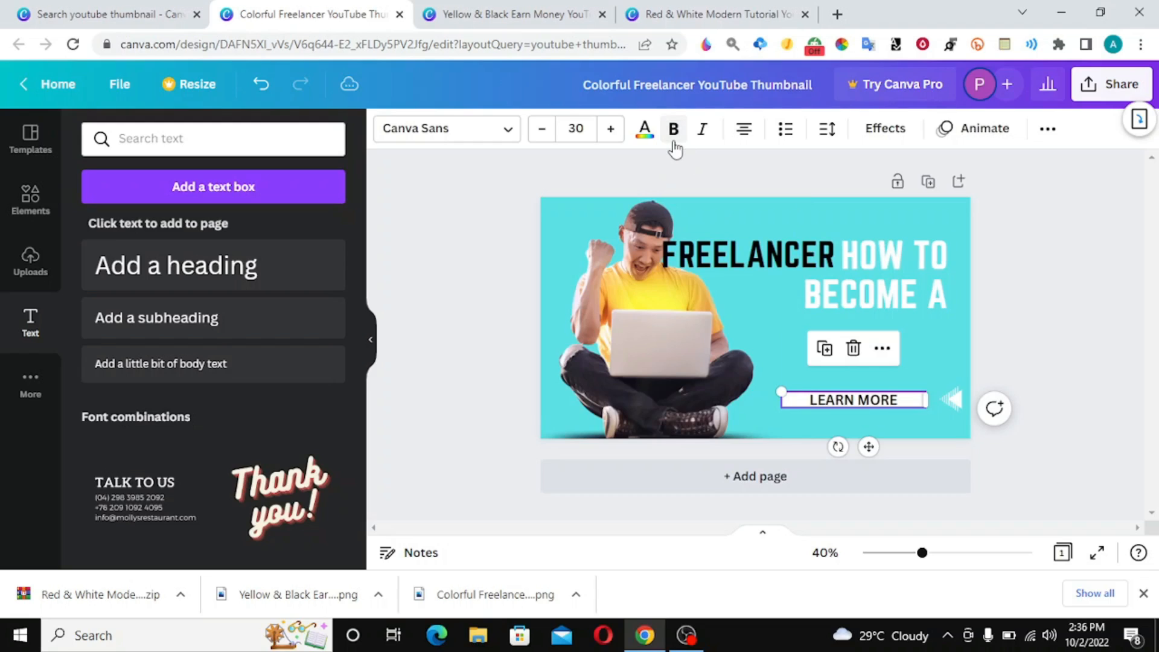
Step: Delete the separate black "FREELANCER" text from the turquoise thumbnail
{"action": "left_click", "coordinate": [382, 443]}
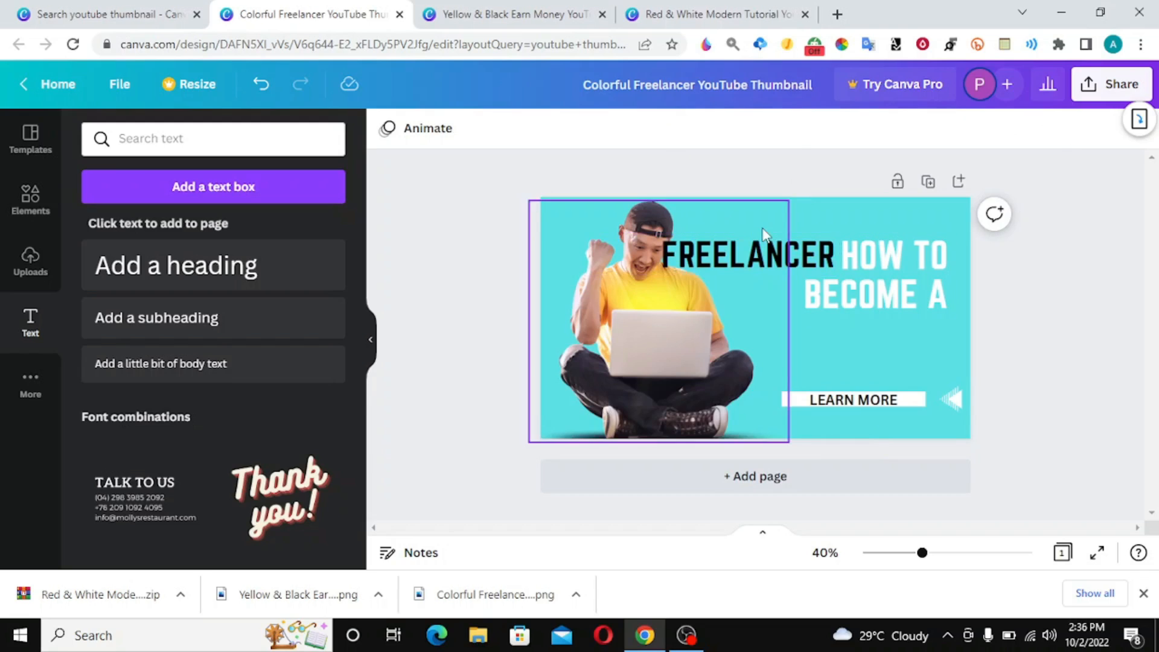
{"action": "left_click", "coordinate": [756, 250]}
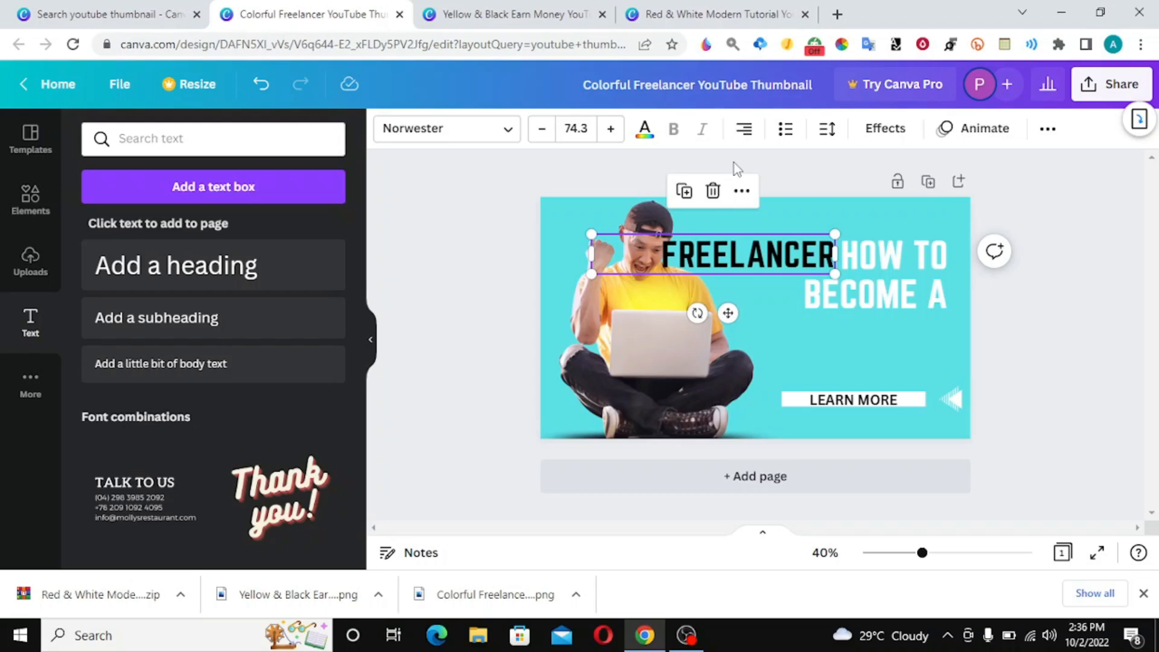
{"action": "left_click", "coordinate": [713, 191]}
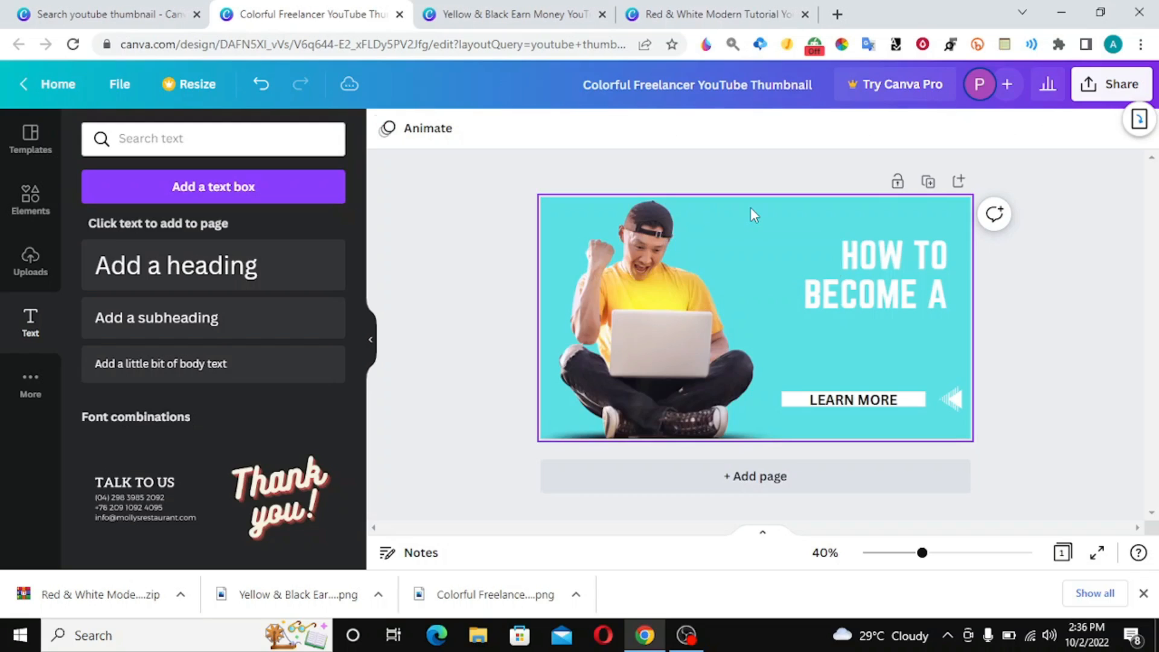
Step: Replace the "HOW TO BECOME A" title text with "HOW TO BECOME A FREELANCER ON FIVERR"
{"action": "left_click", "coordinate": [863, 290]}
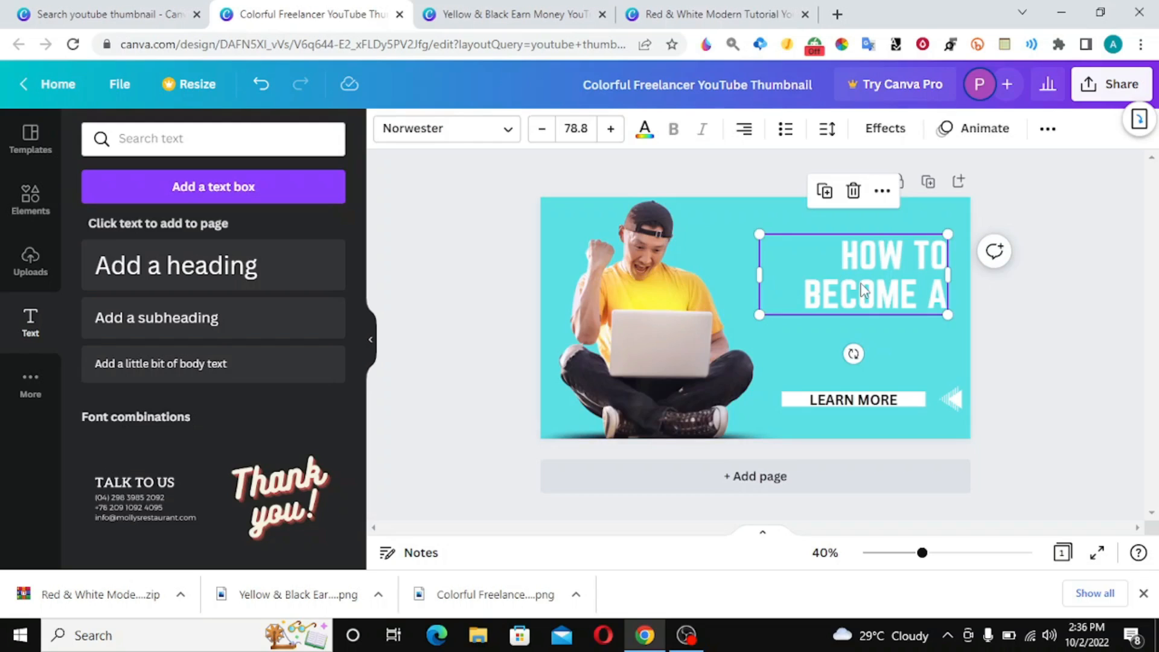
{"action": "left_click", "coordinate": [861, 280]}
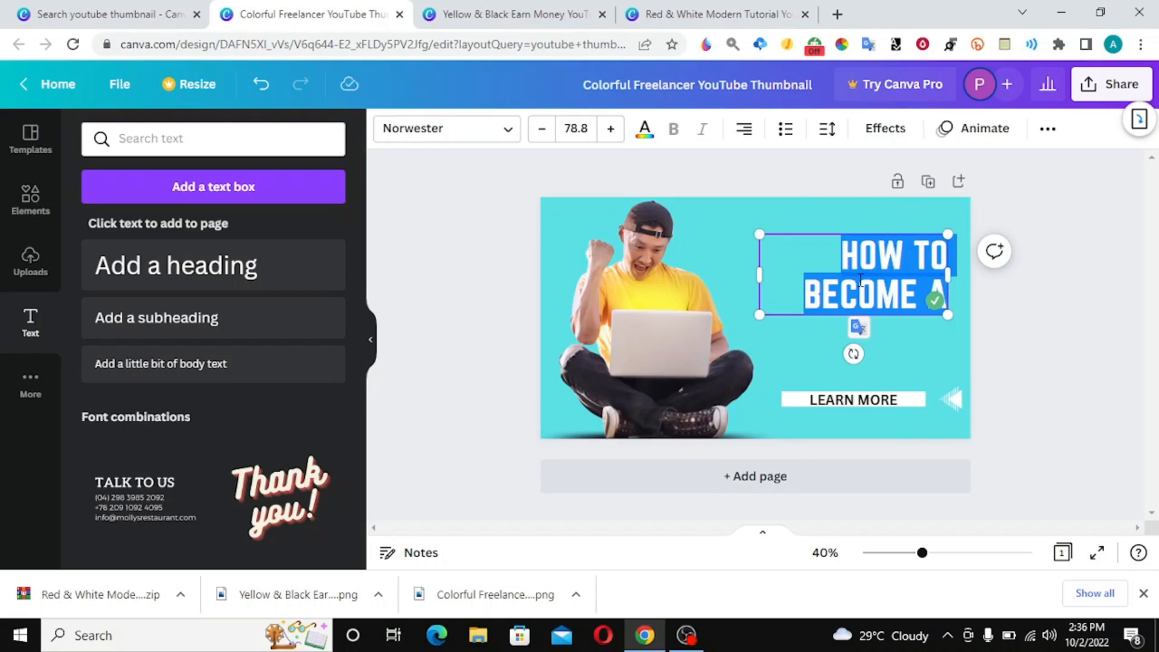
{"action": "type", "text": "HOW"}
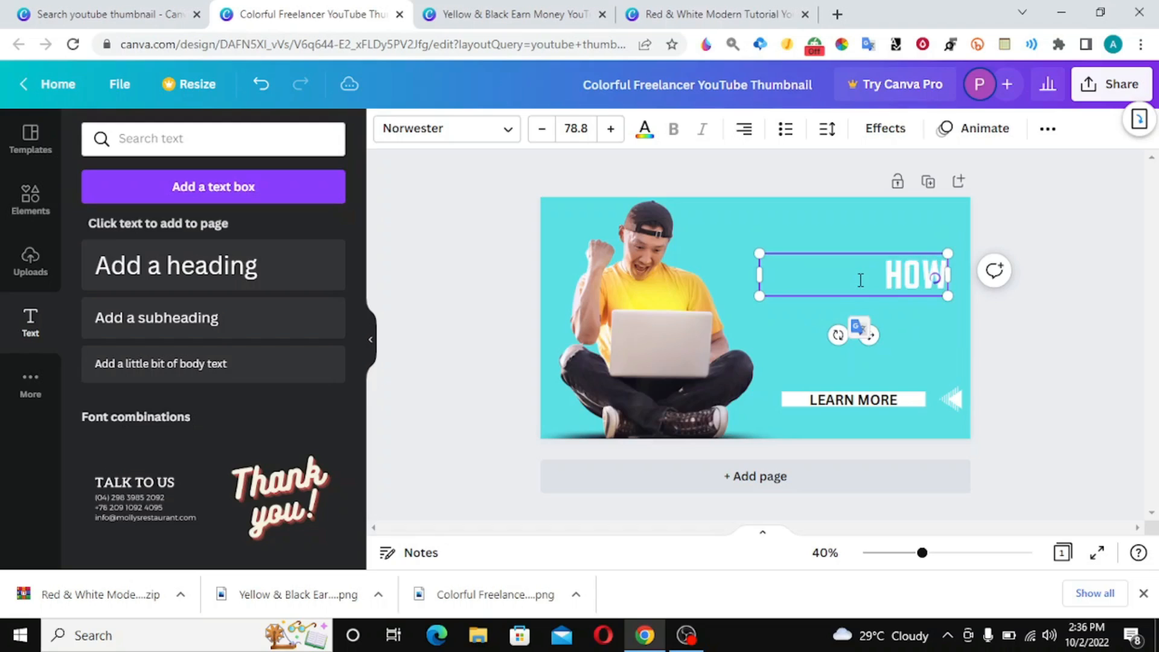
{"action": "type", "text": " TO B"}
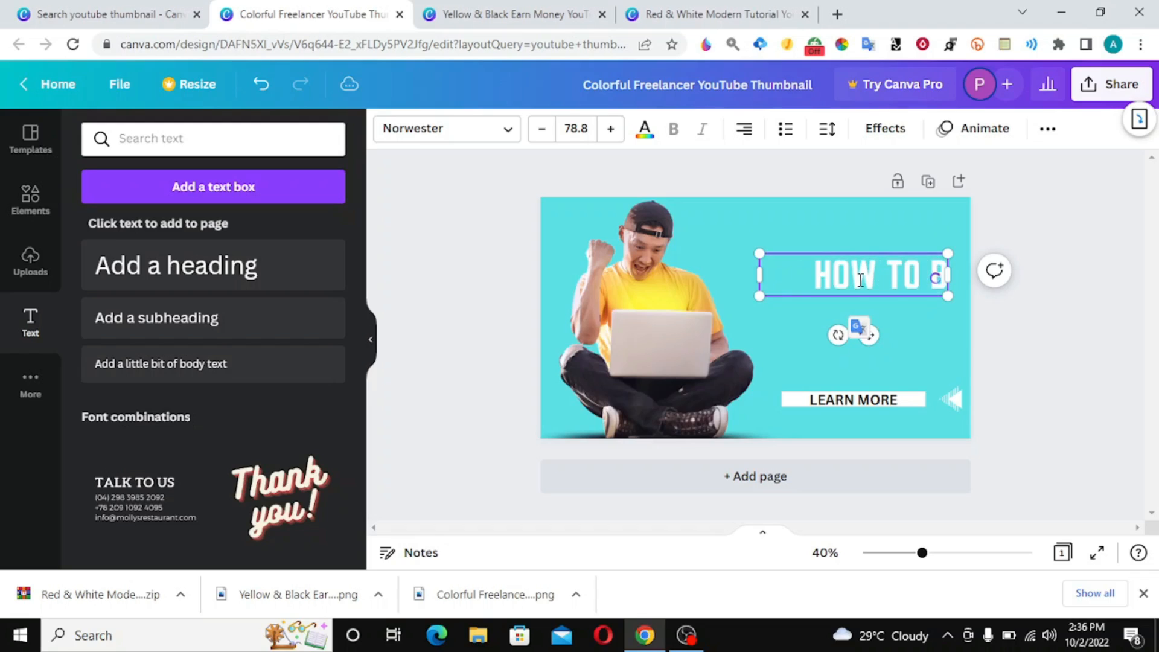
{"action": "type", "text": "ECOME"}
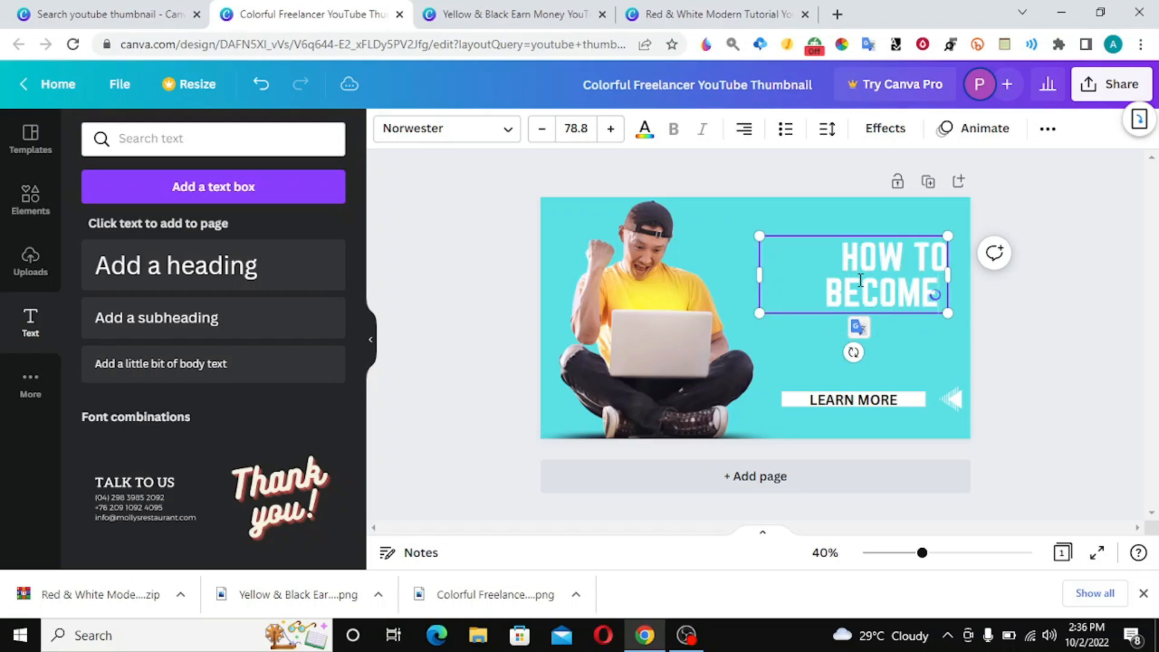
{"action": "type", "text": " A FREEL"}
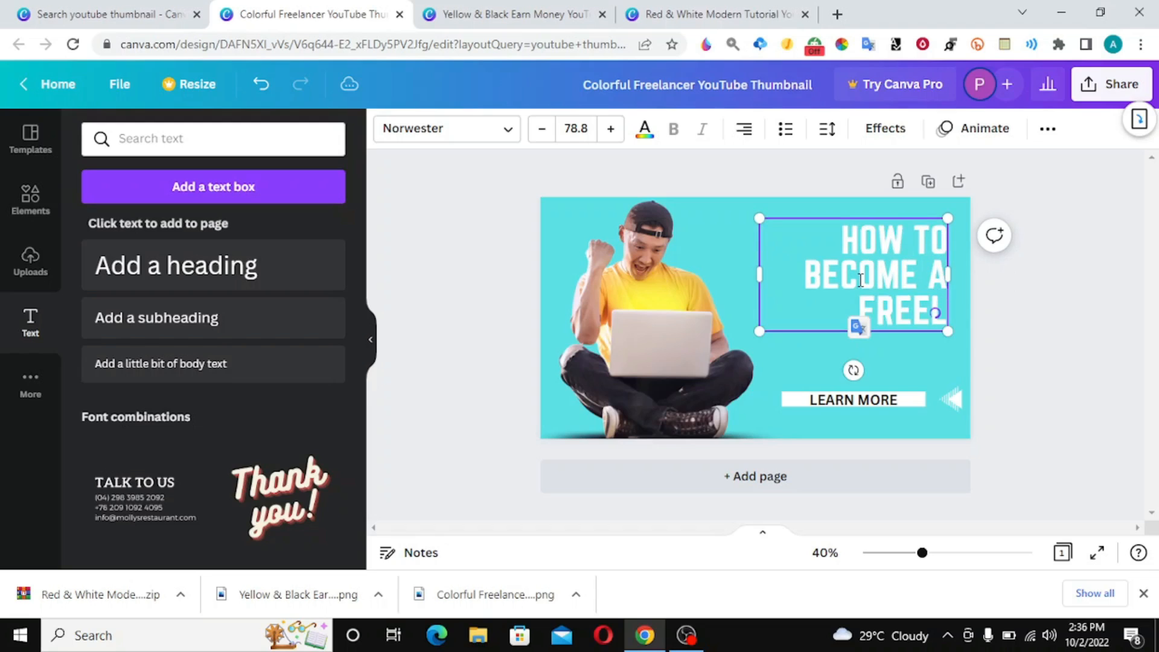
{"action": "type", "text": "ANCER"}
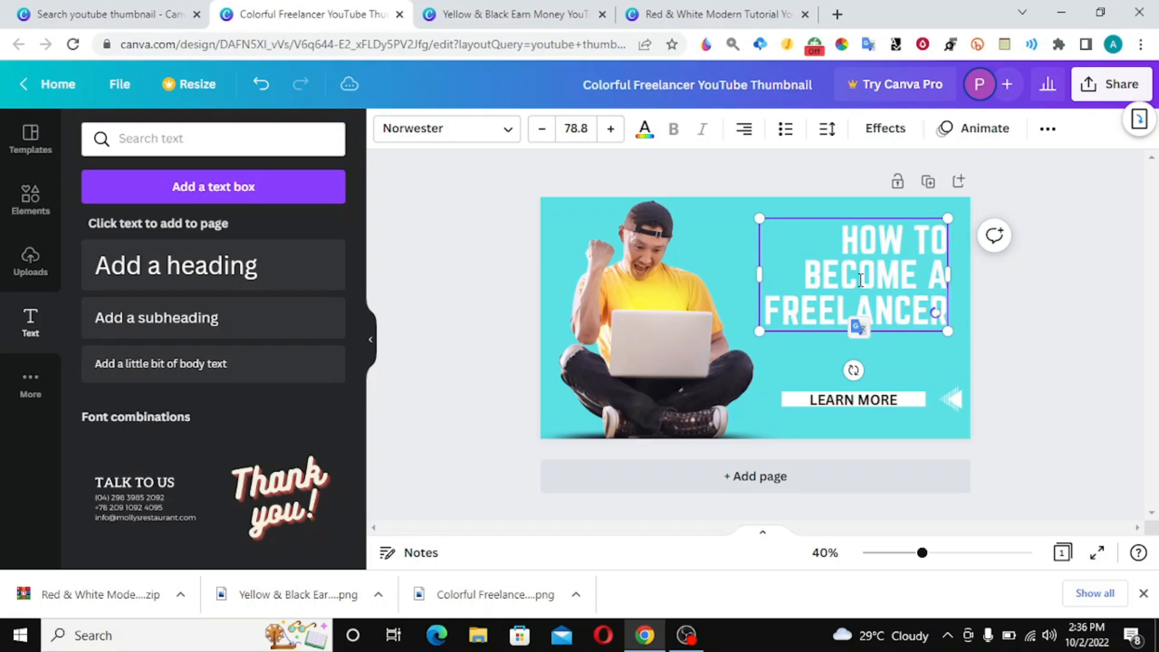
{"action": "type", "text": " ON F"}
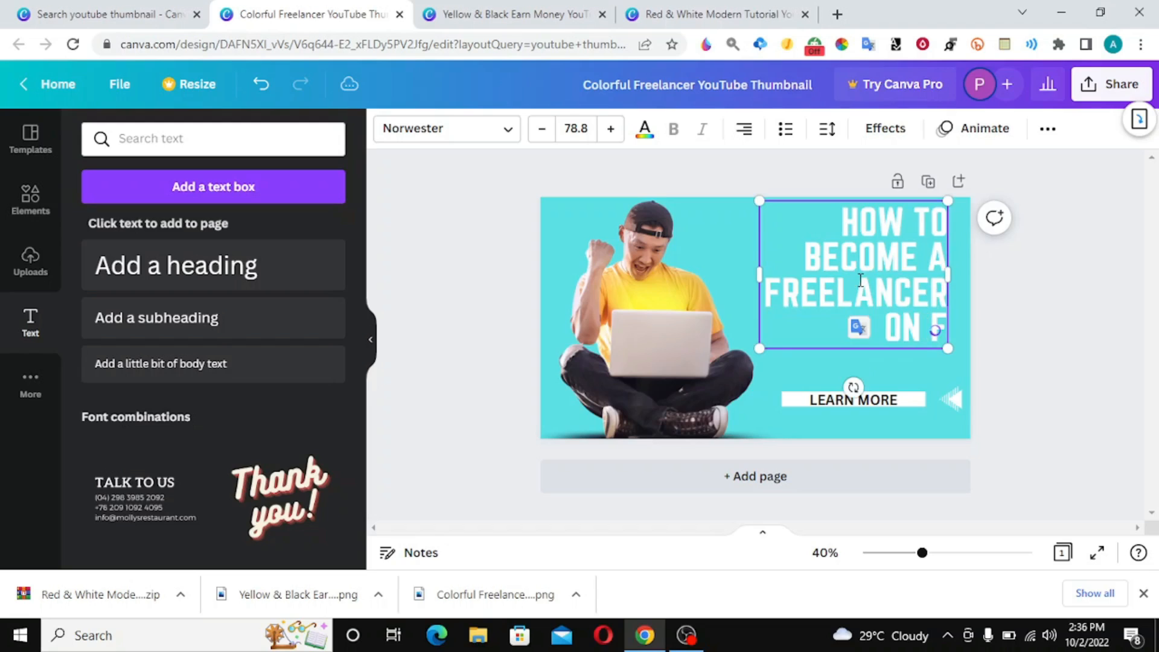
{"action": "type", "text": "IVERR"}
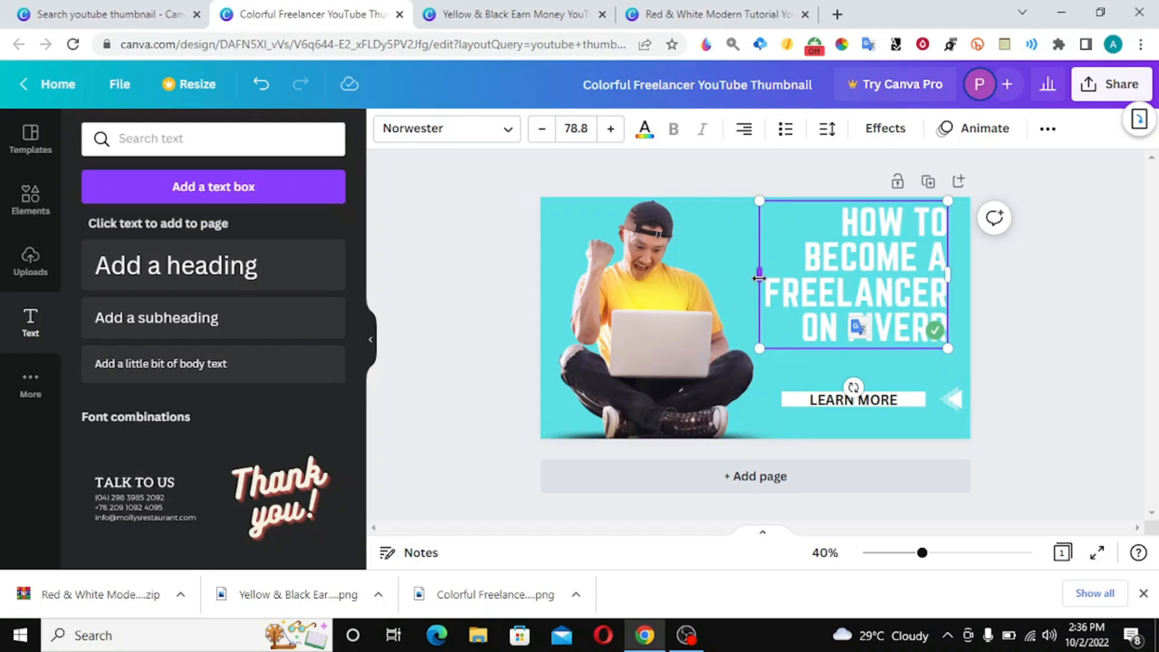
Step: Widen the title's text box leftward over the man's face and centre-align the title text
{"action": "left_click_drag", "start_coordinate": [759, 278], "coordinate": [633, 300]}
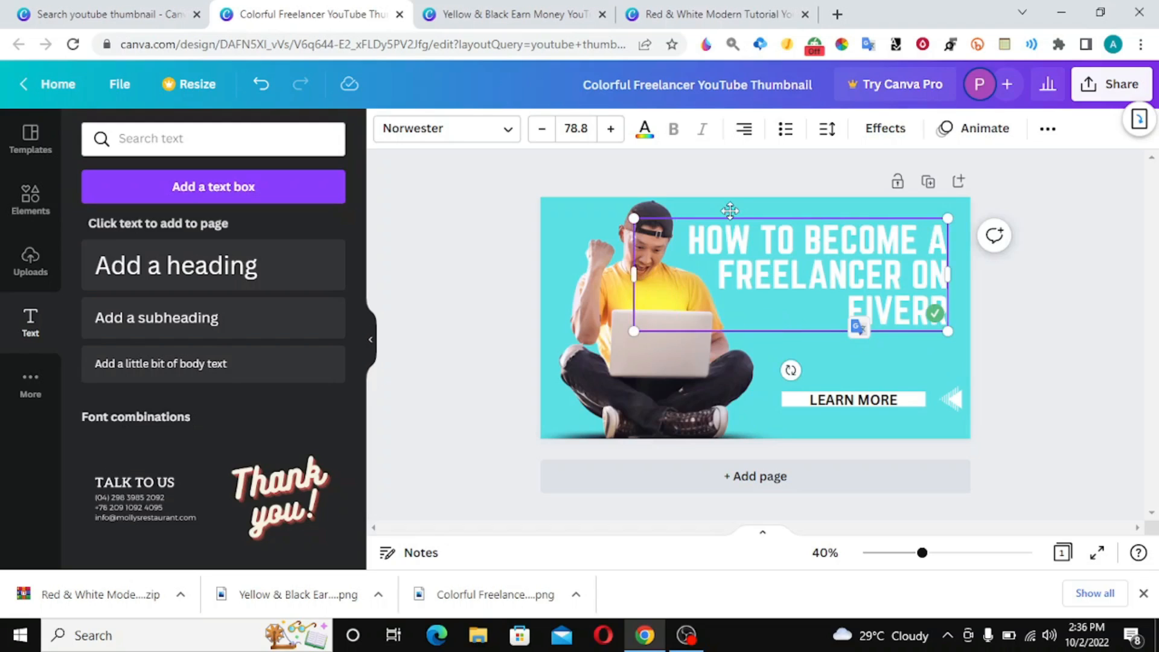
{"action": "left_click", "coordinate": [744, 129]}
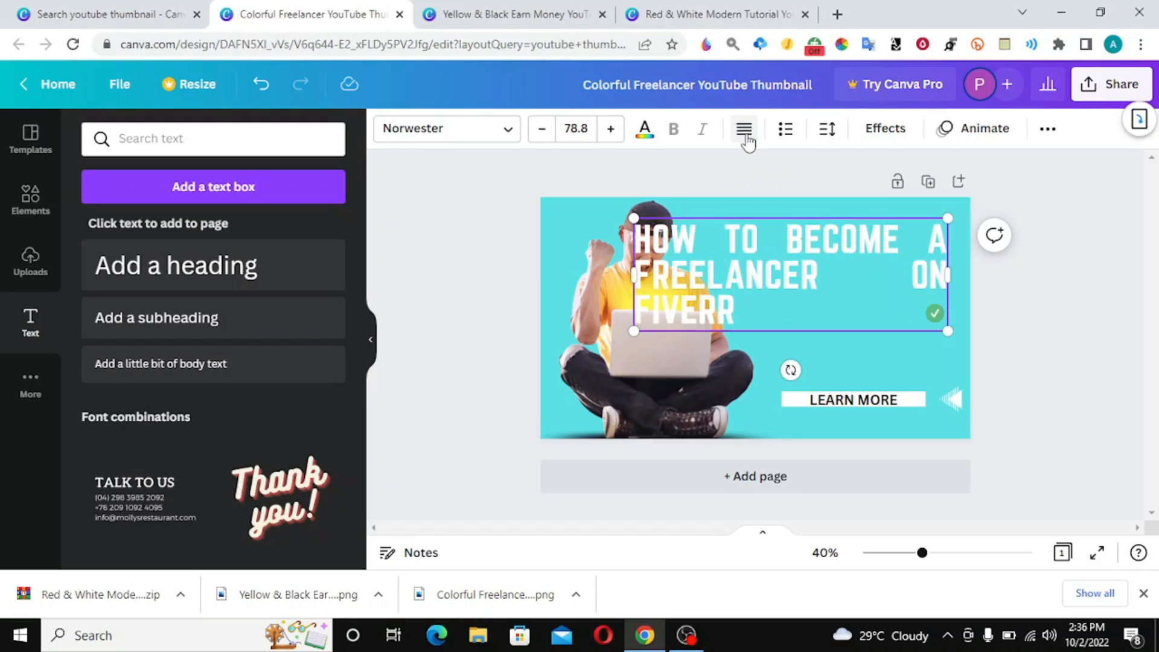
{"action": "left_click", "coordinate": [746, 136]}
{"action": "left_click", "coordinate": [746, 136]}
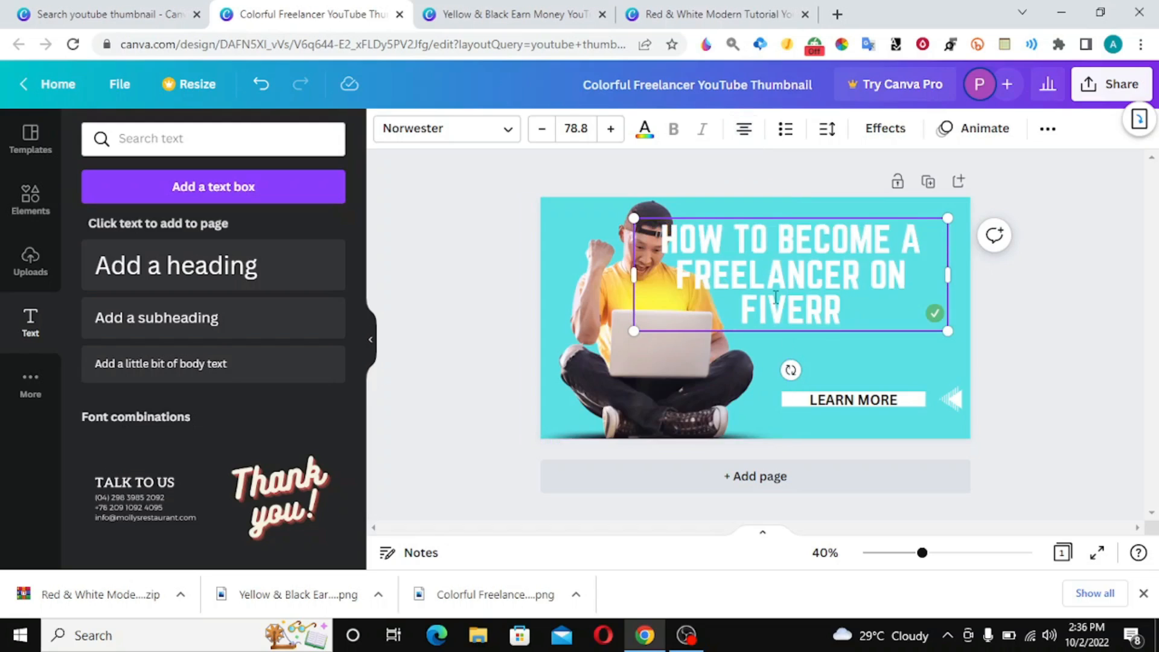
{"action": "left_click_drag", "start_coordinate": [794, 265], "coordinate": [803, 309]}
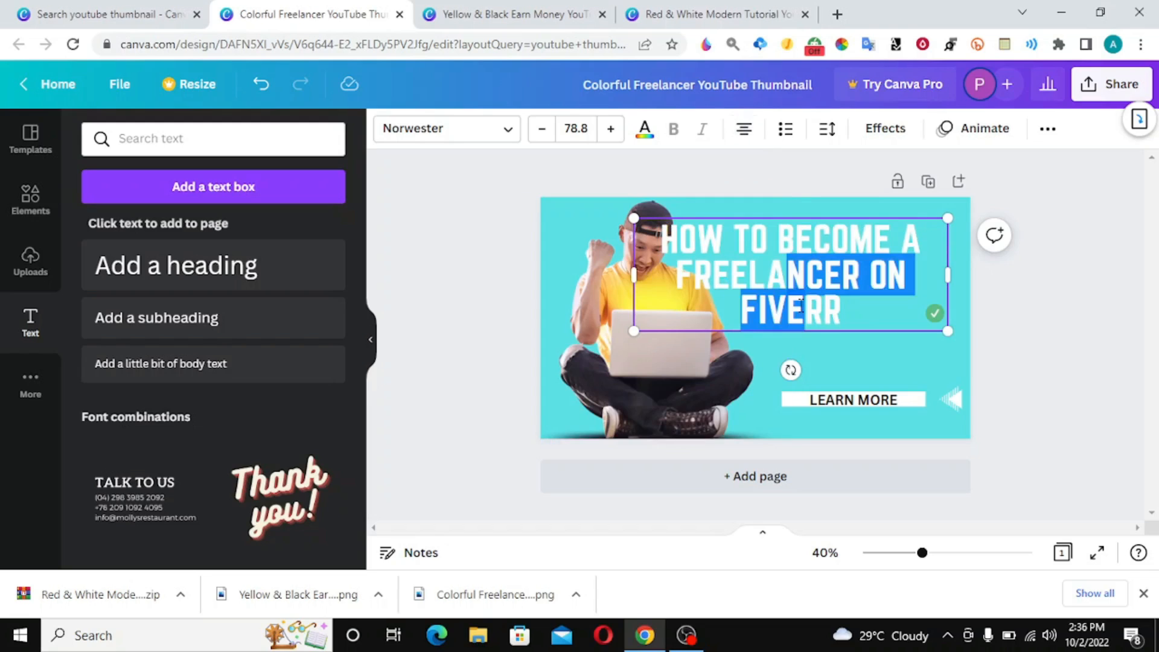
{"action": "left_click", "coordinate": [430, 285]}
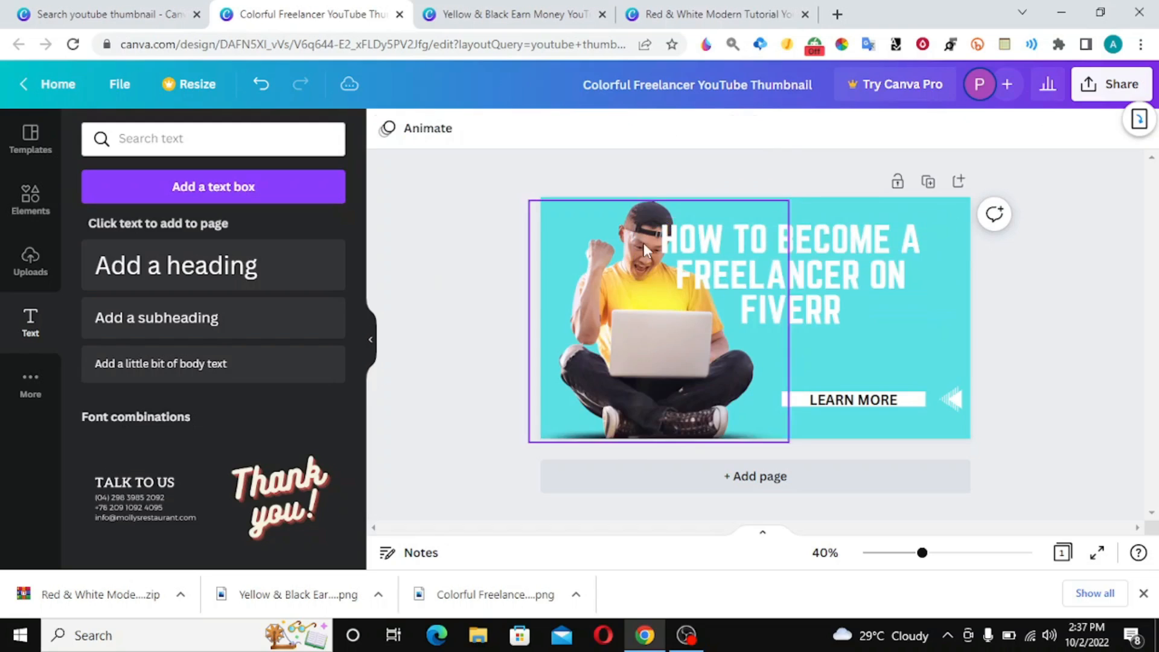
Step: Try the title at font size 55 and settle on font size 60
{"action": "left_click", "coordinate": [699, 242]}
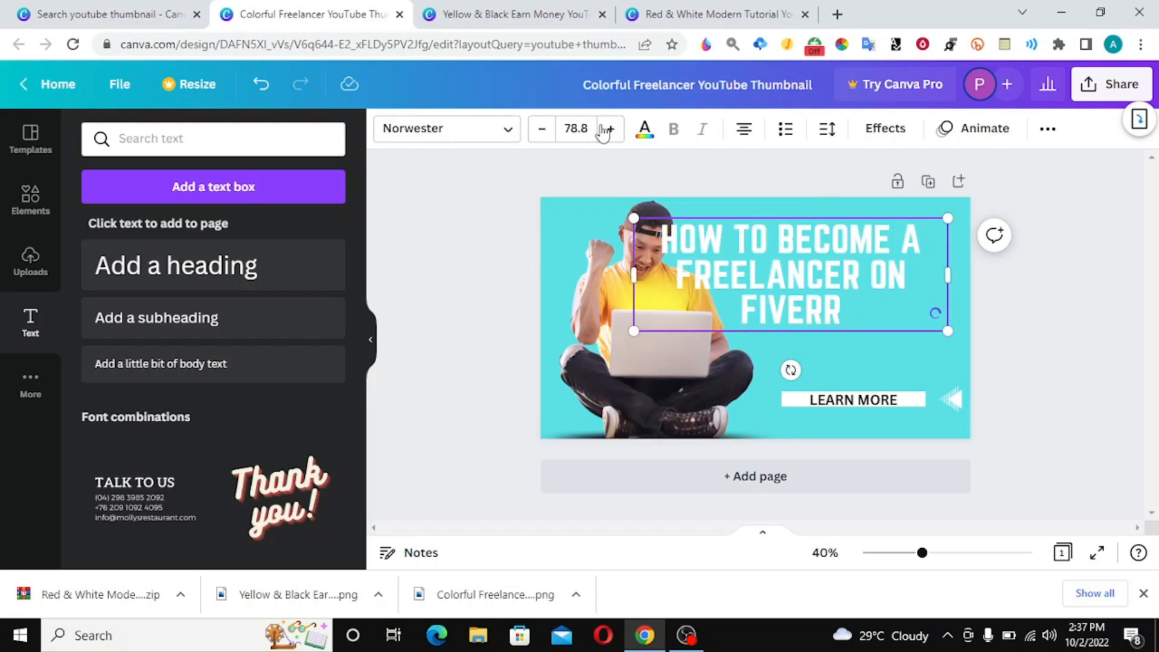
{"action": "left_click", "coordinate": [575, 127]}
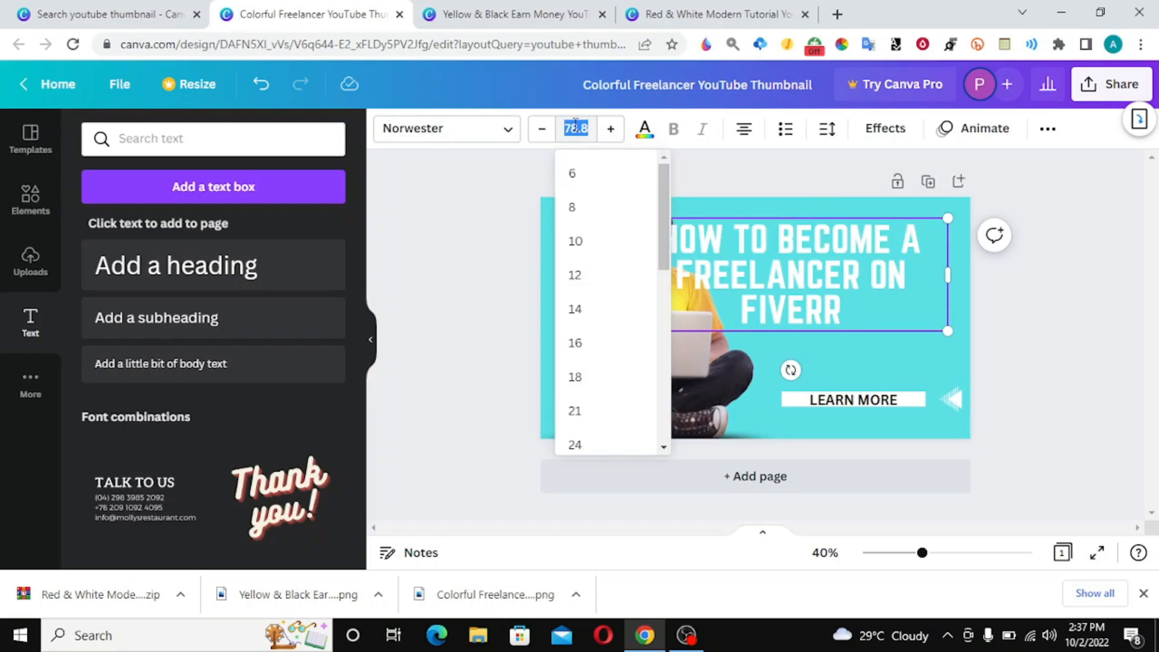
{"action": "type", "text": "55"}
{"action": "key", "text": "Return"}
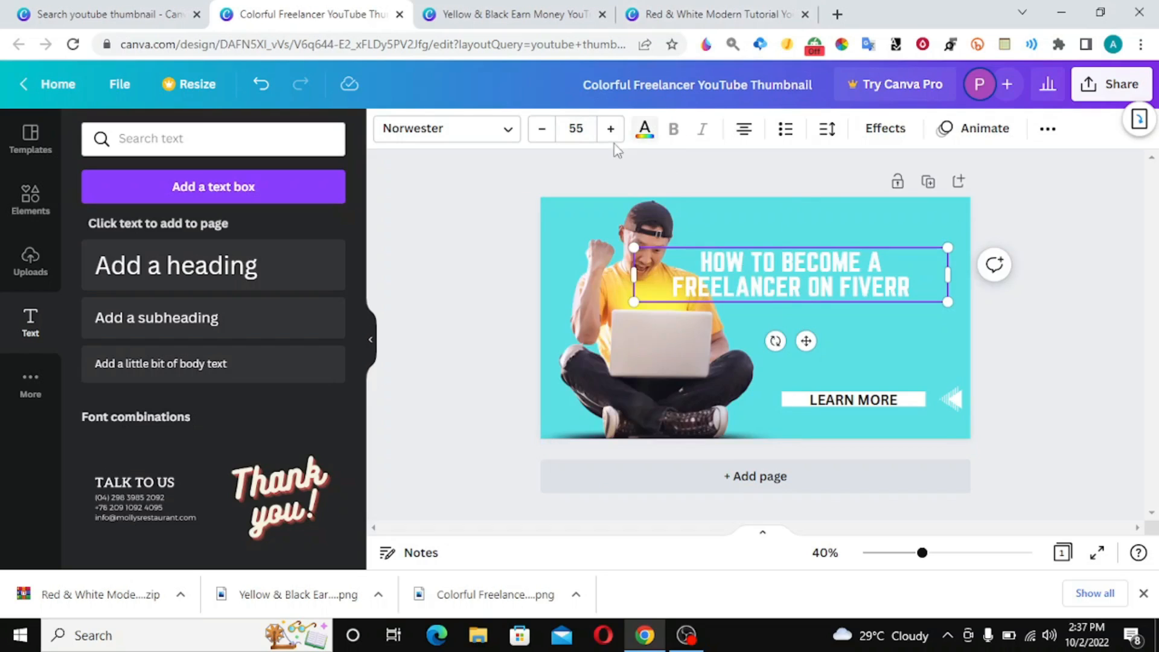
{"action": "left_click", "coordinate": [577, 128]}
{"action": "left_click", "coordinate": [578, 126]}
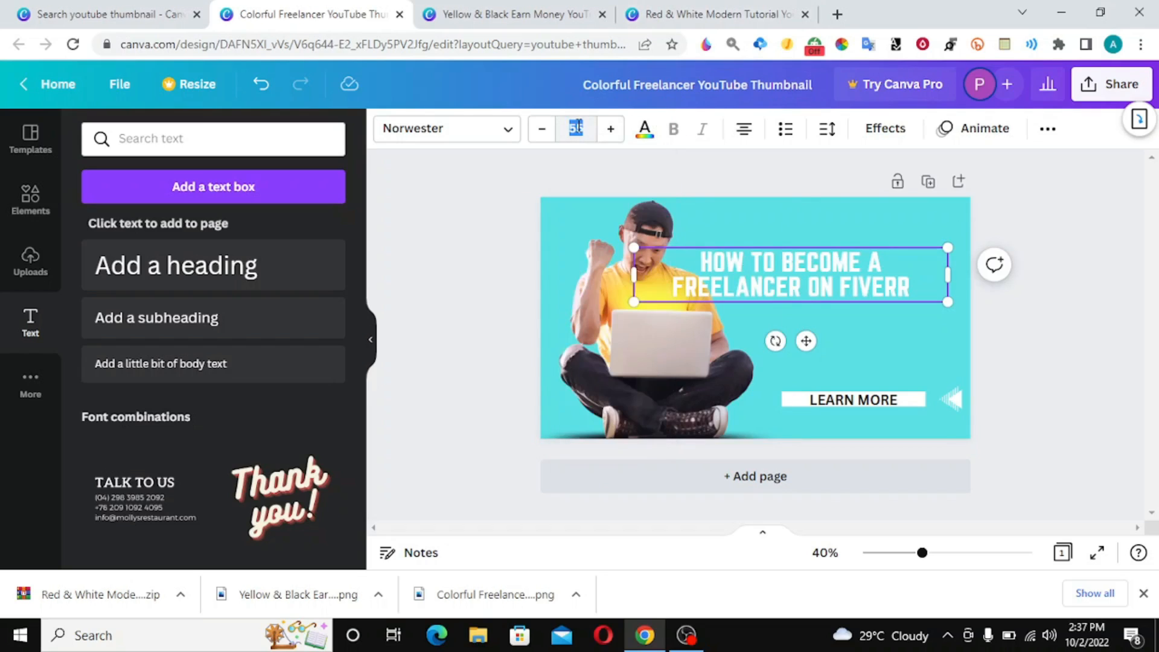
{"action": "type", "text": "60"}
{"action": "key", "text": "Return"}
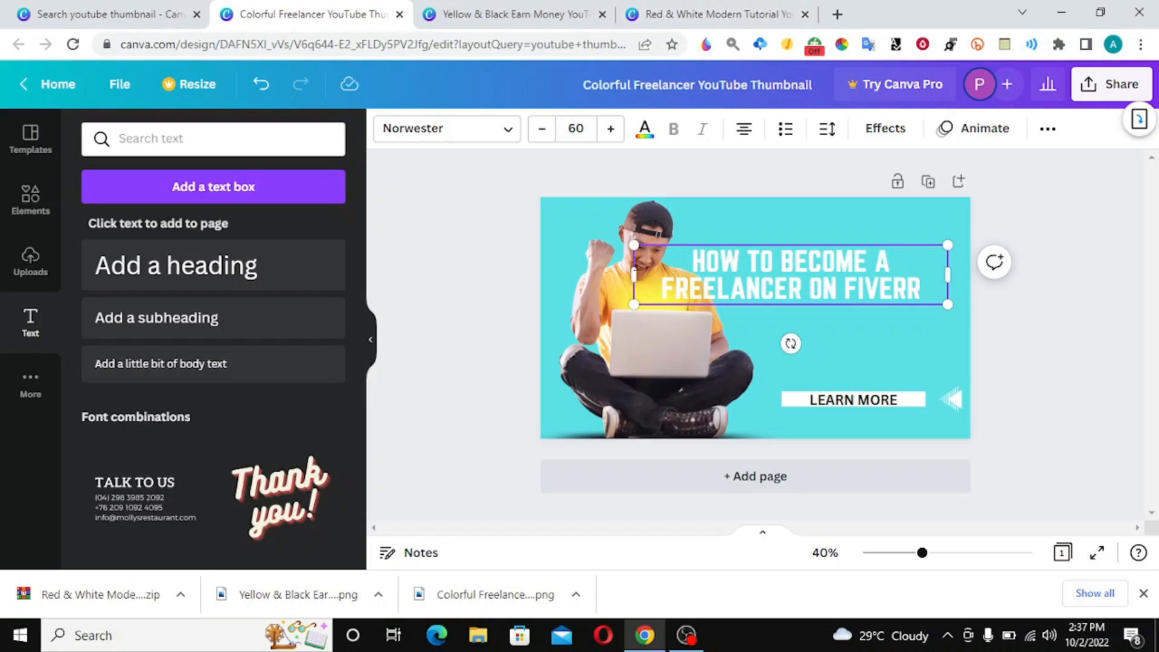
Step: Narrow the title's text box so it clears the man's face and move the title down closer to the "LEARN MORE" bar
{"action": "left_click_drag", "start_coordinate": [633, 275], "coordinate": [699, 279]}
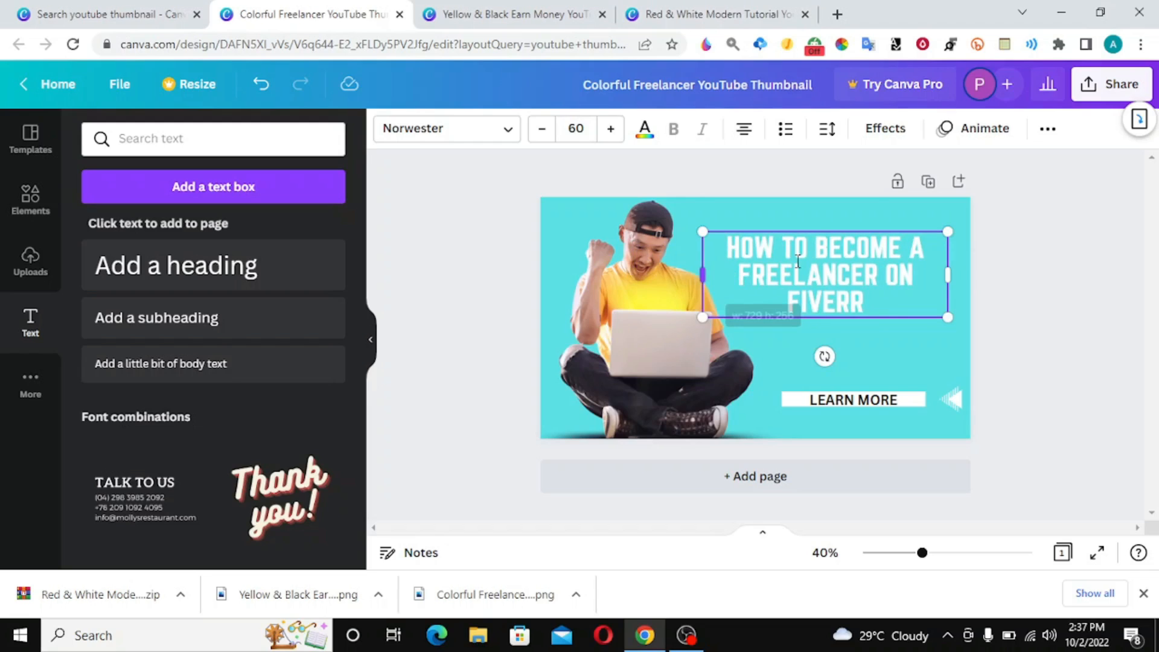
{"action": "left_click_drag", "start_coordinate": [799, 266], "coordinate": [870, 305]}
{"action": "left_click", "coordinate": [821, 236]}
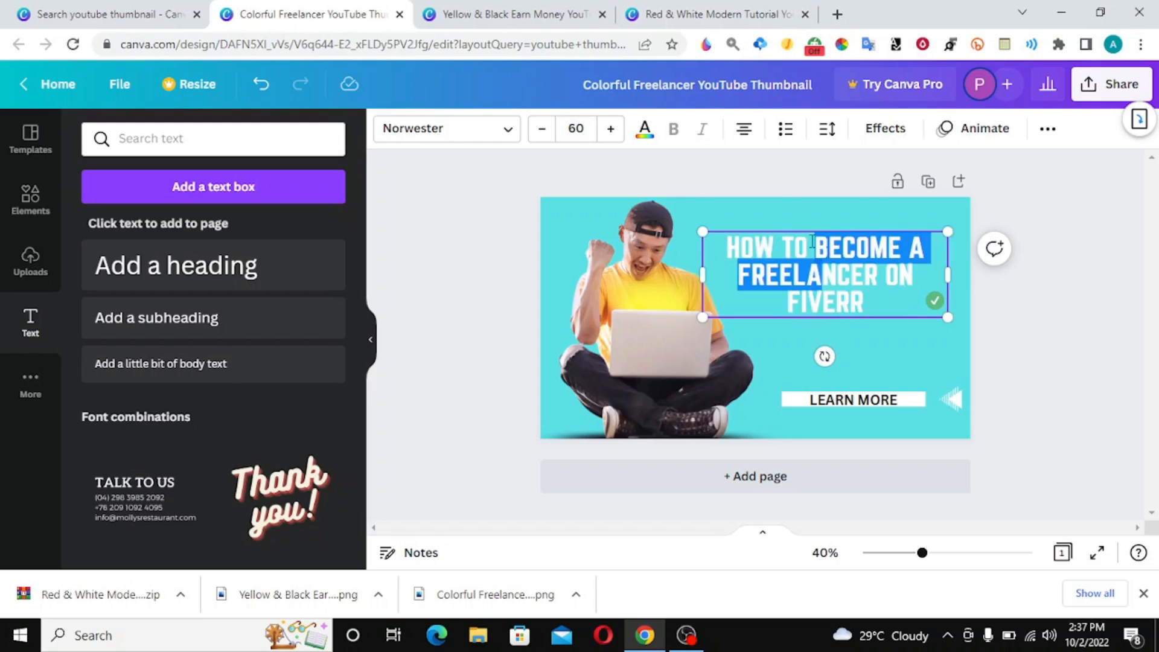
{"action": "left_click", "coordinate": [777, 207]}
{"action": "left_click", "coordinate": [820, 270]}
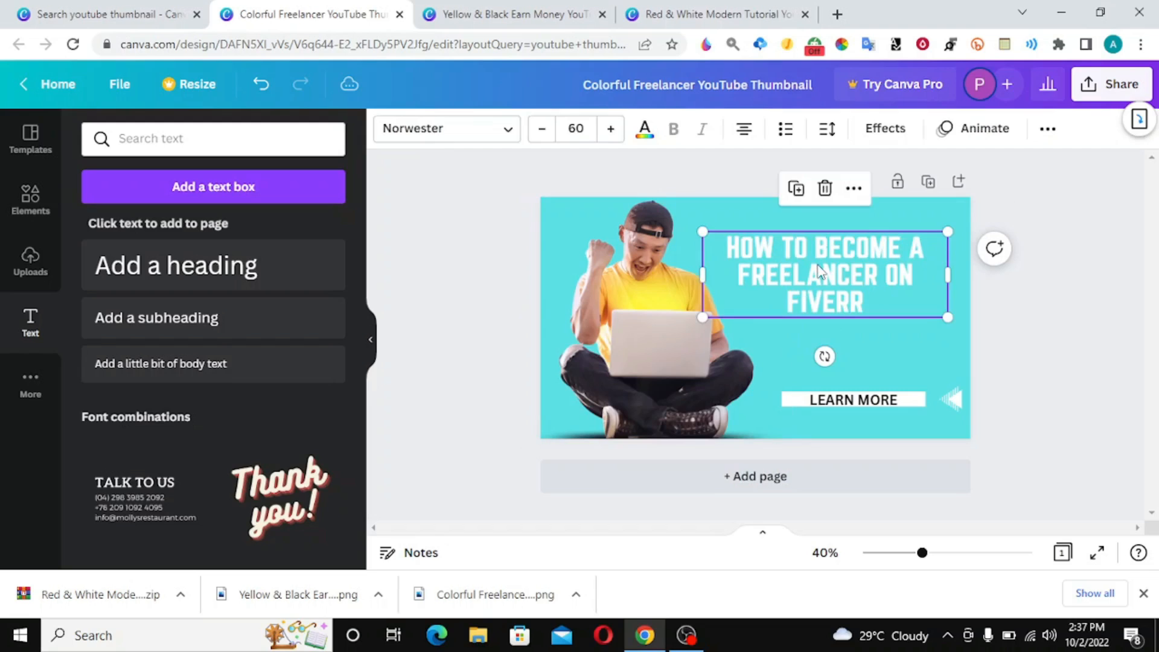
{"action": "left_click_drag", "start_coordinate": [823, 254], "coordinate": [819, 297]}
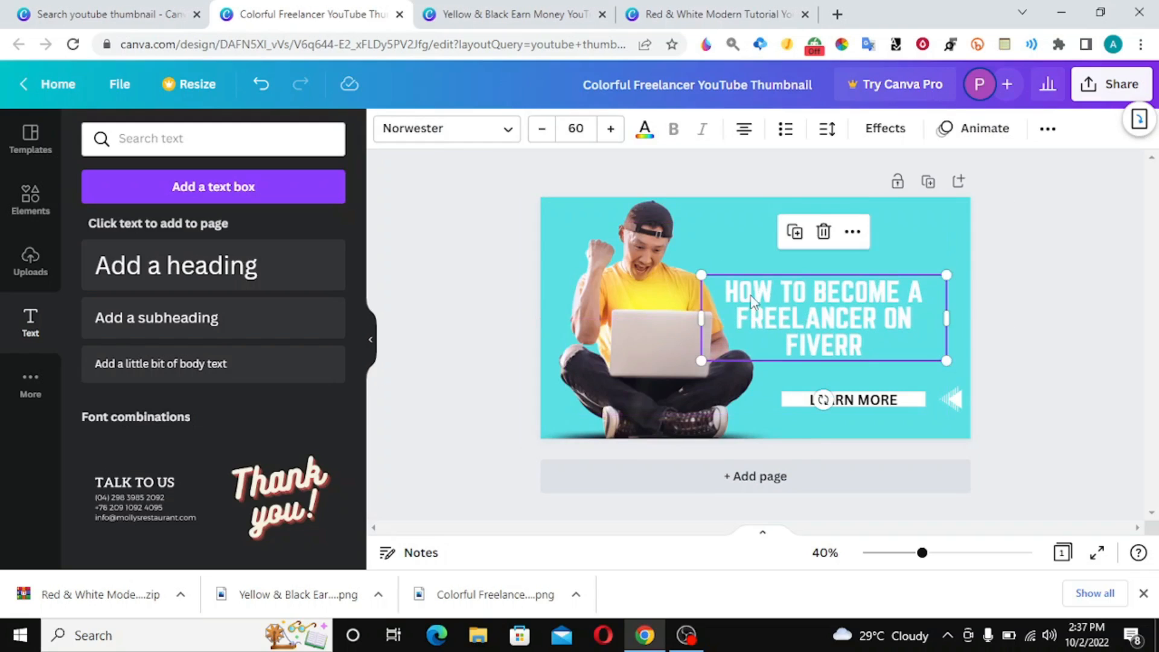
{"action": "left_click", "coordinate": [472, 279]}
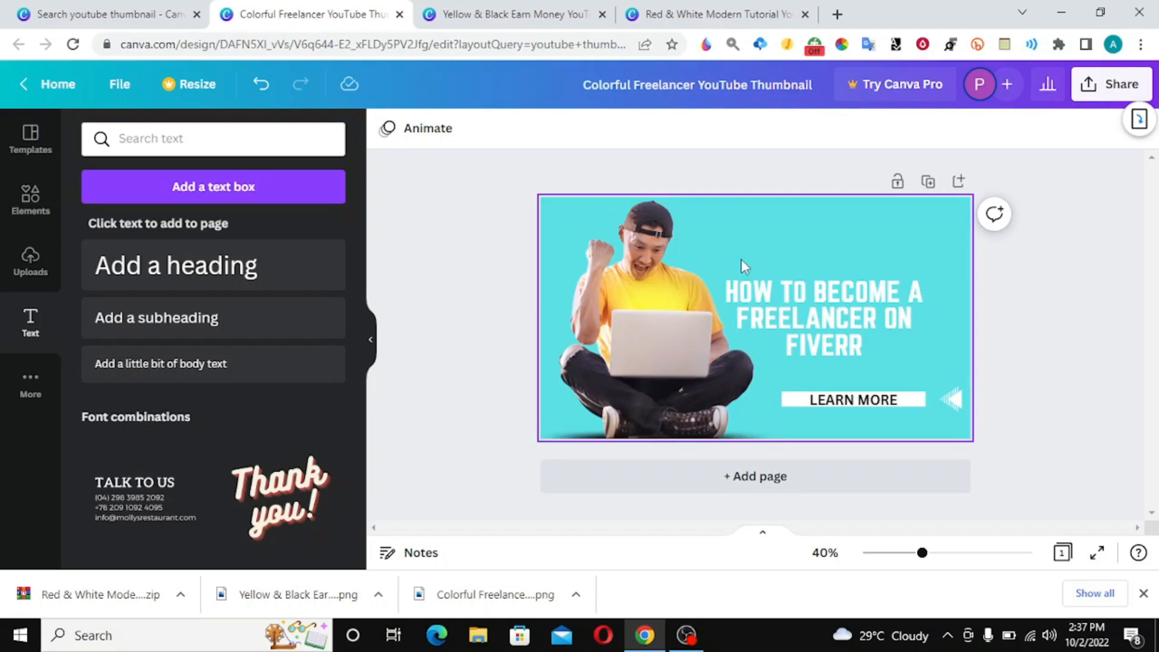
Step: Delete the white arrow graphics beside the "LEARN MORE" bar, including the one outside the page edge
{"action": "left_click", "coordinate": [950, 410]}
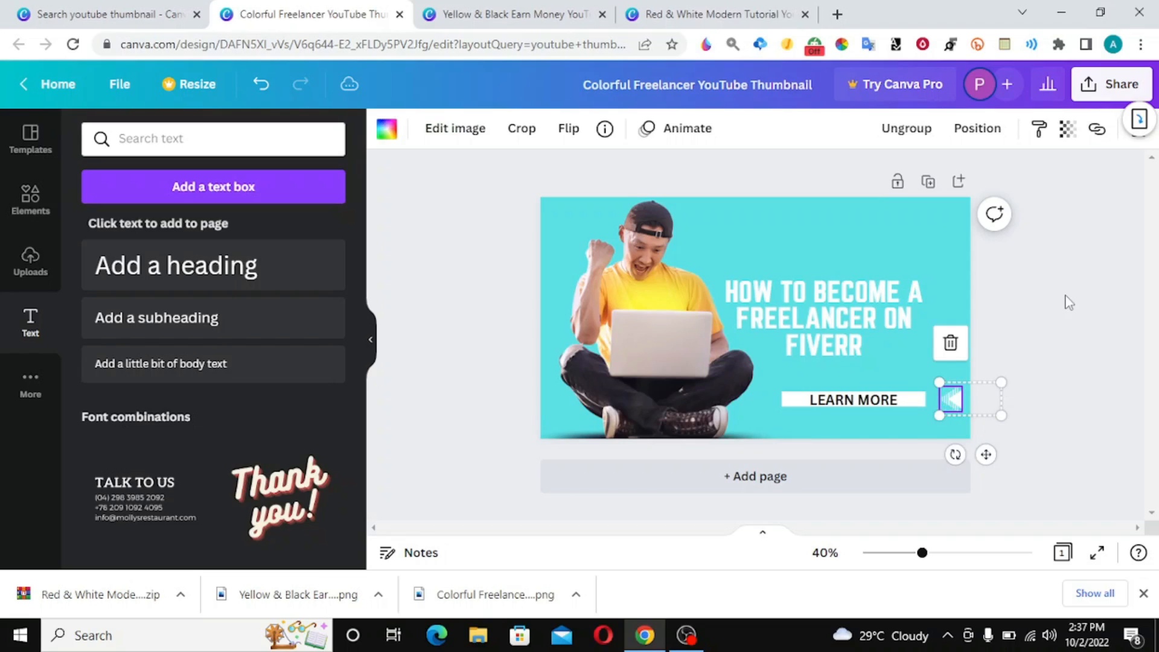
{"action": "key", "text": "Delete"}
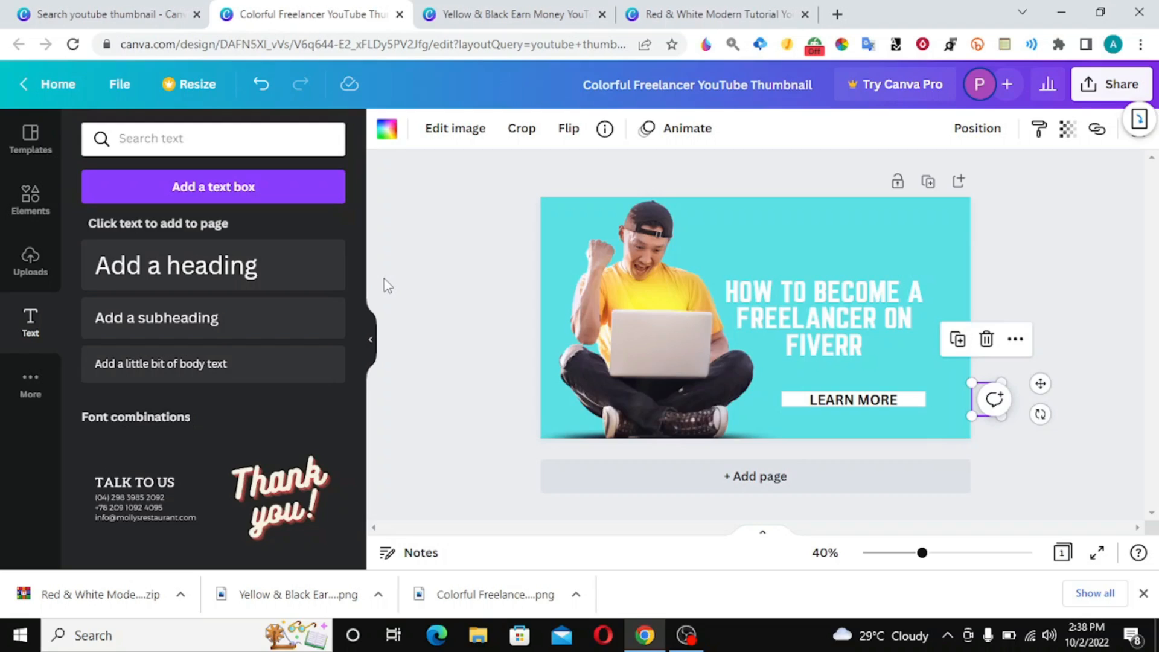
{"action": "key", "text": "Delete"}
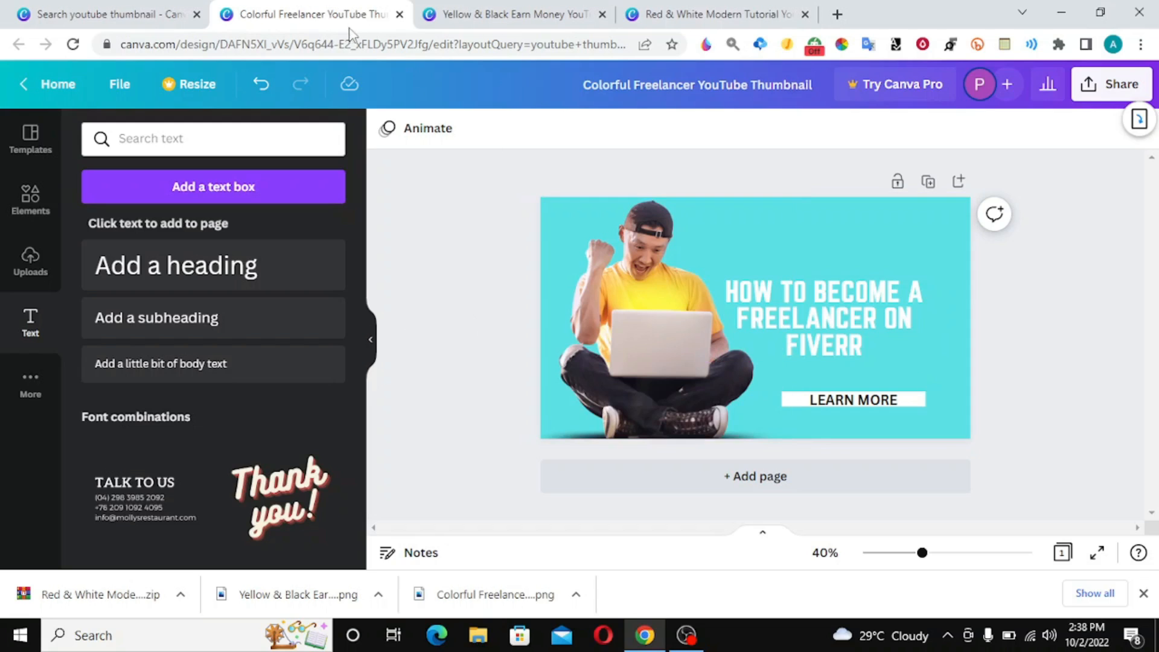
Step: Review the Red & White and Yellow & Black thumbnail designs and return to the turquoise Colorful Freelancer design
{"action": "left_click", "coordinate": [704, 18]}
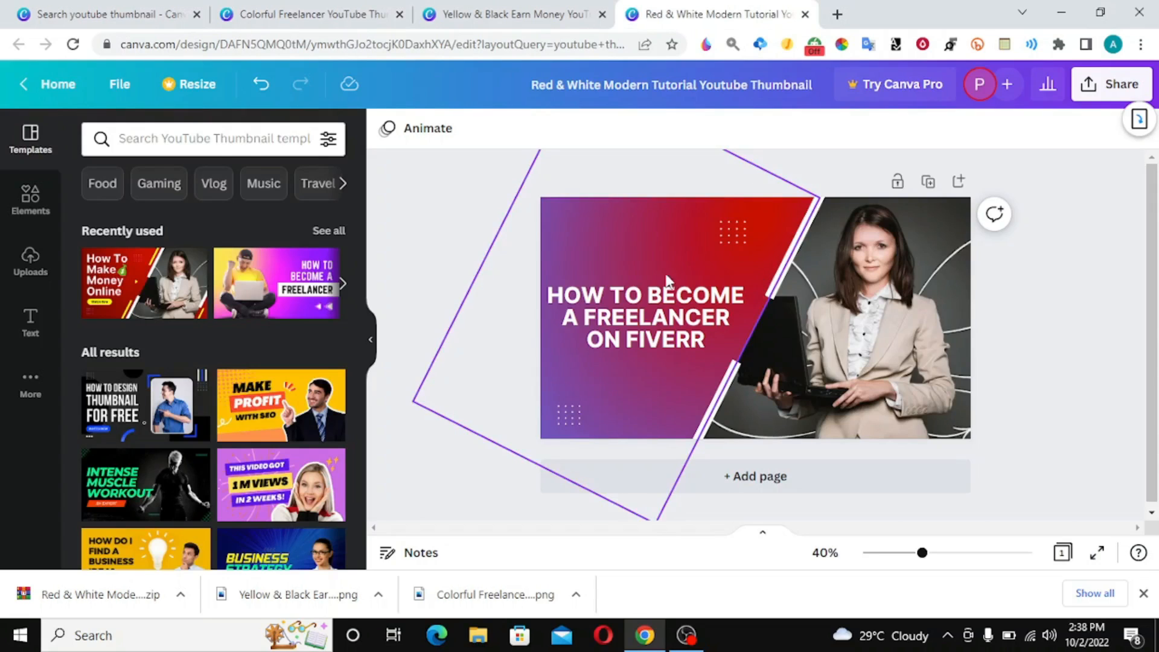
{"action": "left_click", "coordinate": [571, 18]}
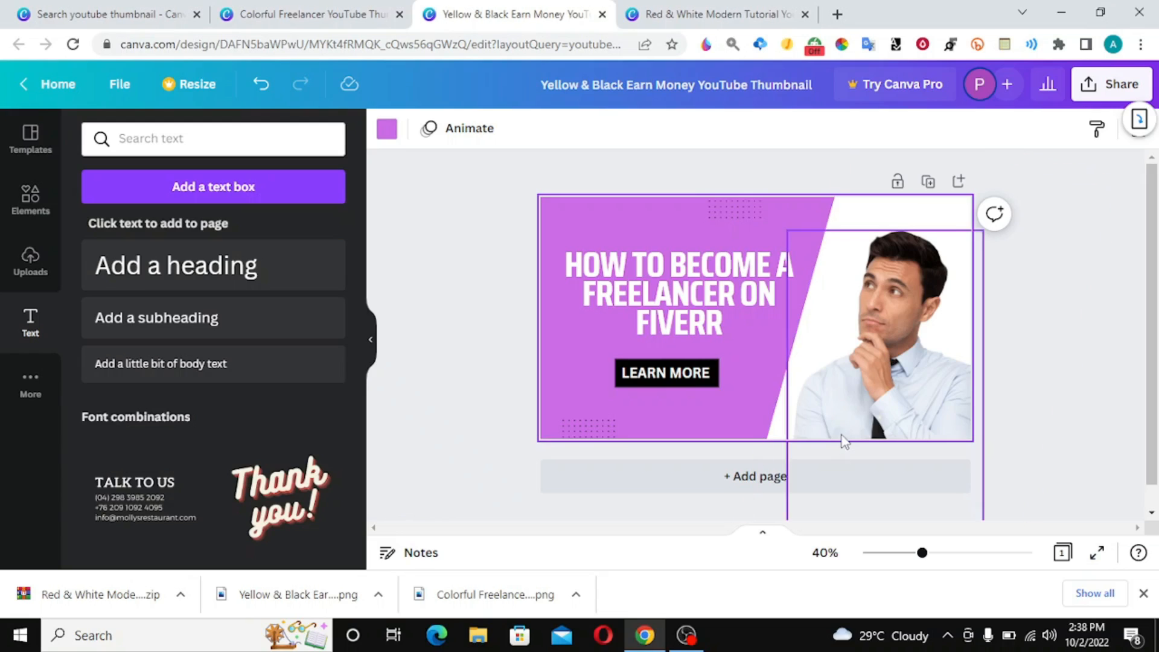
{"action": "left_click", "coordinate": [311, 18]}
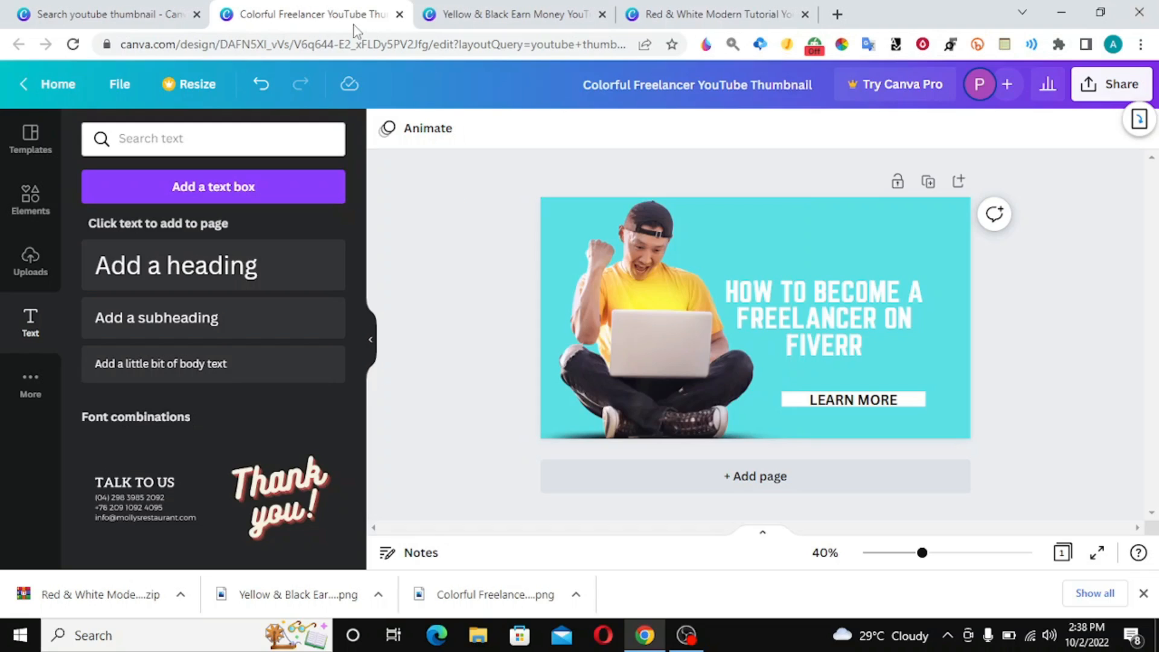
Step: Download the turquoise Colorful Freelancer thumbnail as a PNG file
{"action": "left_click", "coordinate": [1122, 88]}
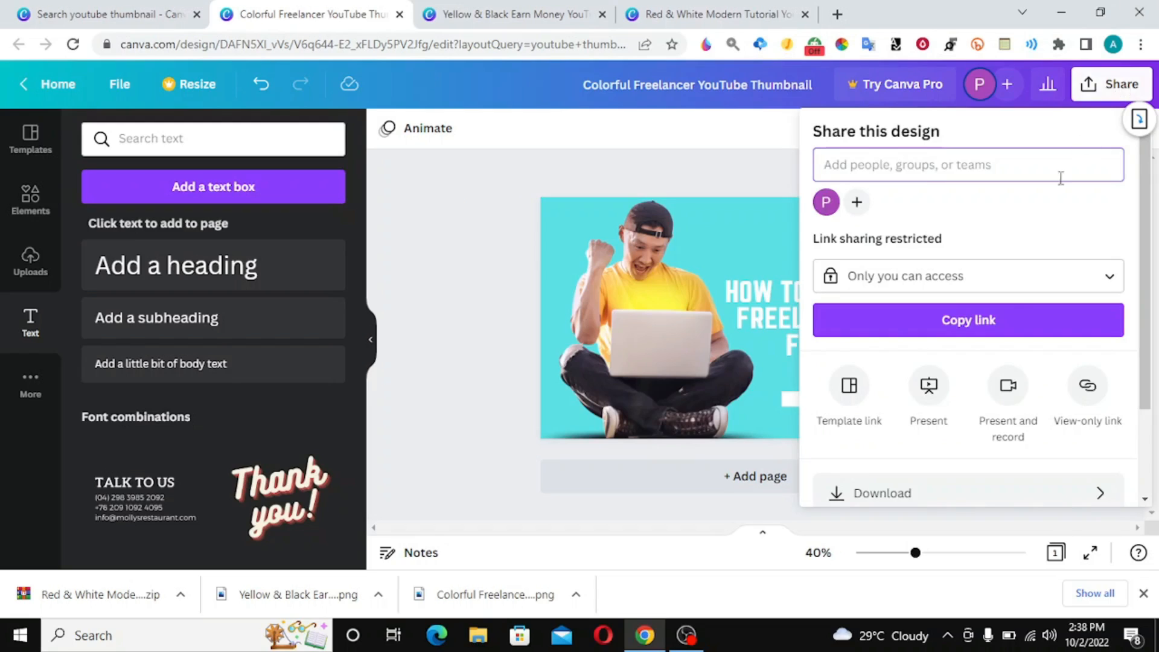
{"action": "left_click", "coordinate": [862, 496]}
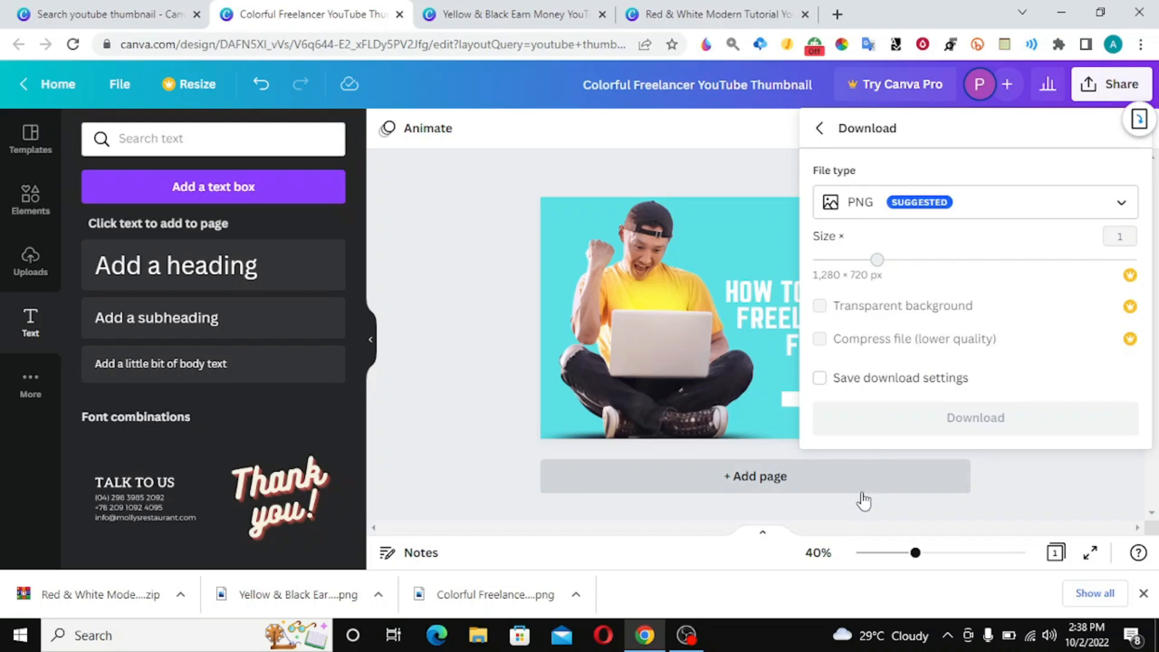
{"action": "left_click", "coordinate": [1122, 204]}
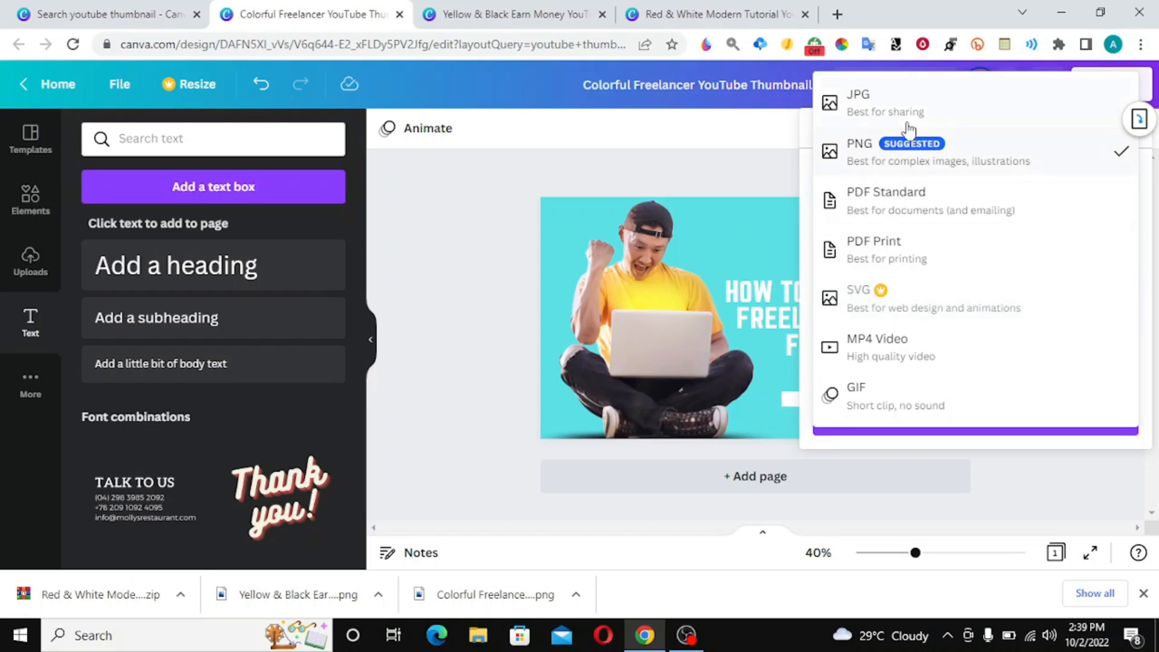
{"action": "left_click", "coordinate": [908, 147]}
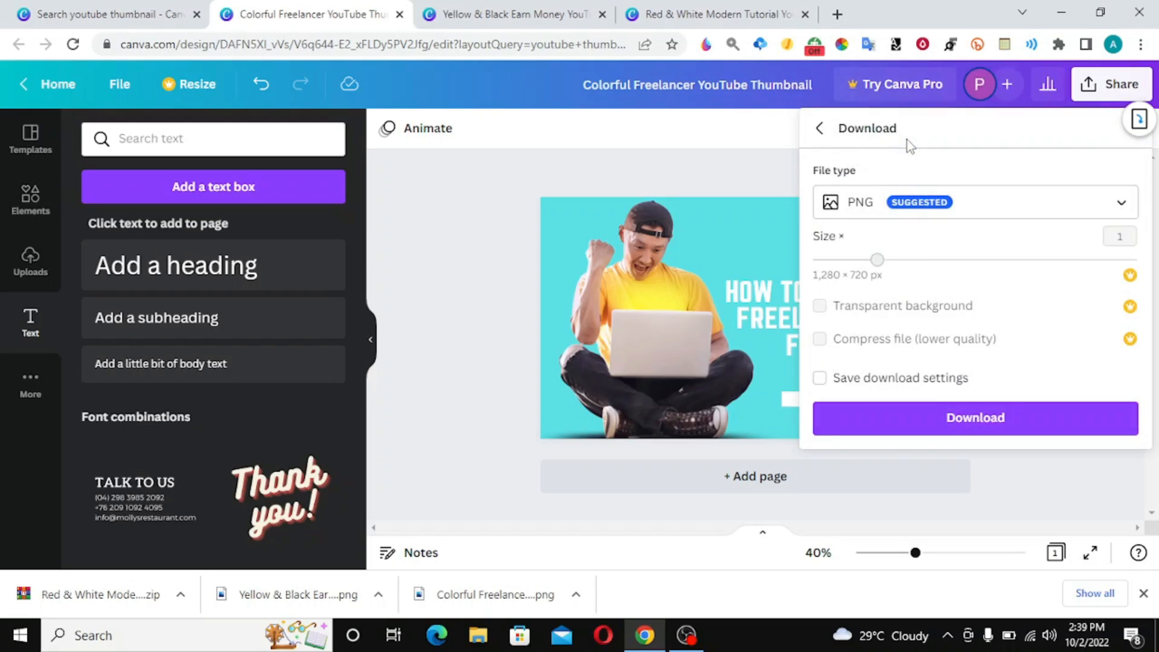
{"action": "left_click", "coordinate": [985, 418]}
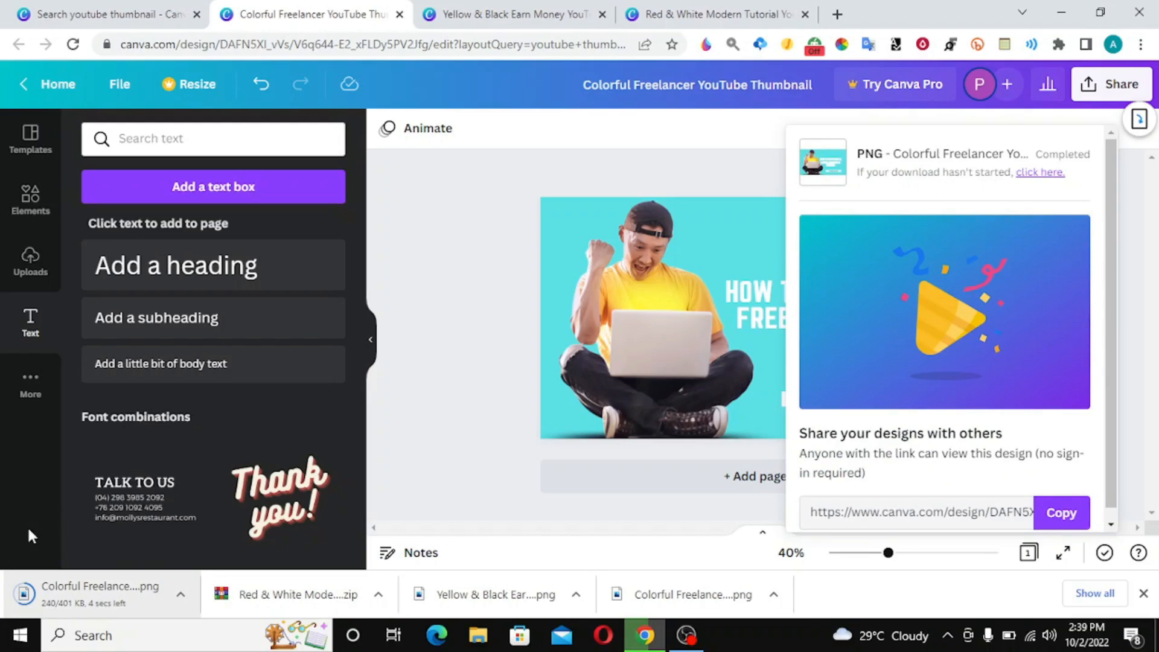
Step: Switch to the purple Yellow & Black Earn Money thumbnail and download it as a PNG file
{"action": "left_click", "coordinate": [486, 15]}
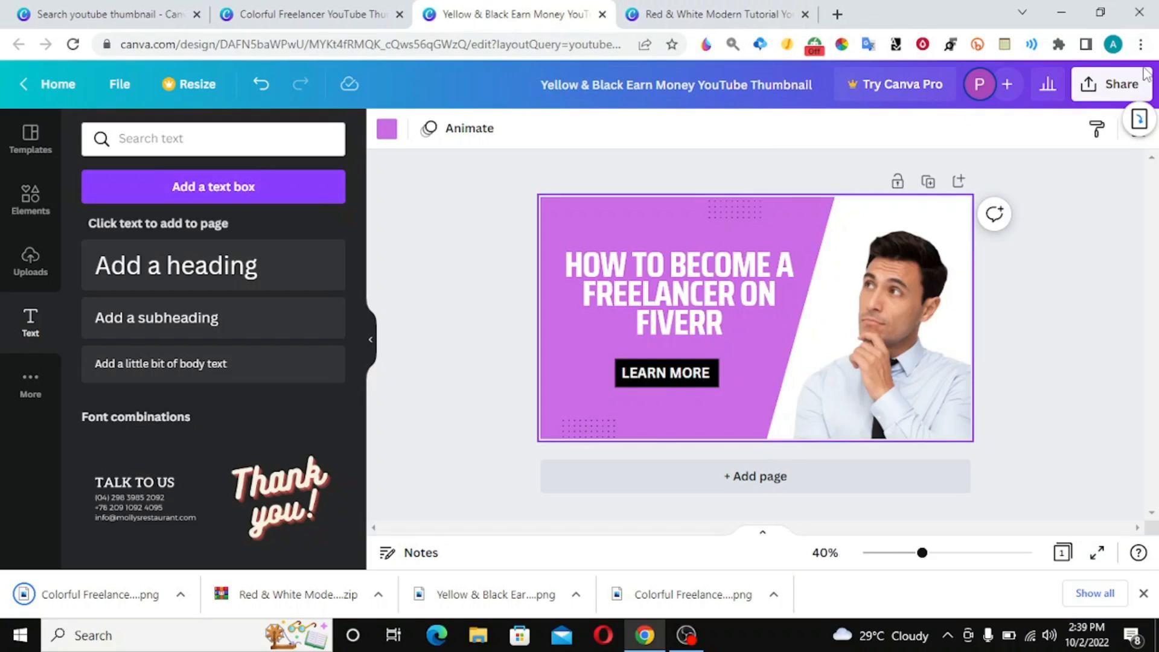
{"action": "left_click", "coordinate": [1121, 85]}
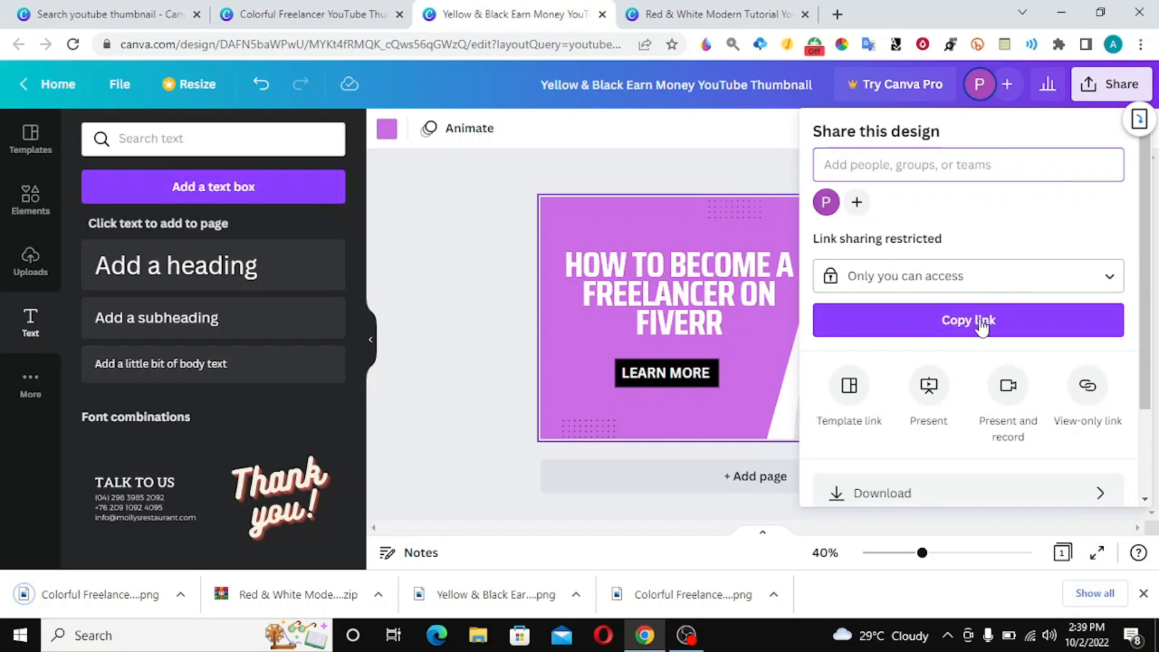
{"action": "left_click", "coordinate": [899, 501]}
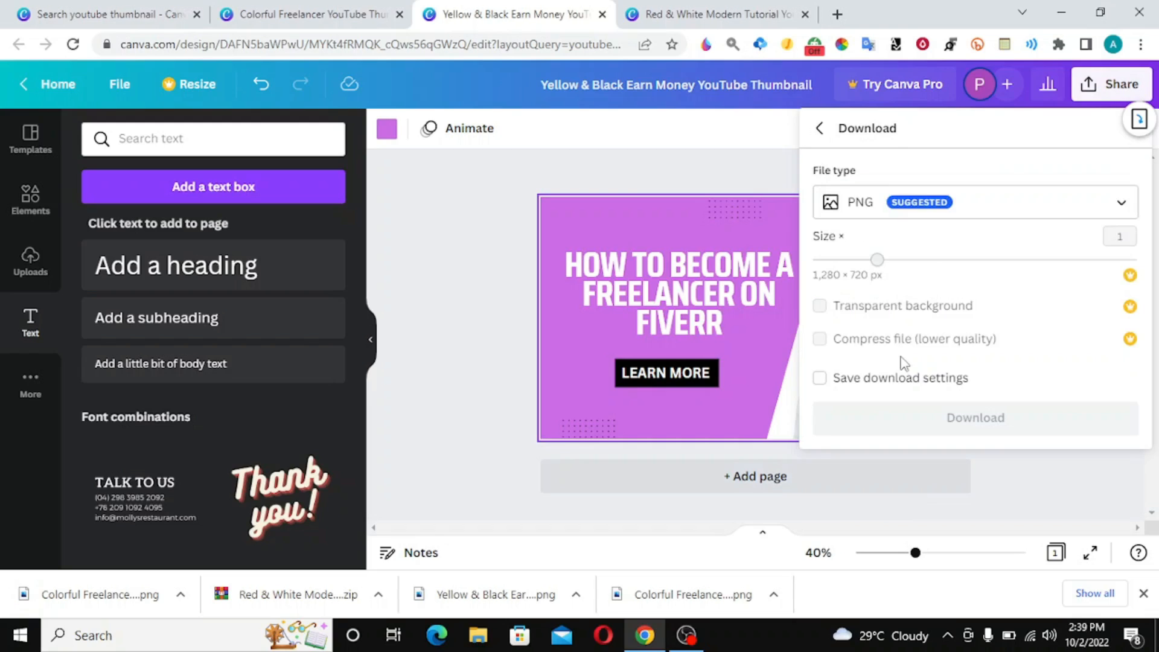
{"action": "left_click", "coordinate": [945, 202]}
{"action": "left_click", "coordinate": [936, 146]}
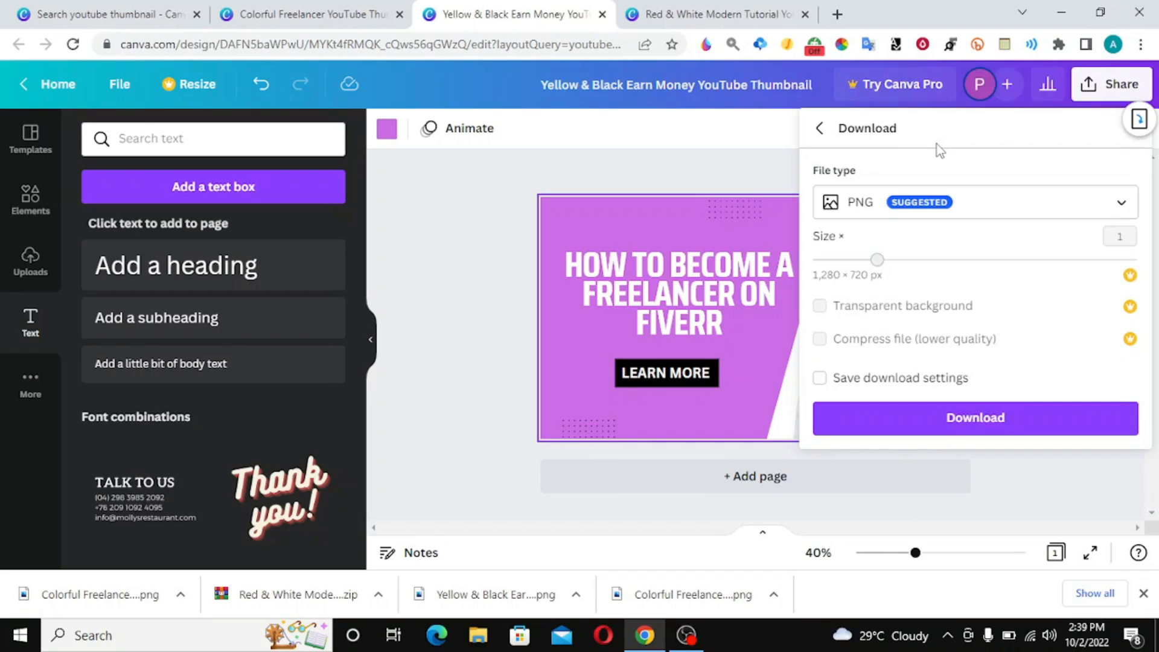
{"action": "left_click", "coordinate": [964, 419]}
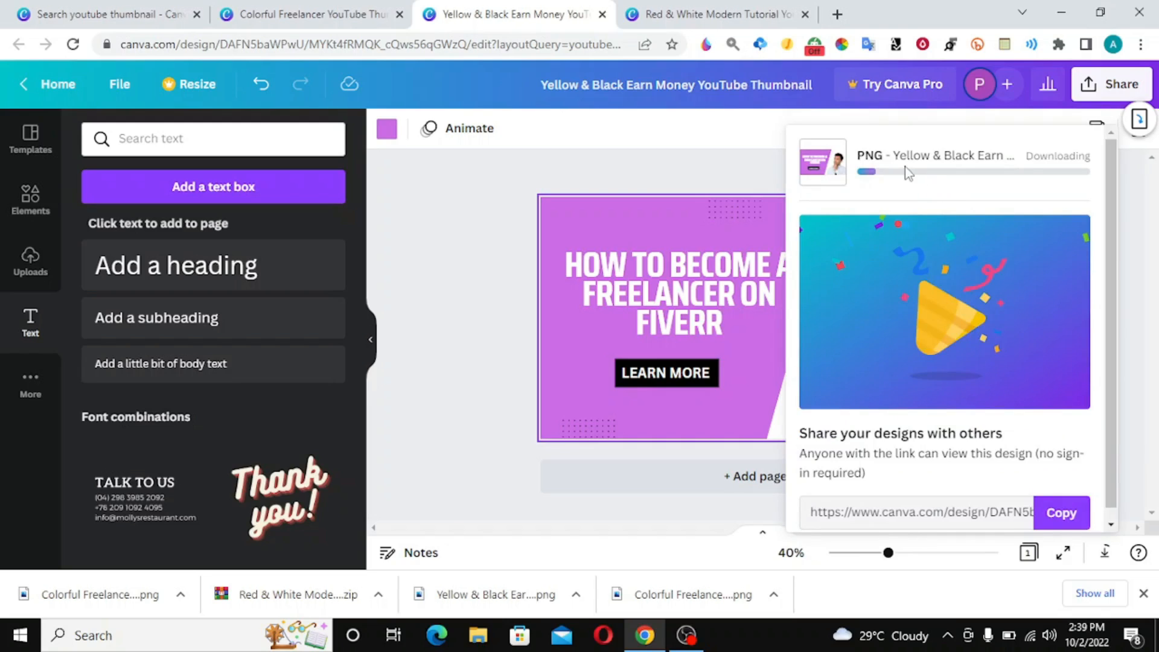